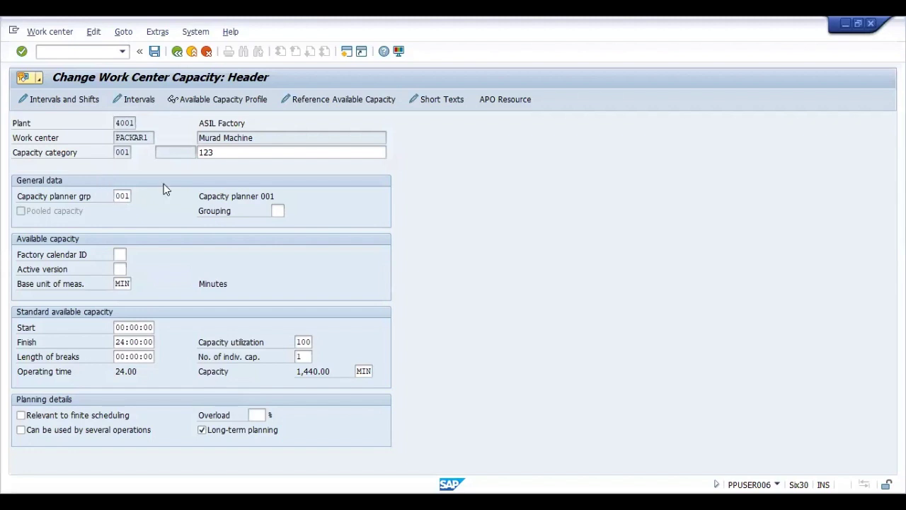
Step: Leave the work center capacity header, open transaction CM01 and run the capacity evaluation for work center PACKAR1 in plant 4001
click(120, 196)
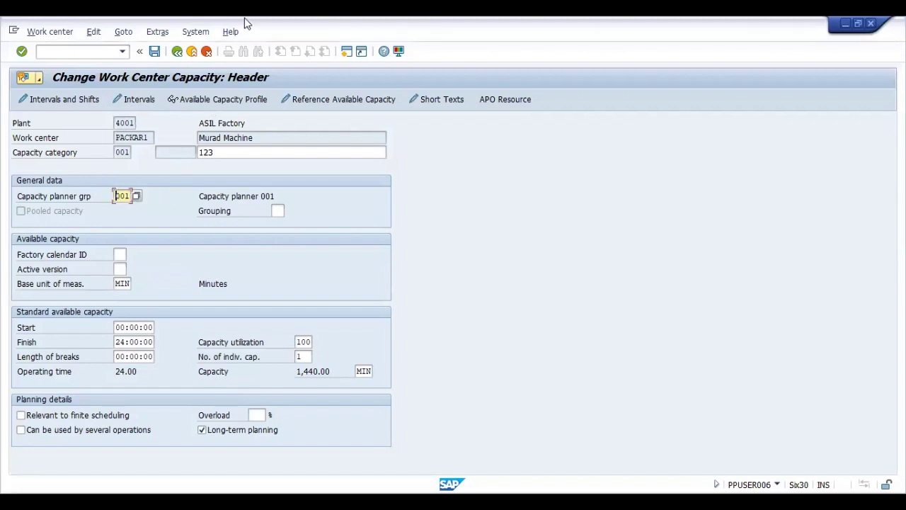
click(192, 52)
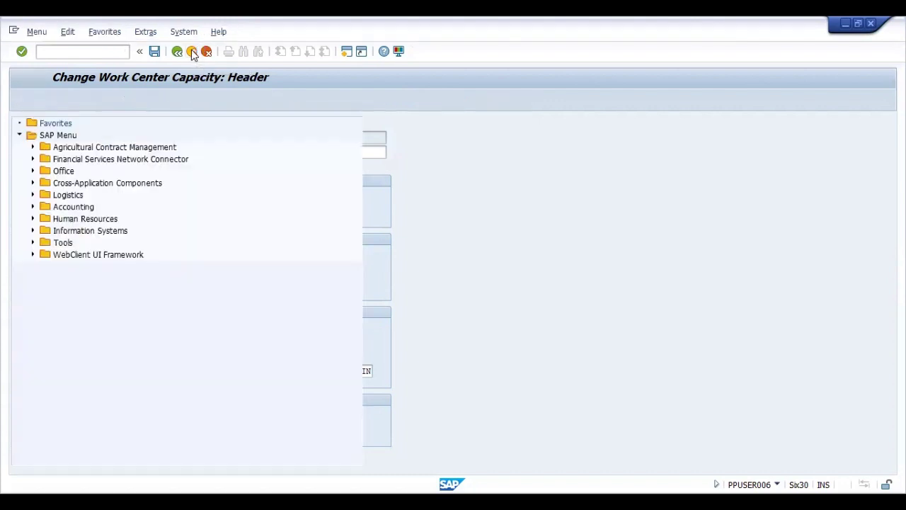
text(cM)
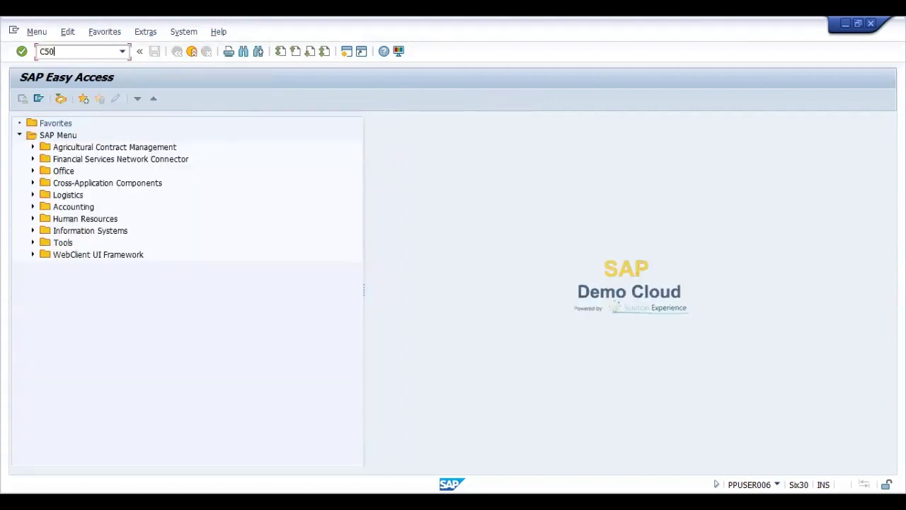
key(BackSpace)
key(BackSpace)
text(CM01)
key(Return)
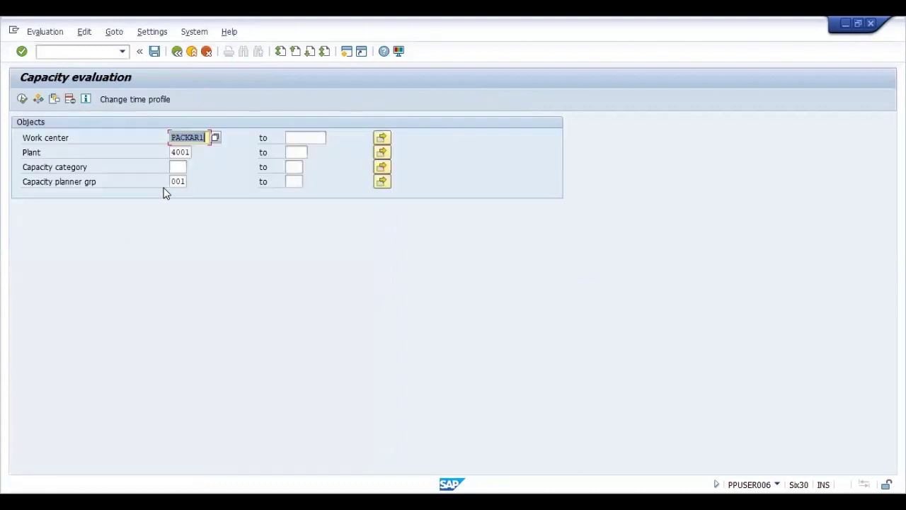
click(22, 99)
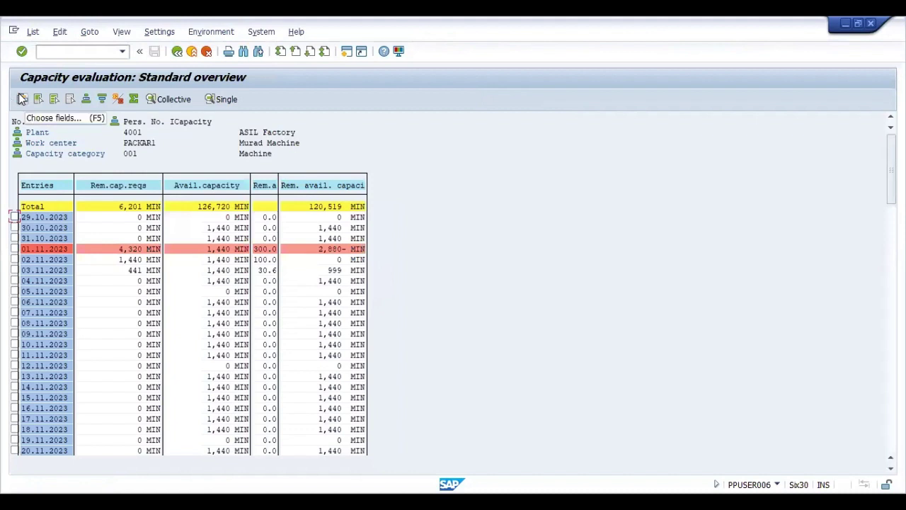
Step: Exit the evaluation, rerun CM01 with no work center for plant 4001 and planner group 001, and review the daily capacities throughout
click(181, 98)
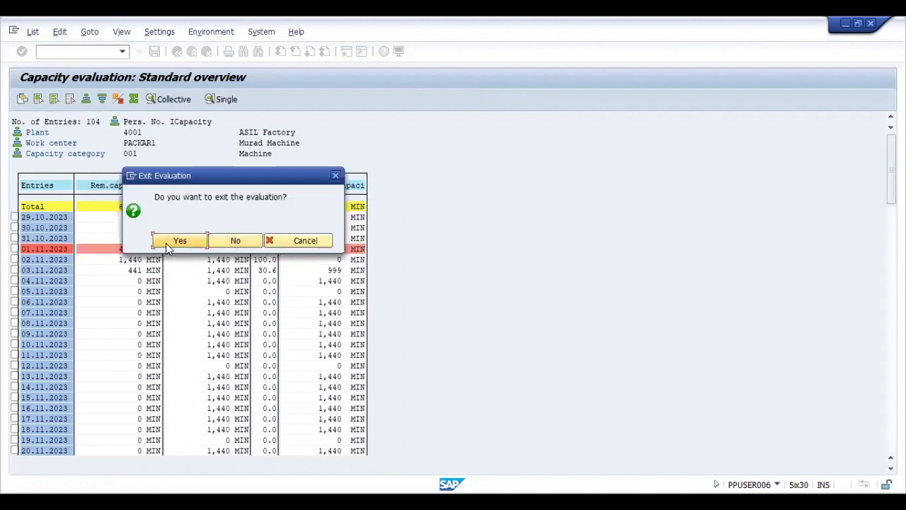
click(173, 240)
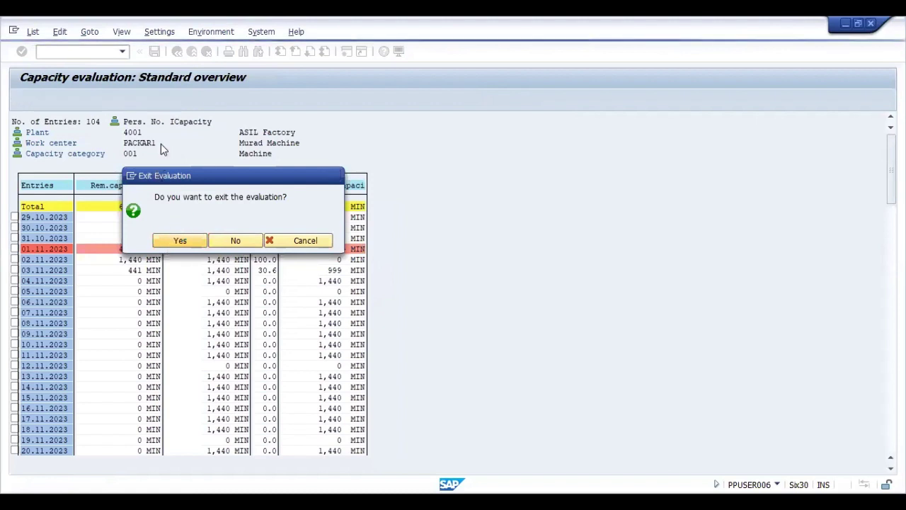
text(cm01)
key(Return)
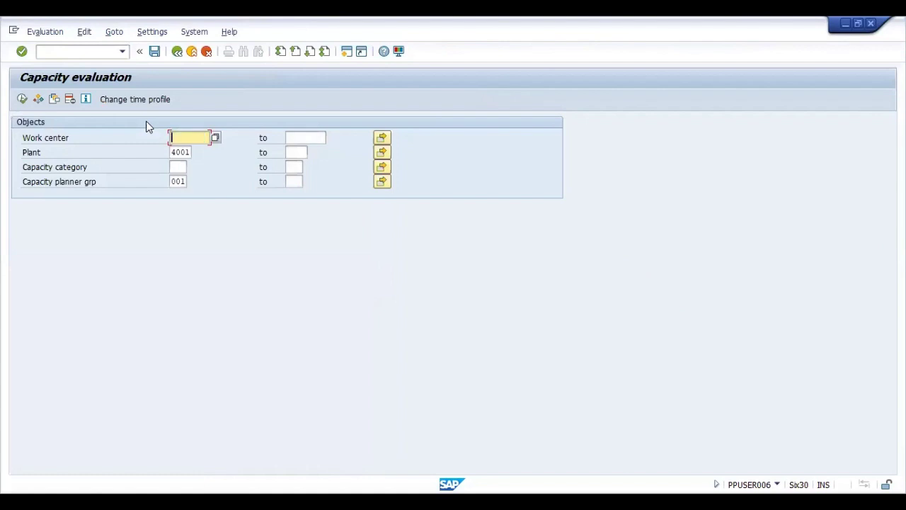
click(22, 99)
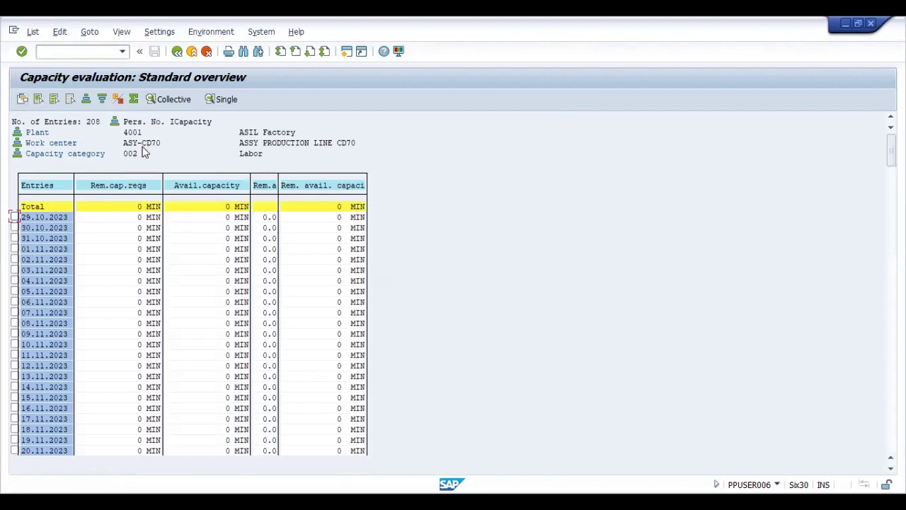
scroll(142, 152, down, 8)
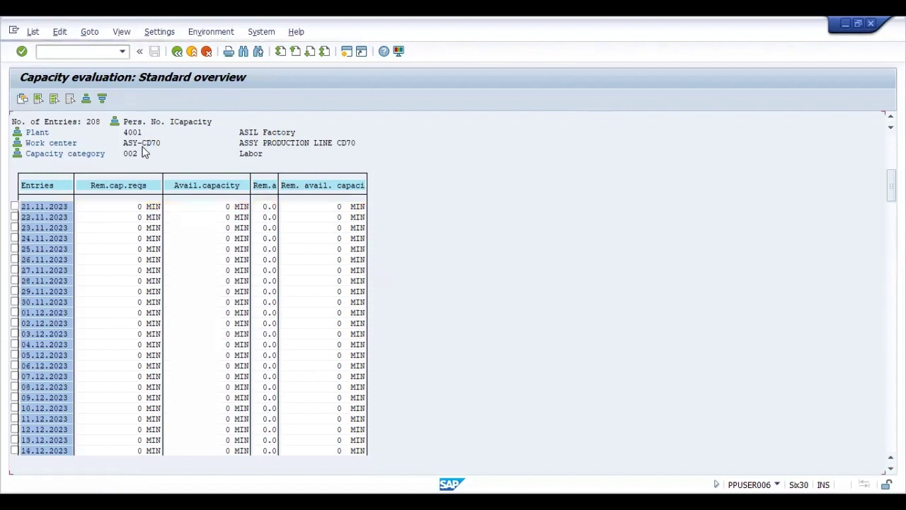
scroll(144, 153, down, 12)
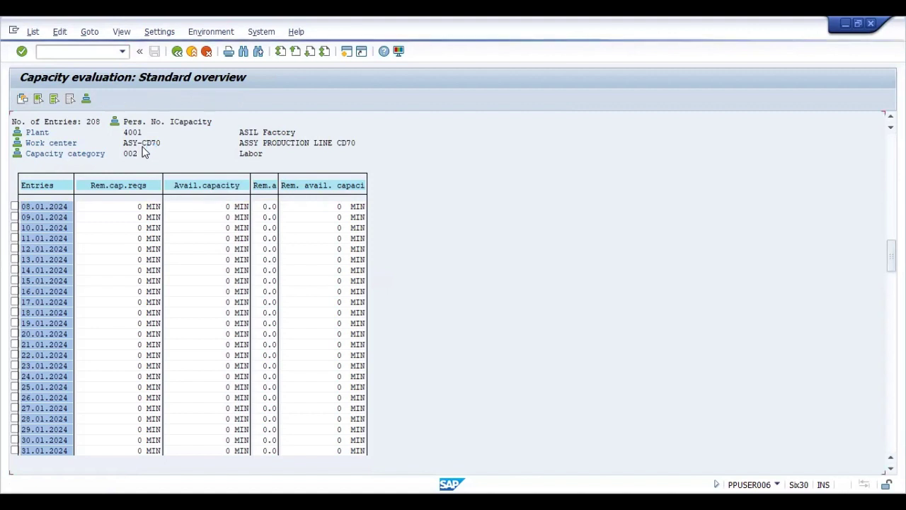
scroll(143, 152, down, 8)
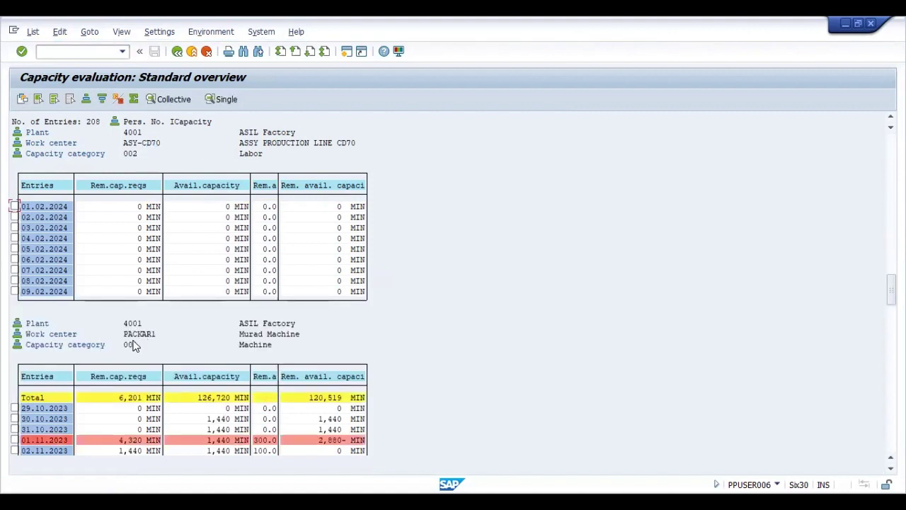
scroll(134, 345, down, 12)
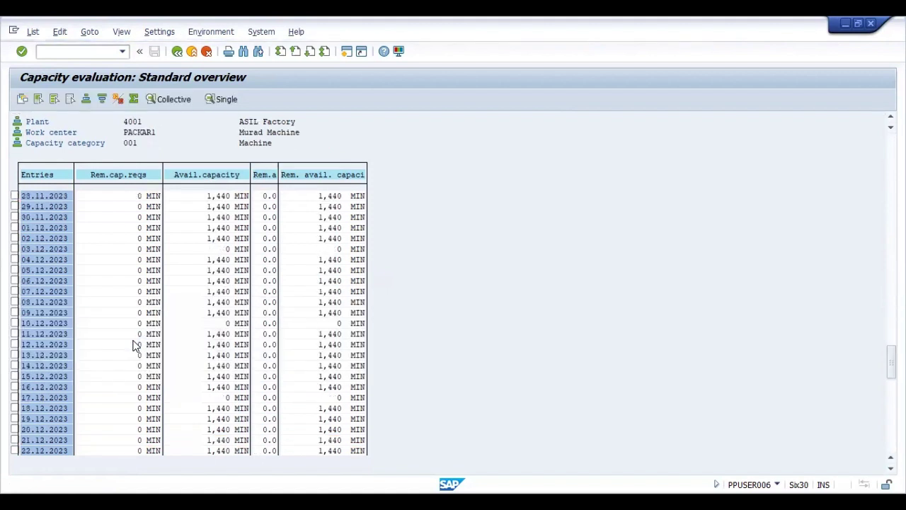
scroll(134, 345, down, 18)
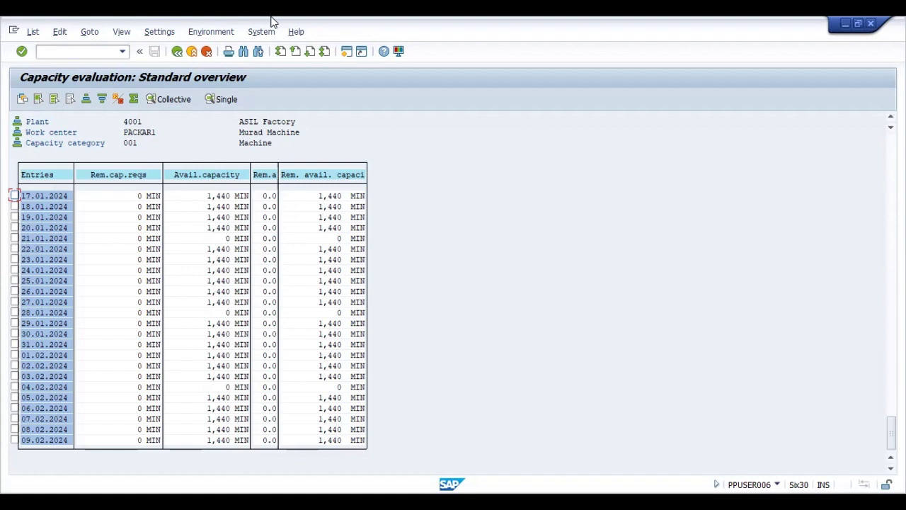
Step: Exit the capacity evaluation and open transaction ME5A for the purchase requisition list
click(191, 56)
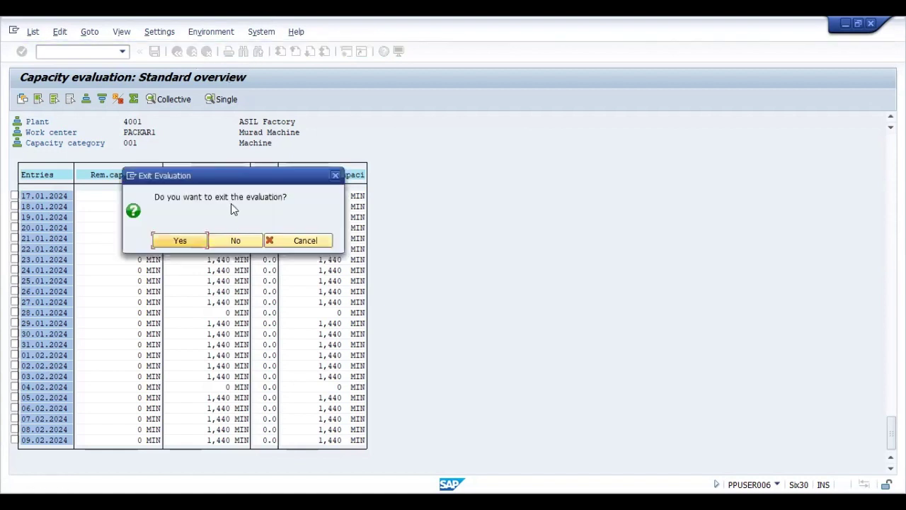
click(190, 241)
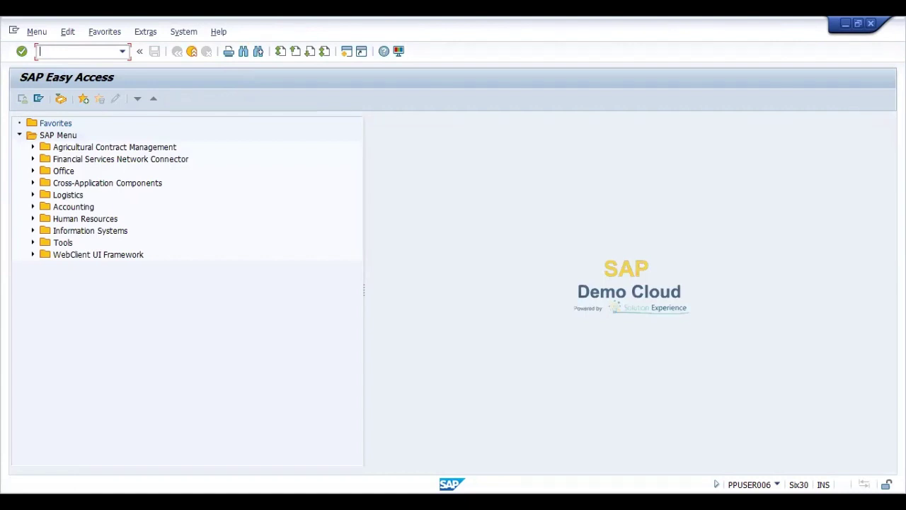
text(ME5A)
key(Return)
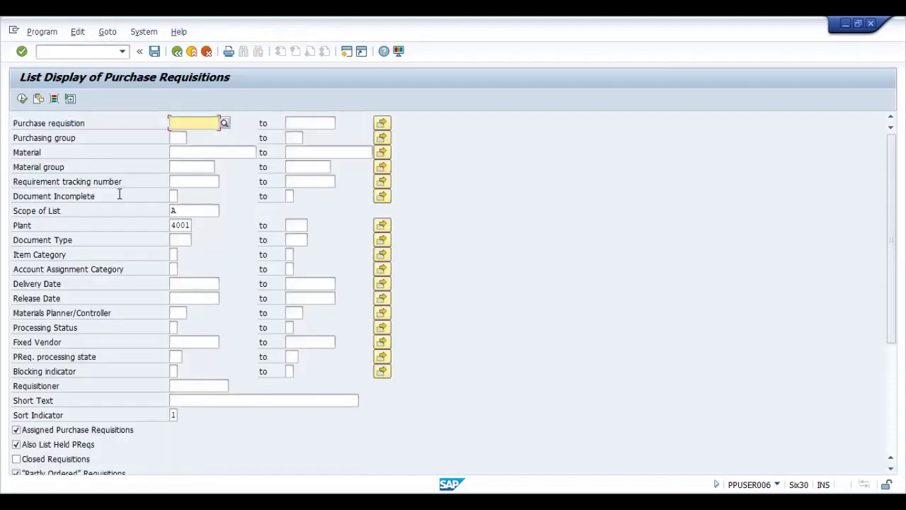
Step: Set the scope of list to ALV and run the purchase requisition list for plant 4001
click(178, 211)
key(BackSpace)
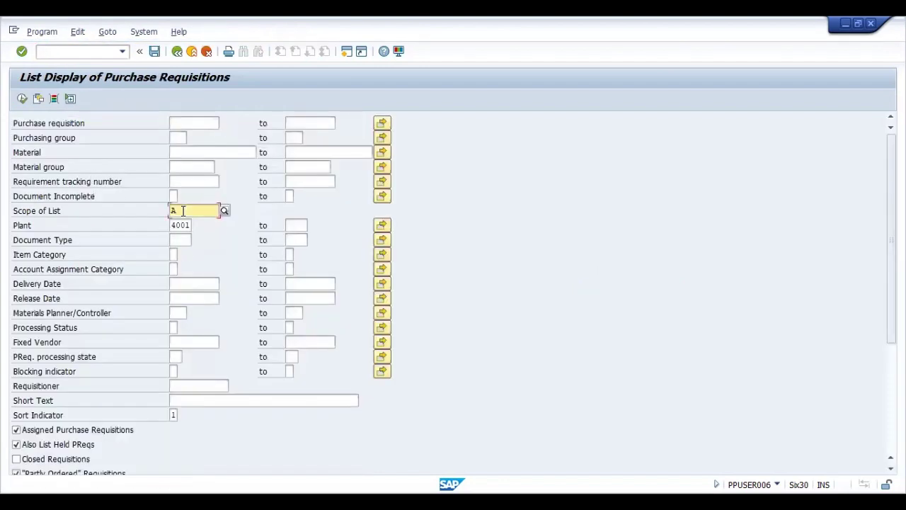
text(G)
key(BackSpace)
text(ALV)
key(Return)
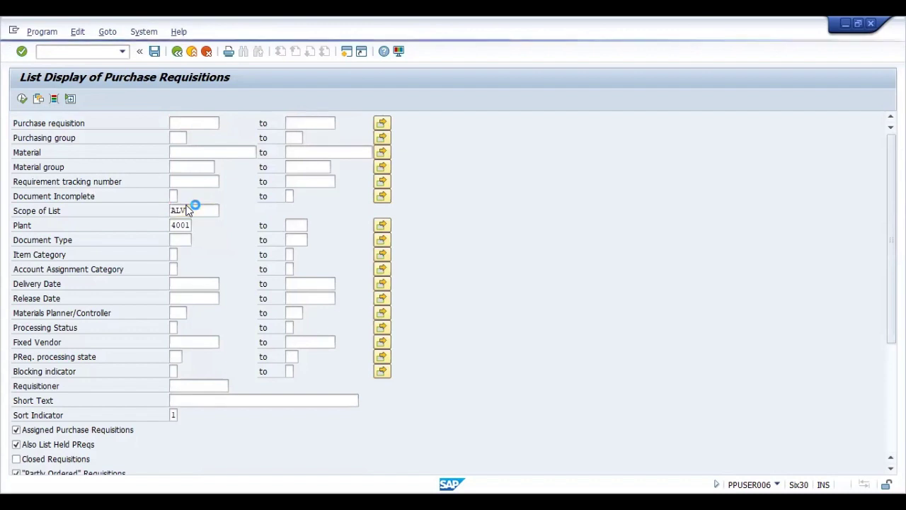
click(22, 99)
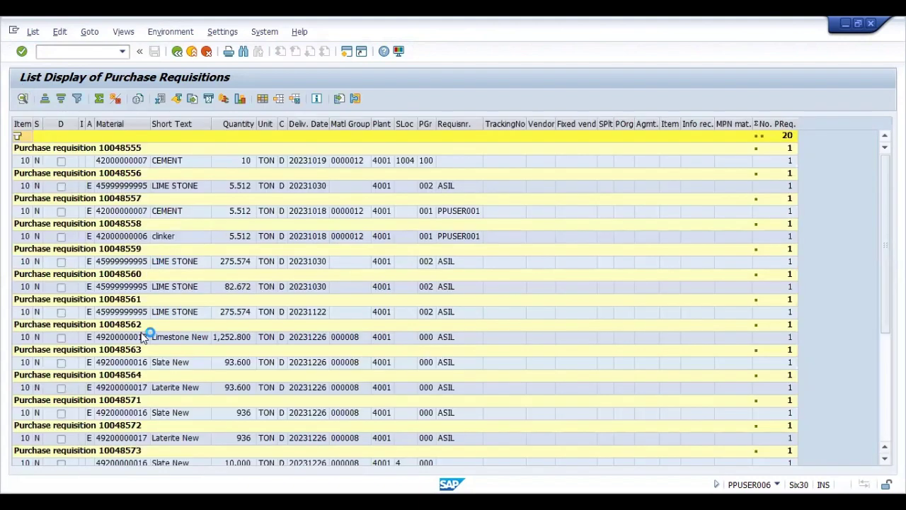
Step: Remove the Purchase requisition sort criterion from the list layout and apply the changed layout
click(115, 263)
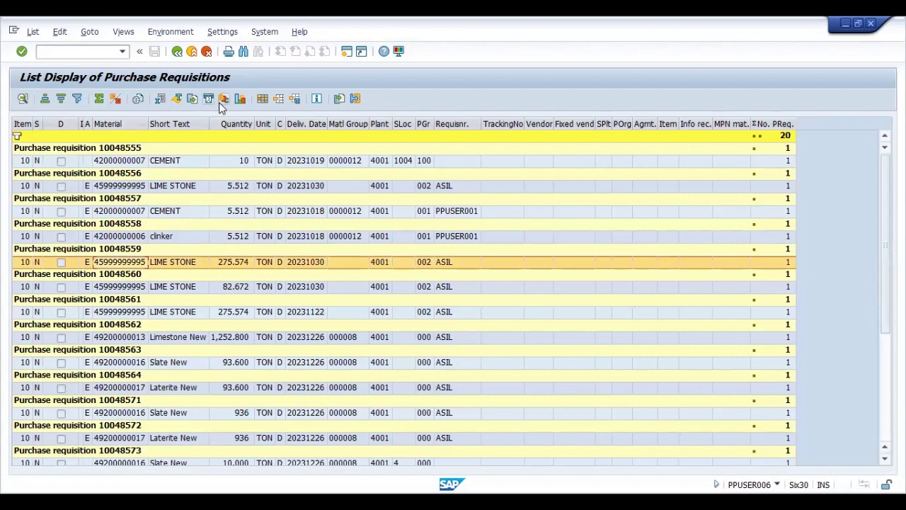
click(261, 99)
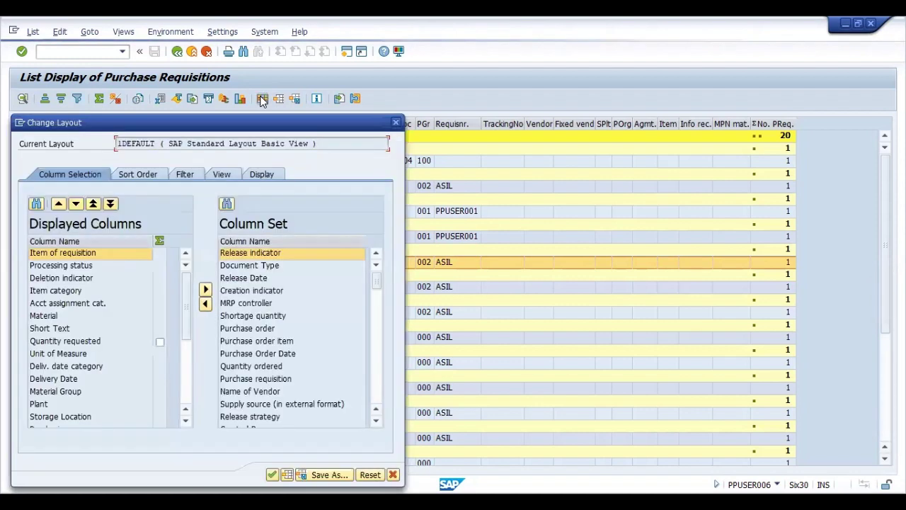
click(183, 175)
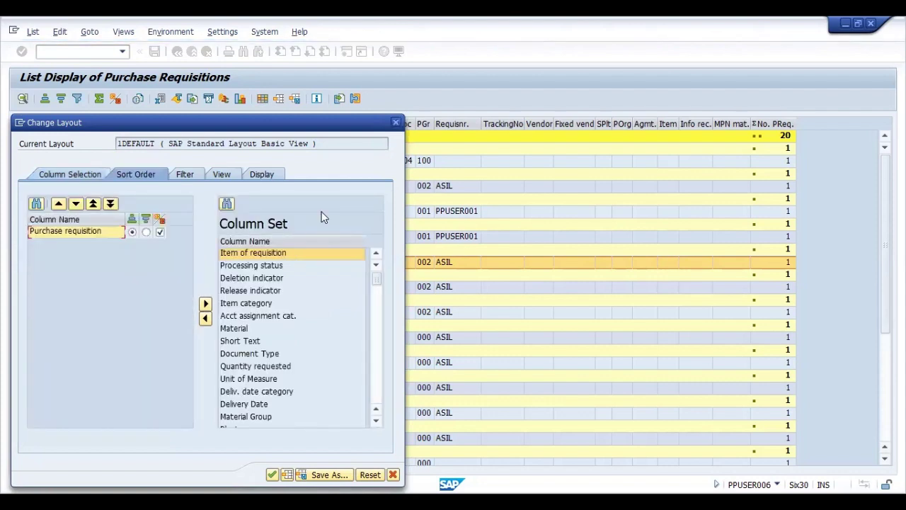
click(205, 303)
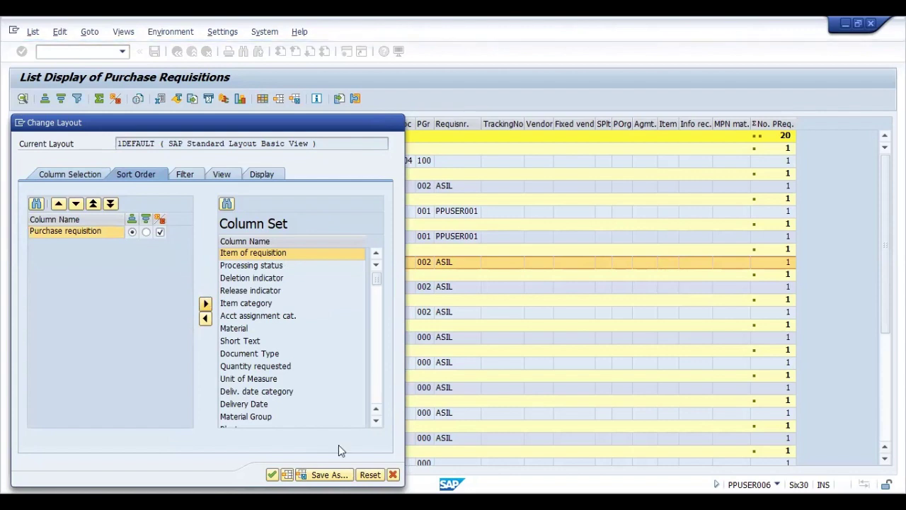
click(76, 172)
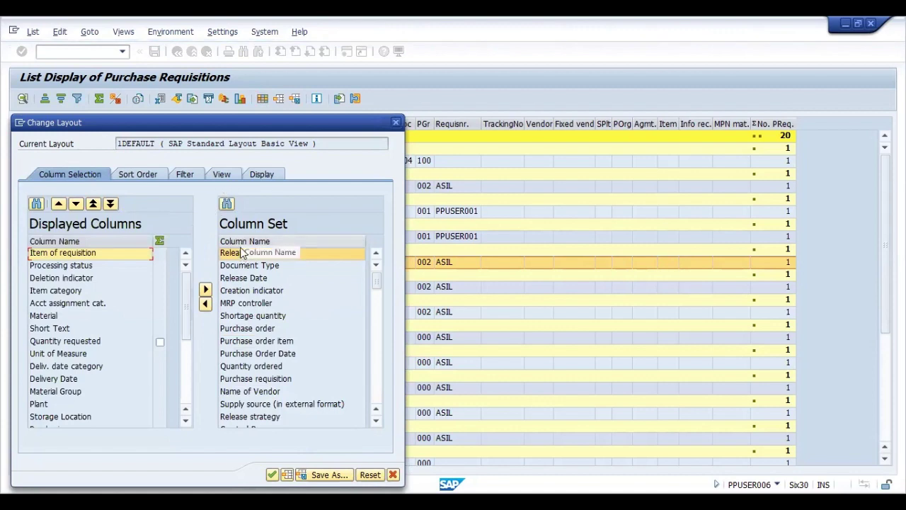
click(272, 475)
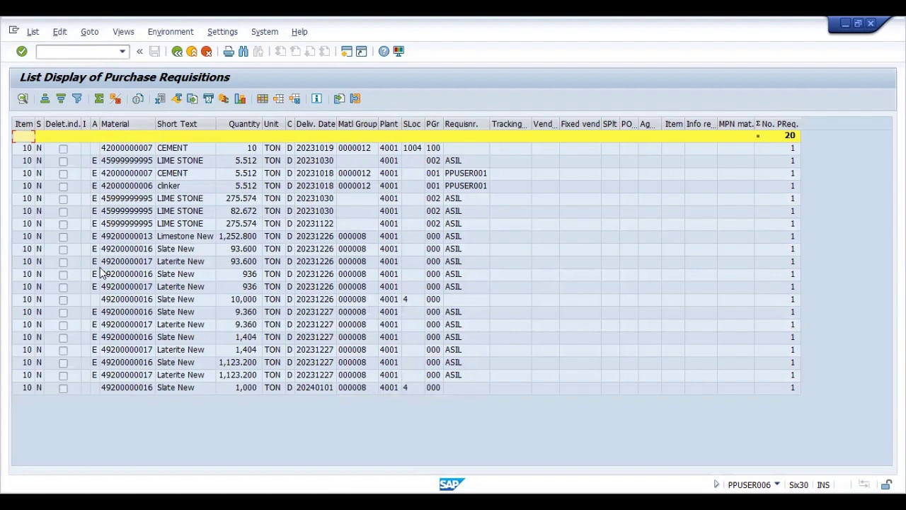
Step: Examine the account assignment category of the Slate New requisitions for 10,000 and 1,000 TON
click(97, 298)
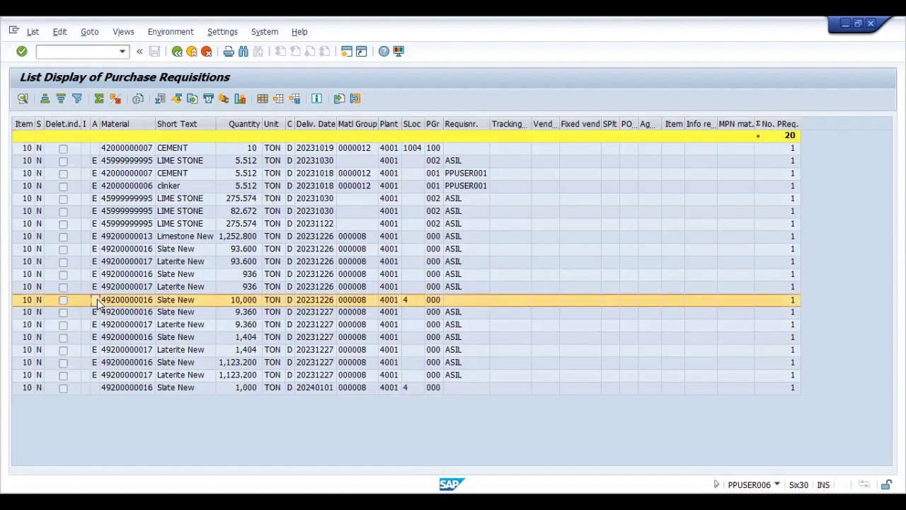
click(90, 378)
click(92, 388)
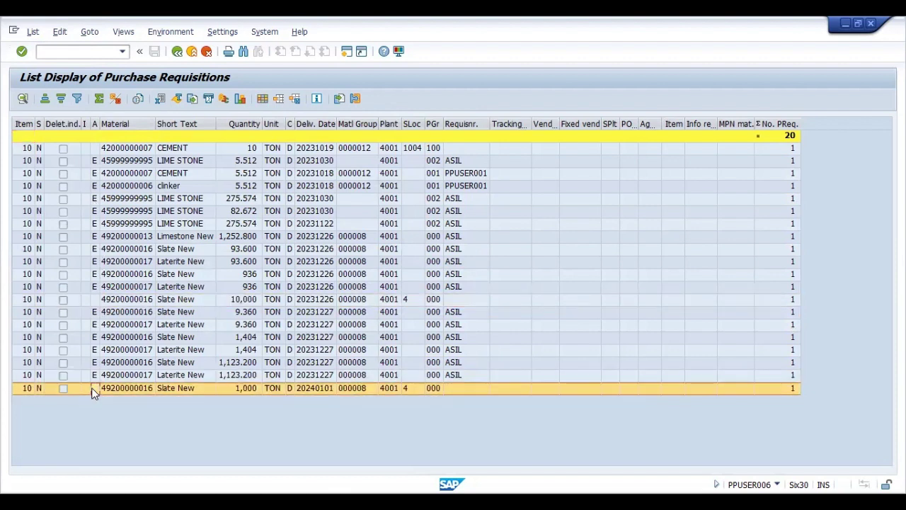
Step: Examine the LIME STONE requisition for 275.574 TON, opening and cancelling its material display, and the Slate New requisition for 936 TON
click(125, 199)
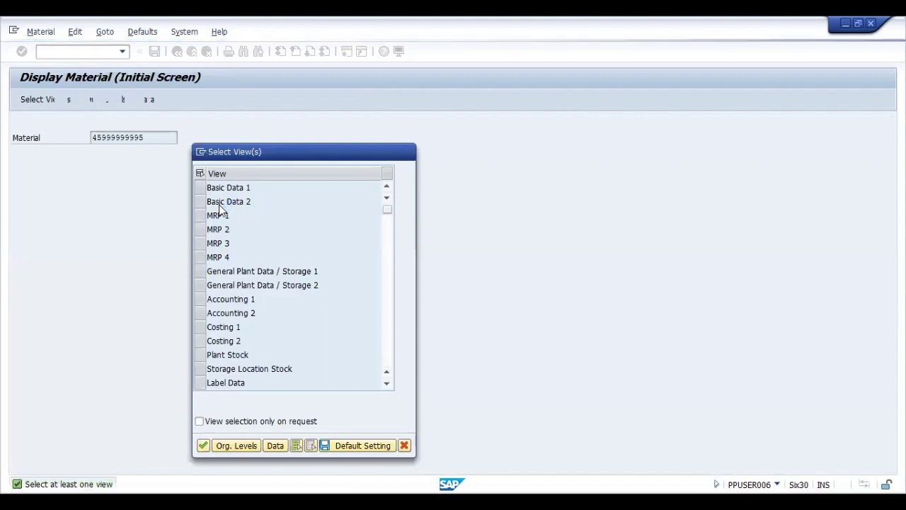
key(F12)
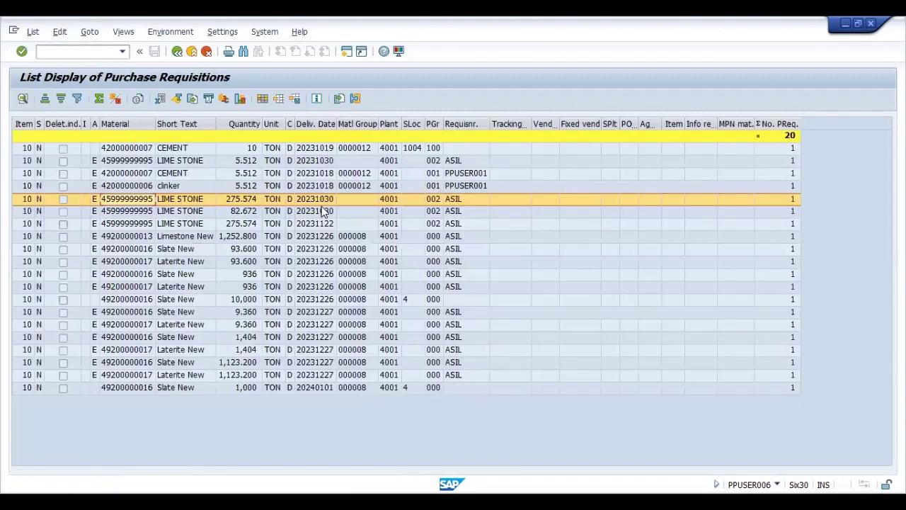
double_click(239, 201)
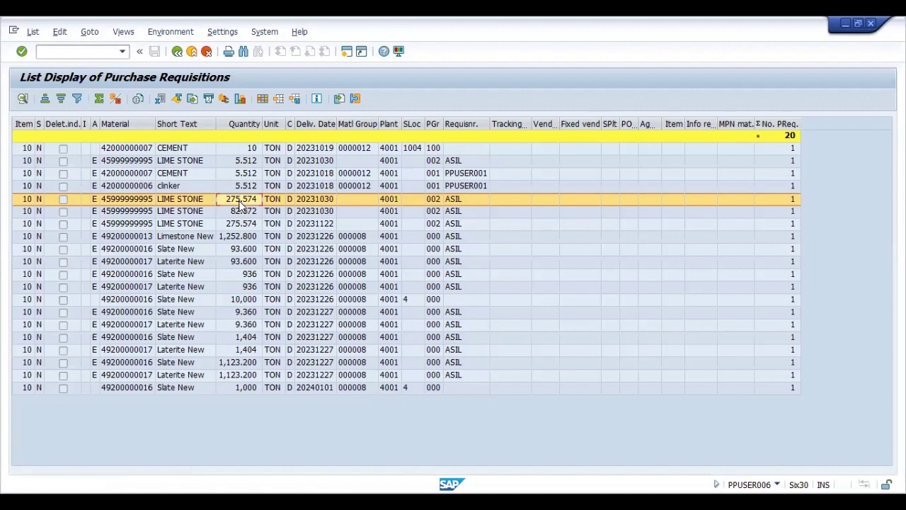
click(135, 201)
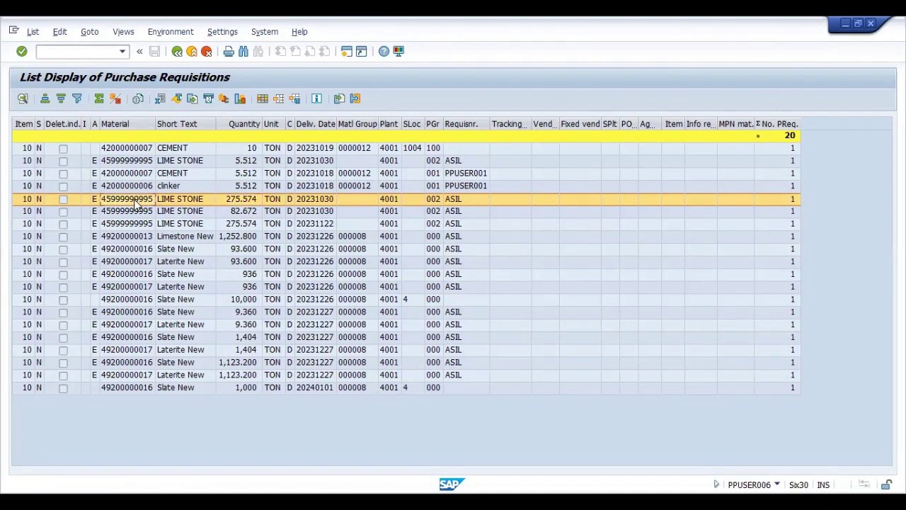
click(135, 201)
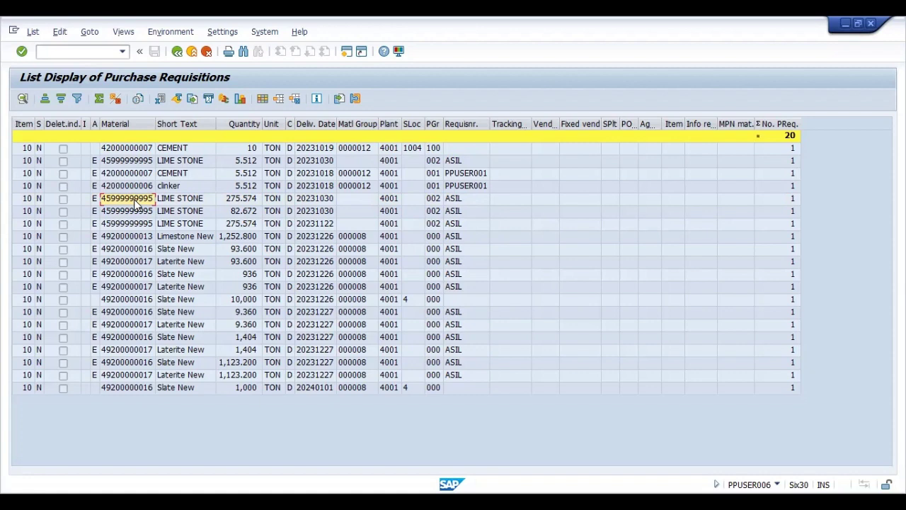
click(143, 279)
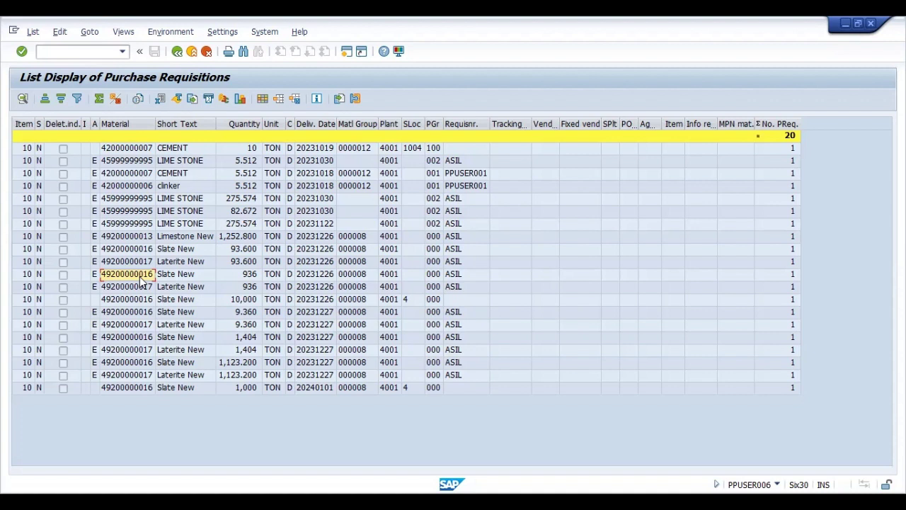
Step: Add the Purchase requisition column before Item of requisition in the list layout and apply the changed layout
click(268, 101)
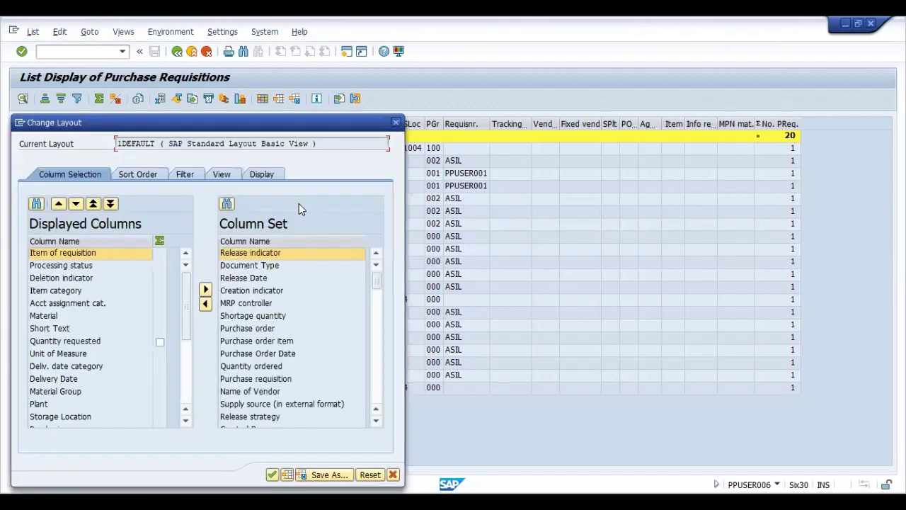
click(264, 316)
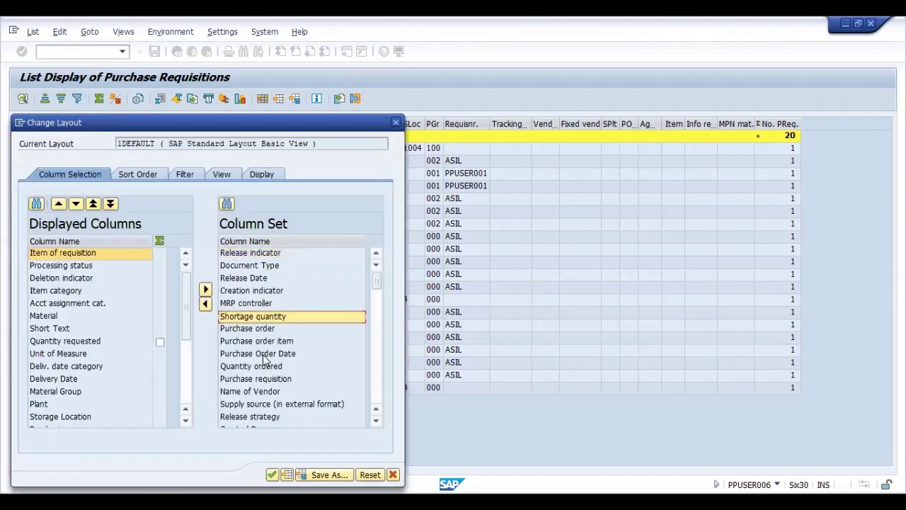
click(251, 379)
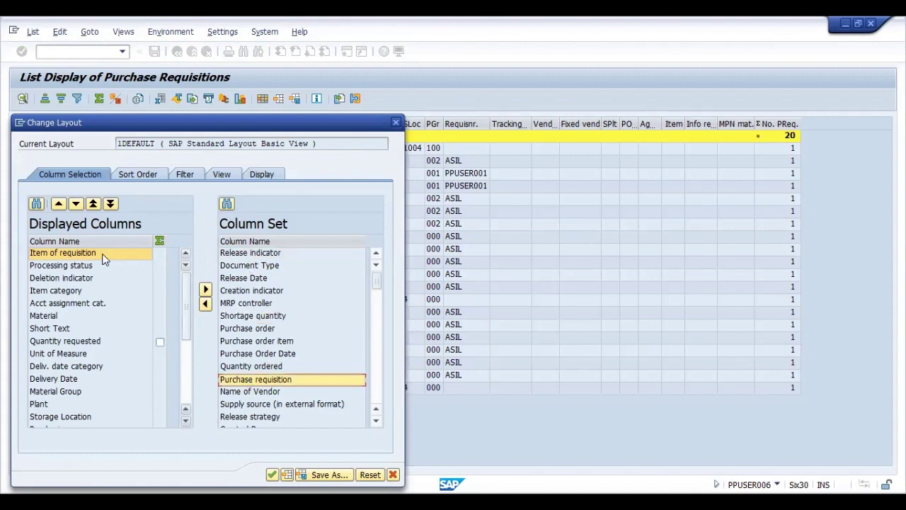
click(99, 255)
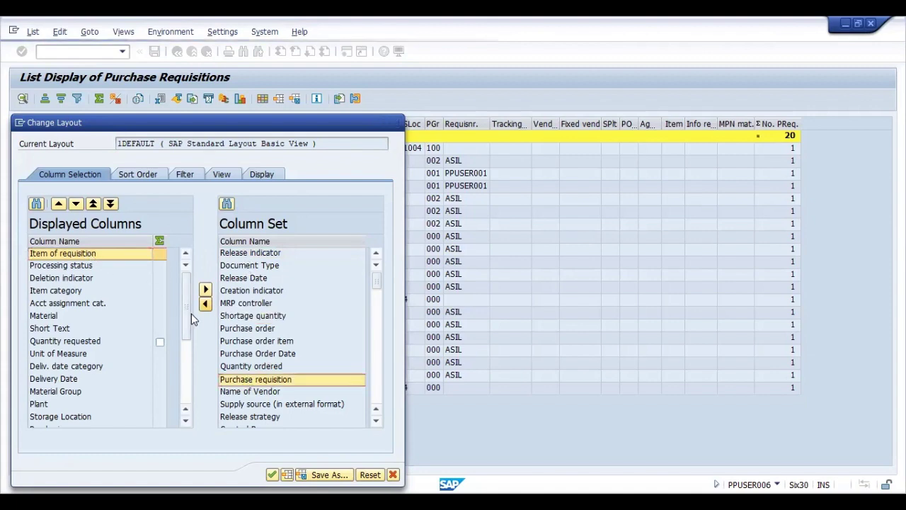
click(272, 474)
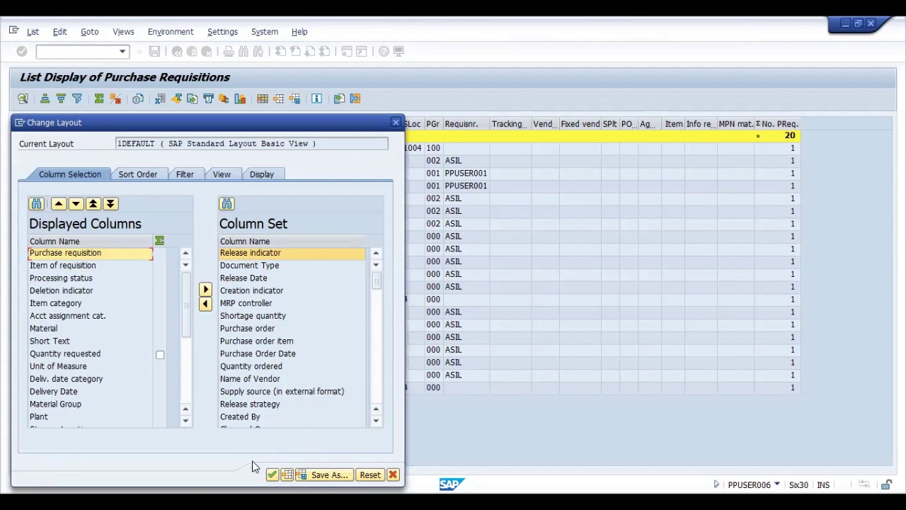
click(272, 475)
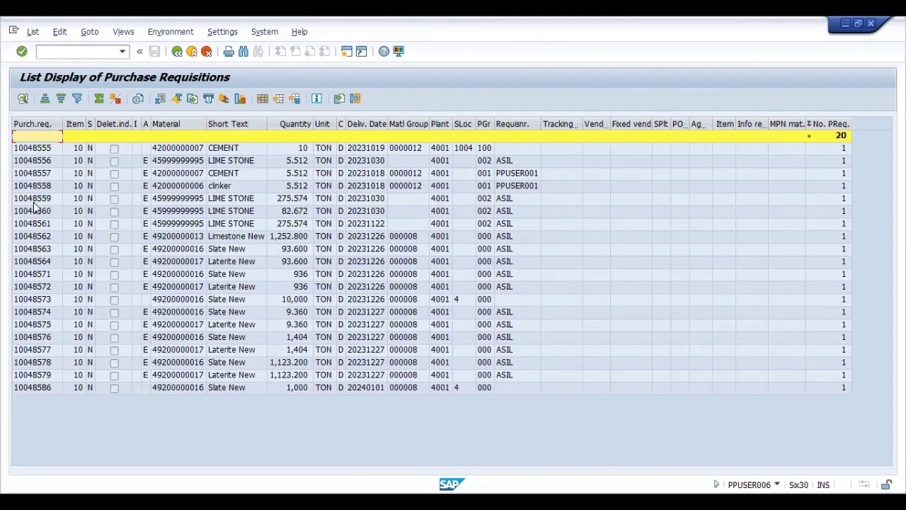
Step: Display the LIME STONE requisition for 275.574 TON delivered 20231030 and examine the sales order in its item's account assignment
double_click(37, 200)
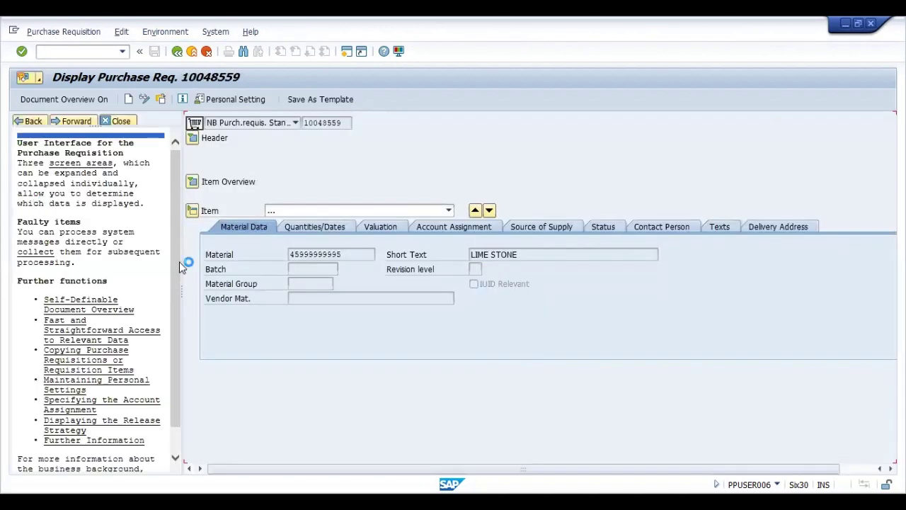
click(122, 122)
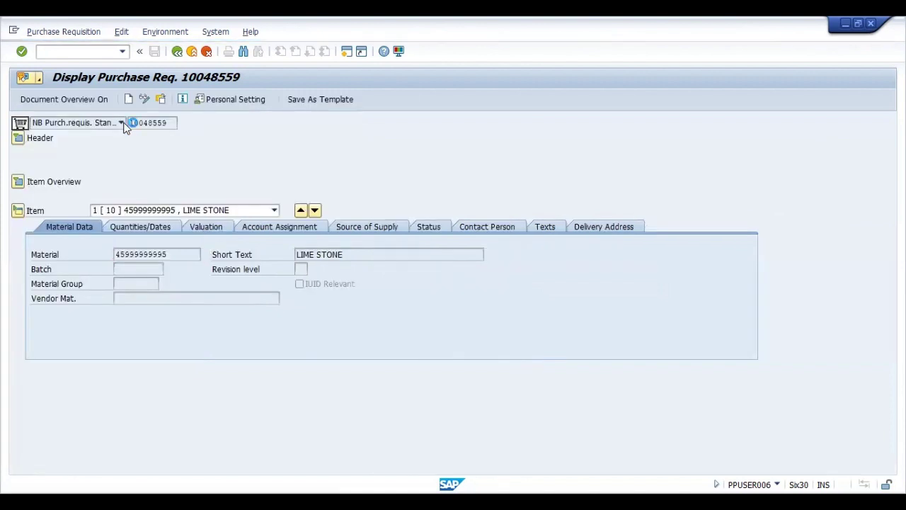
click(18, 183)
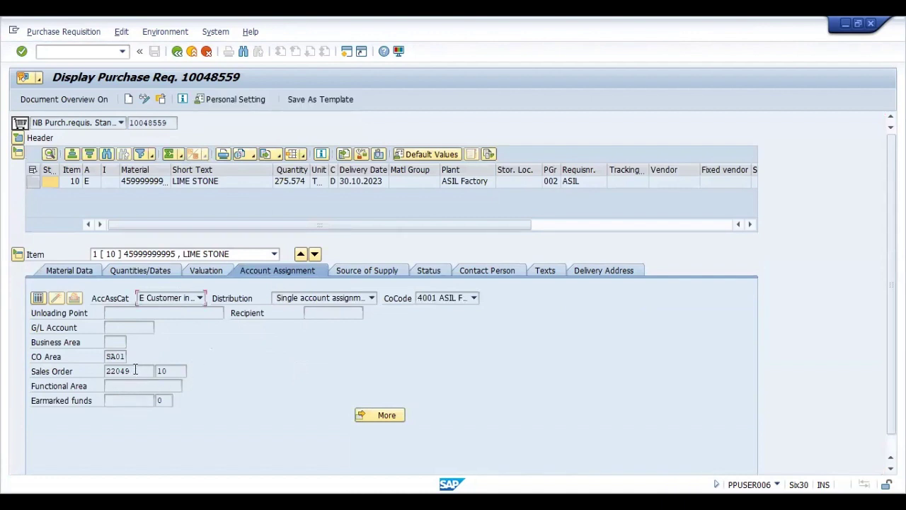
click(134, 370)
drag(134, 370, 75, 372)
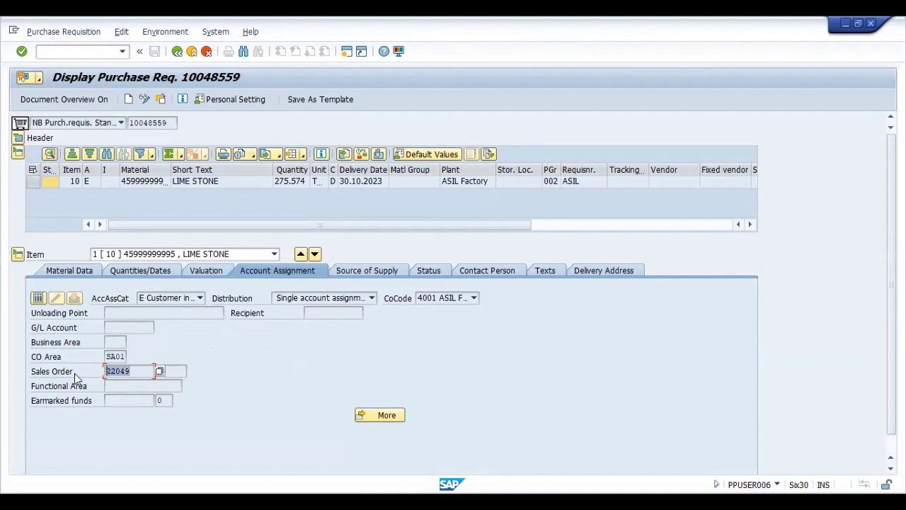
click(75, 374)
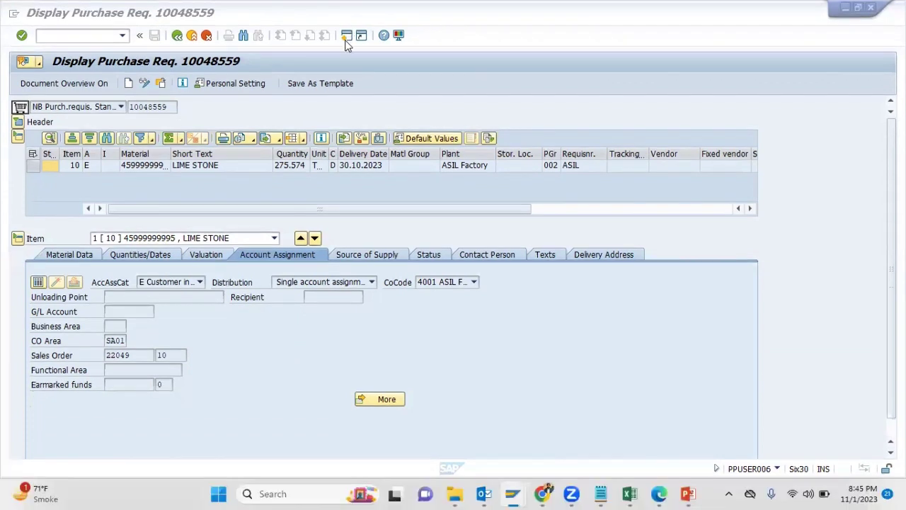
Step: Start MD4C in a new session and run the multilevel order report for the requisition's sales order in plant 4001
mouse_move(347, 43)
key(F3)
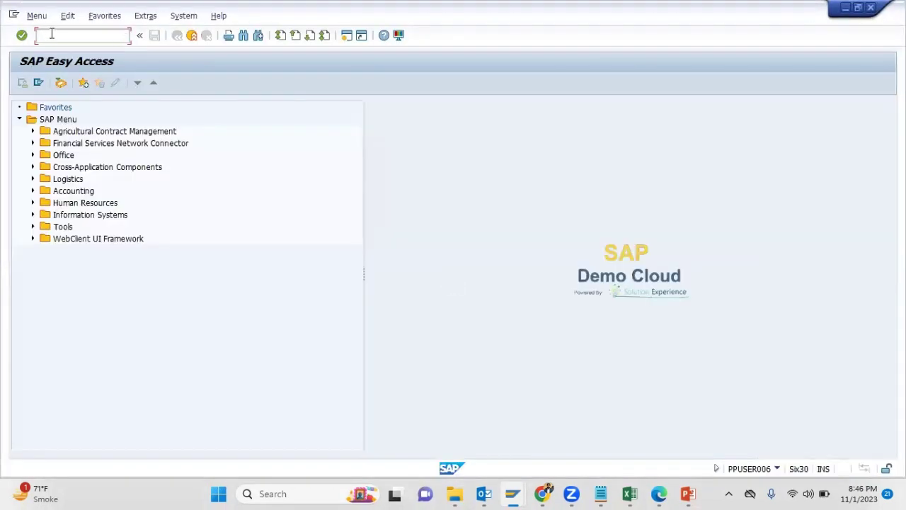
click(52, 34)
text(MD4C)
key(Return)
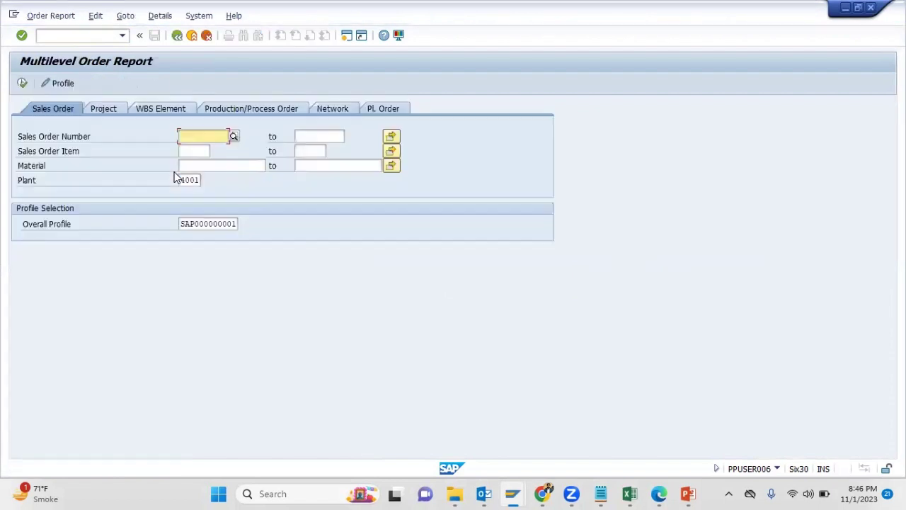
text(22049)
click(22, 83)
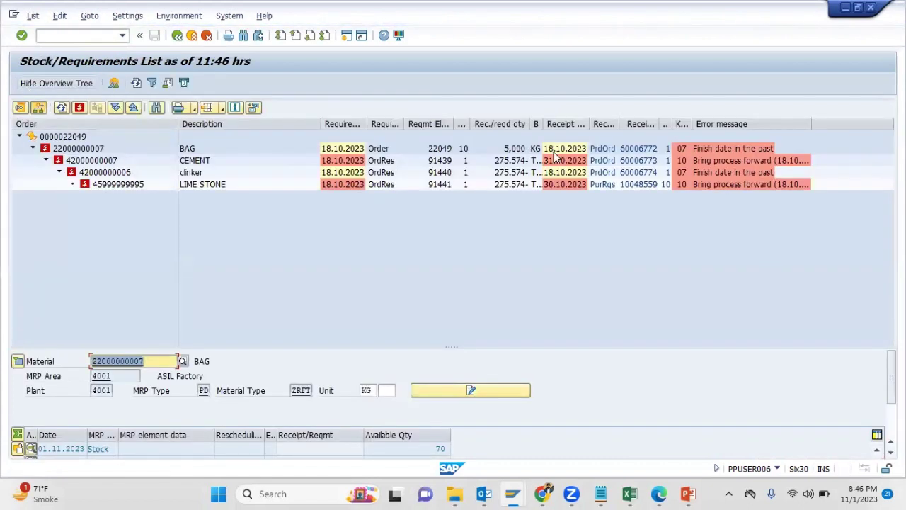
Step: Compare the purchase requisition number on the report's LIME STONE row with the number in the displayed requisition
click(634, 184)
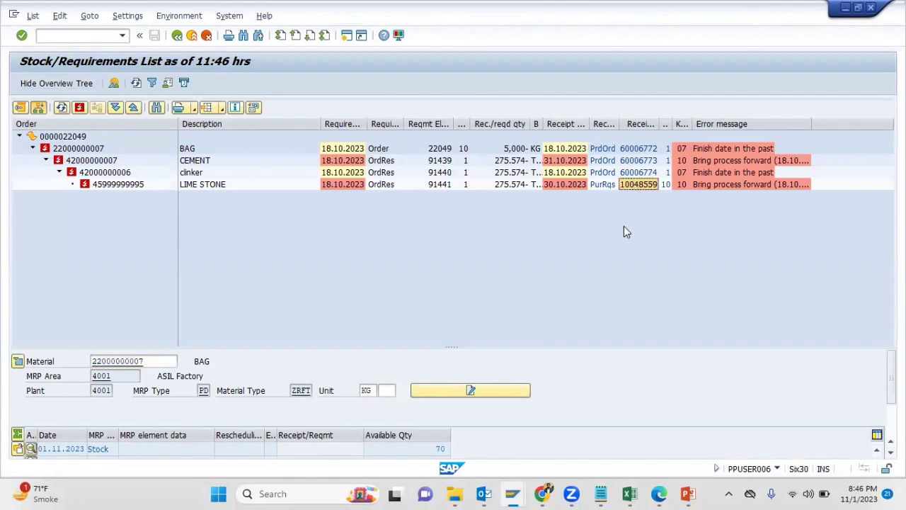
mouse_move(512, 493)
click(434, 429)
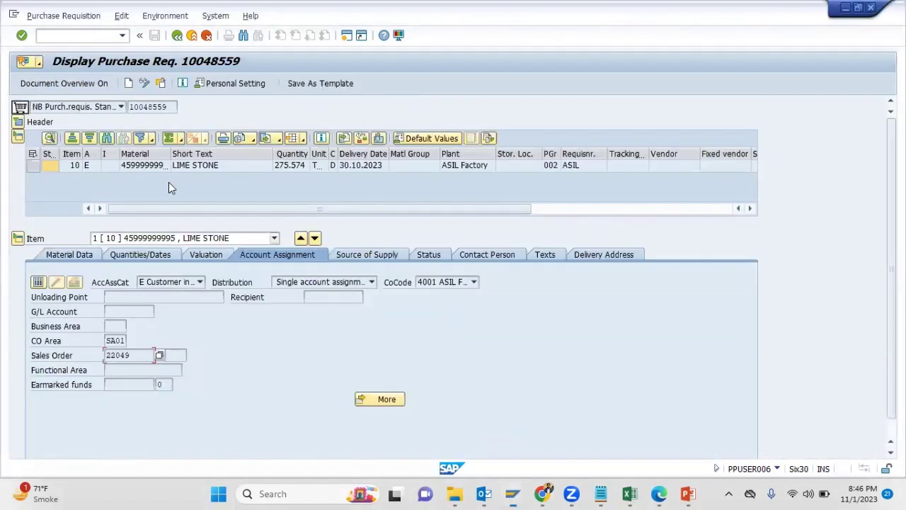
drag(167, 108, 128, 98)
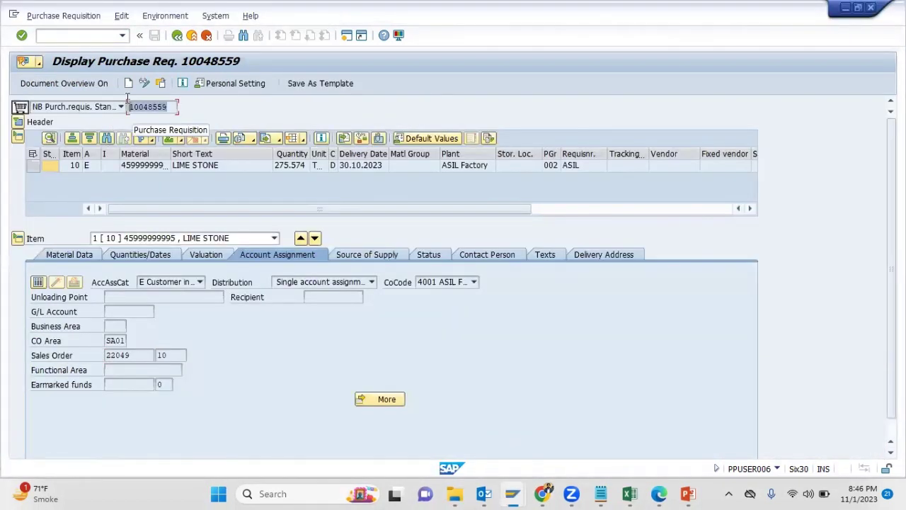
Step: Start creating a purchase order in another session and open the document overview's Purchase Requisitions selection
click(192, 36)
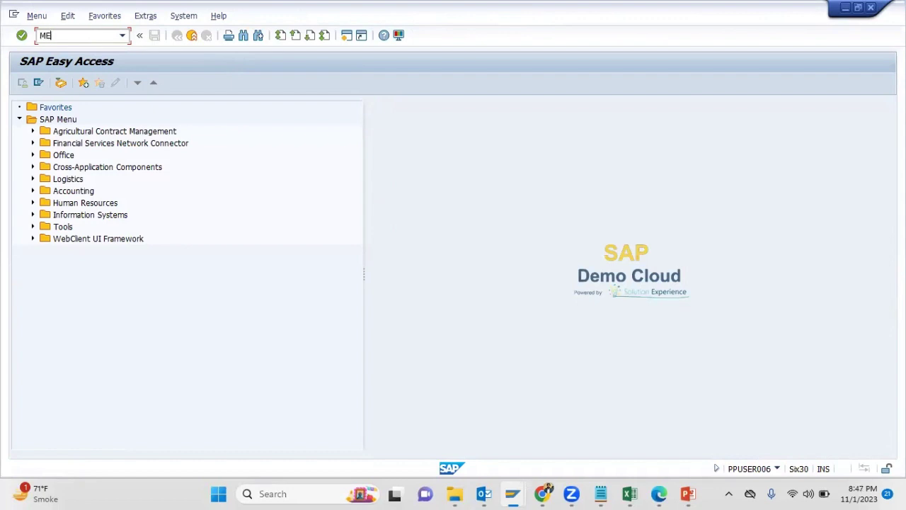
key(Return)
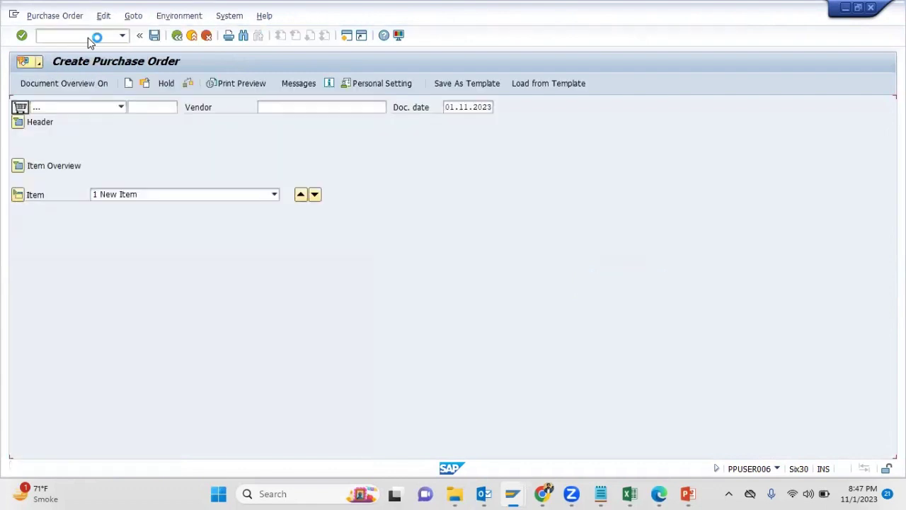
click(57, 83)
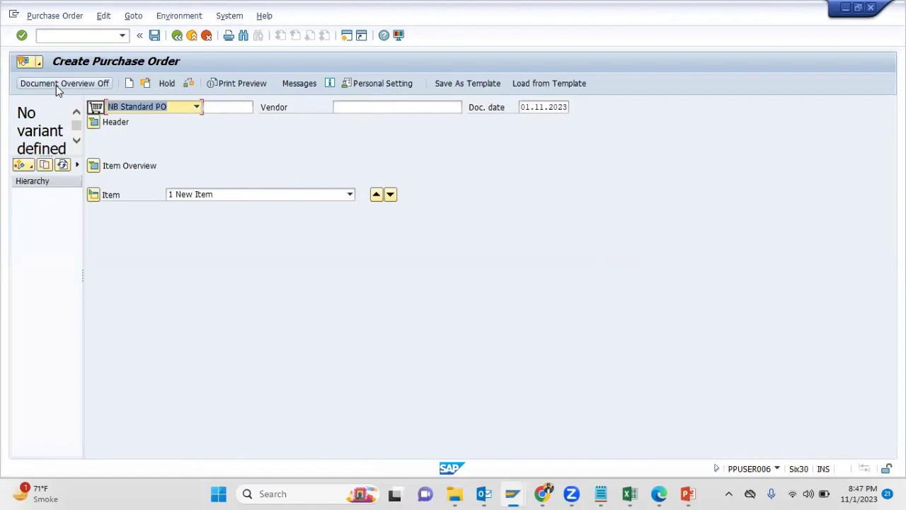
click(27, 172)
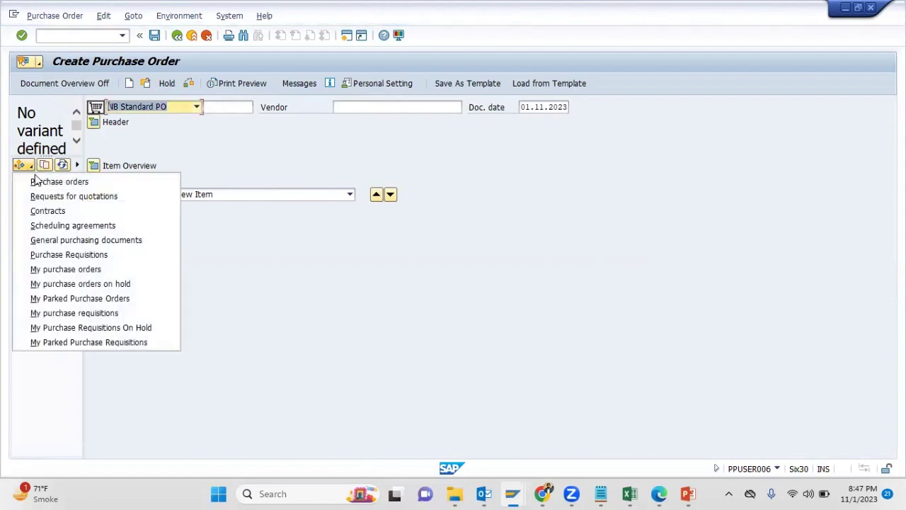
click(51, 255)
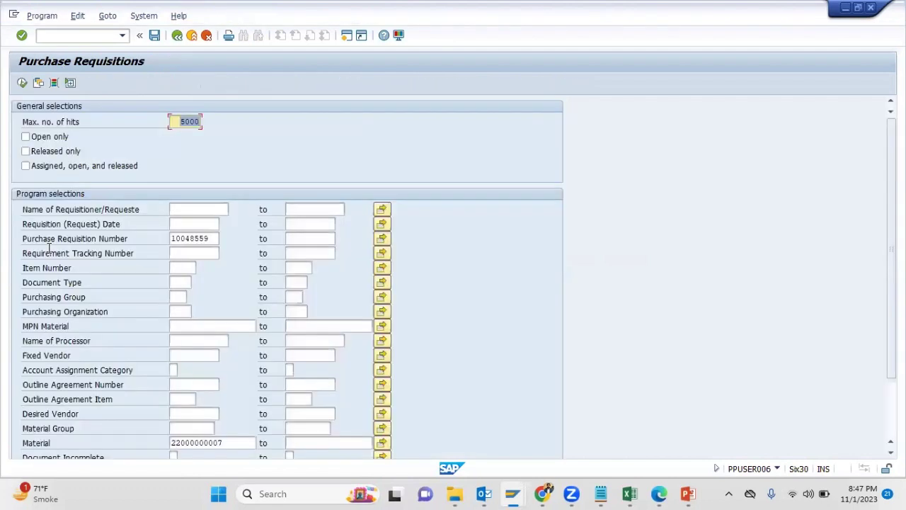
Step: Clear the material filter and run the selection for the LIME STONE purchase requisition number in plant 4001
double_click(208, 238)
key(F8)
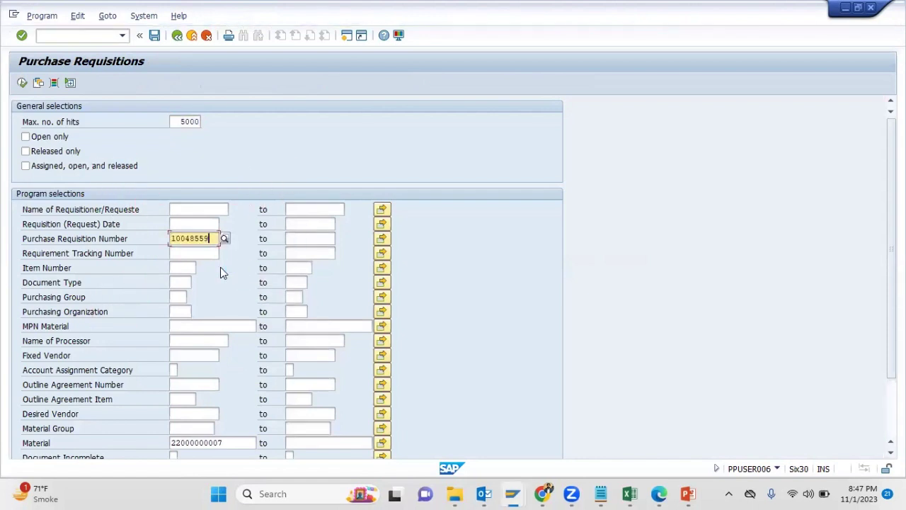
scroll(220, 267, down, 2)
double_click(212, 367)
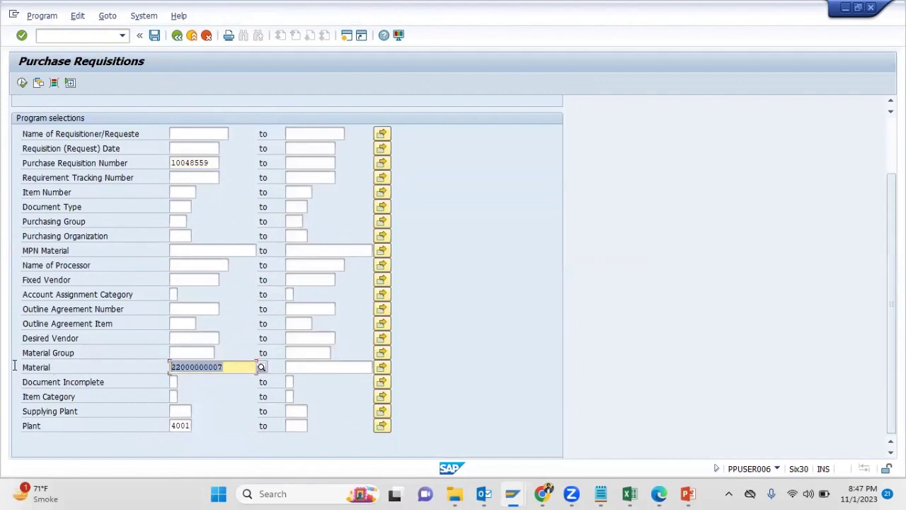
key(Delete)
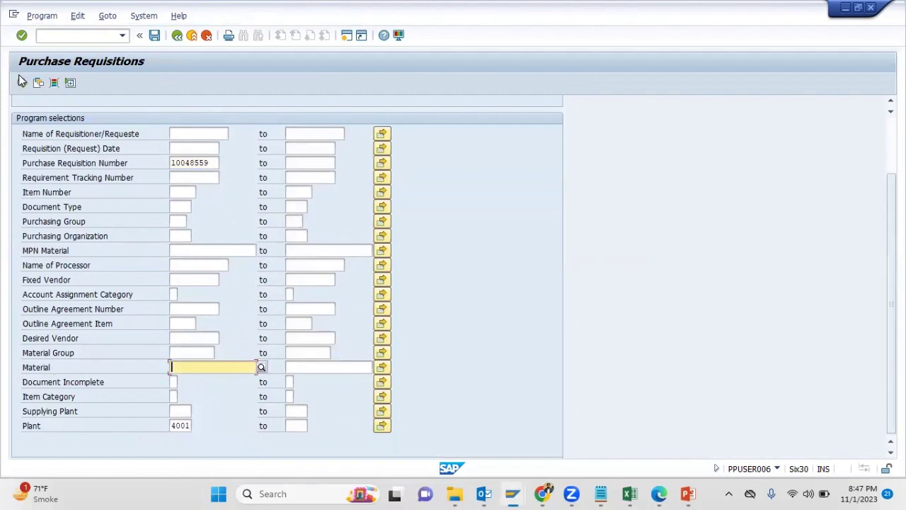
click(22, 83)
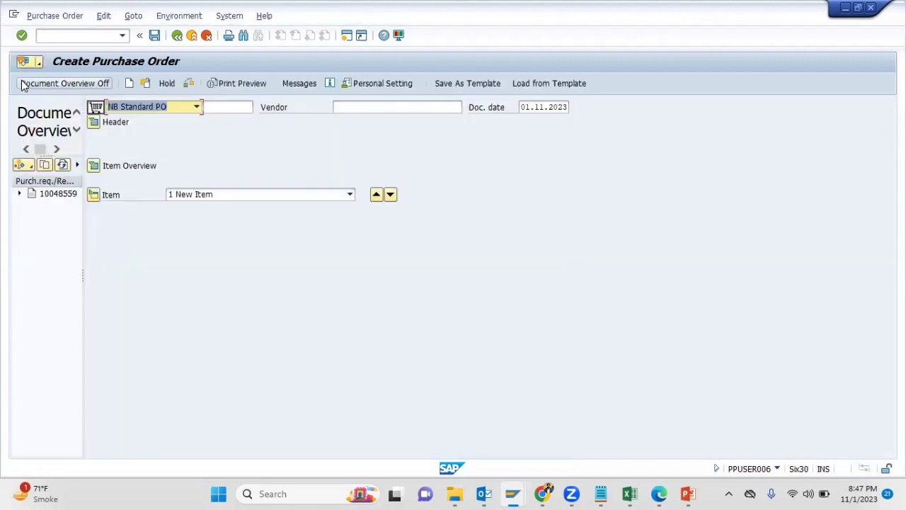
Step: Adopt the found requisition into the purchase order and set the purchasing organization to 4001
click(54, 195)
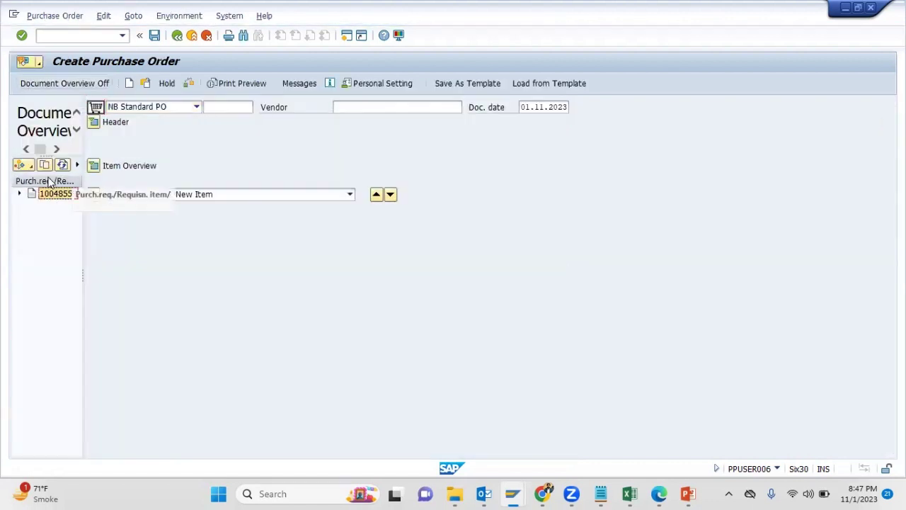
click(44, 165)
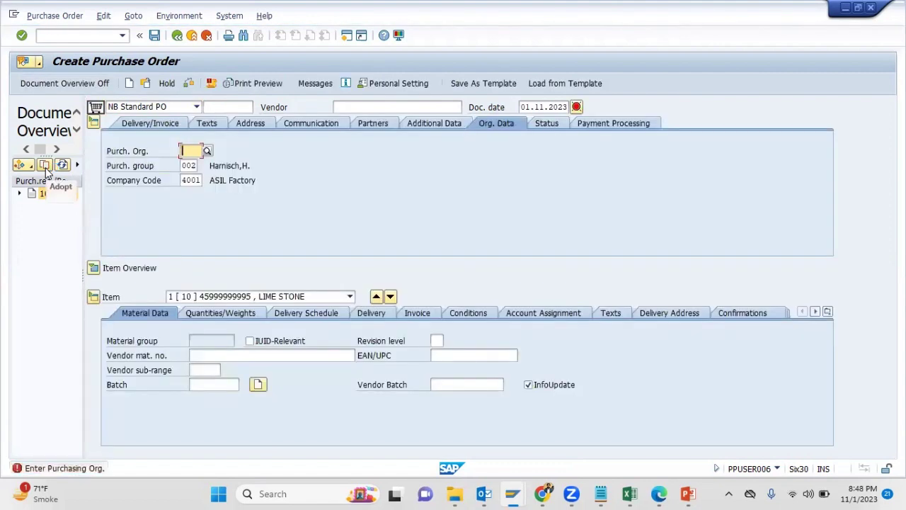
text(4001)
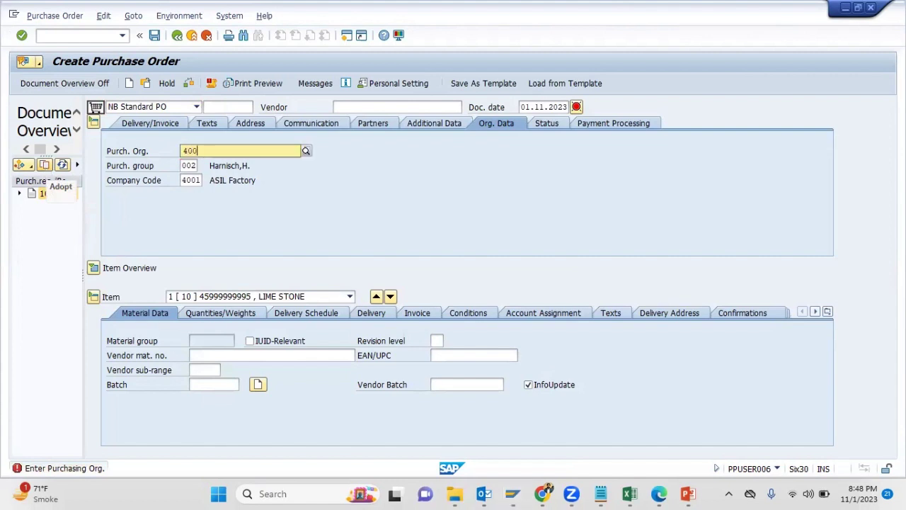
key(Return)
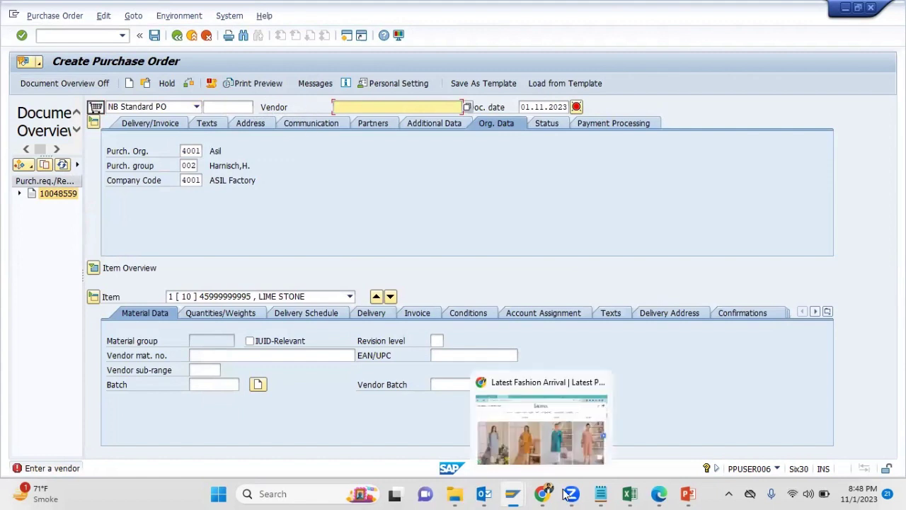
Step: Open a new session and start the vendor creation transaction XK01
mouse_move(526, 493)
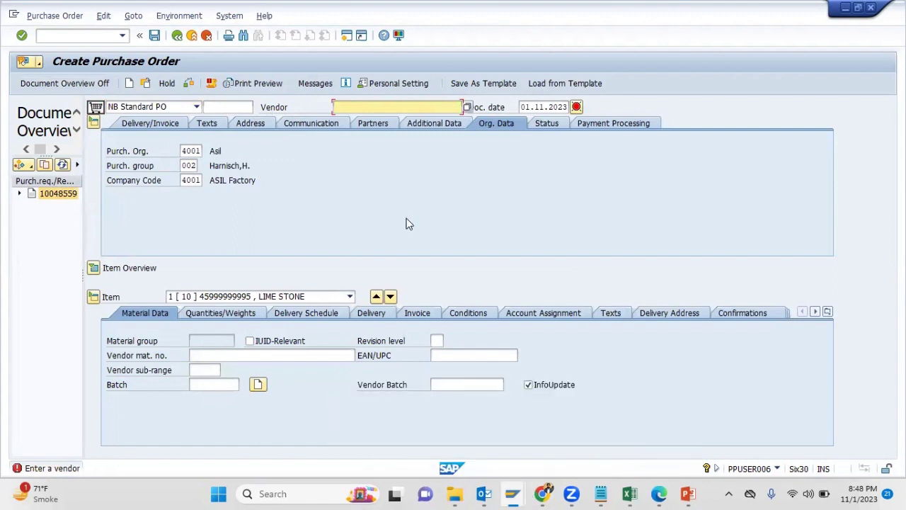
click(344, 37)
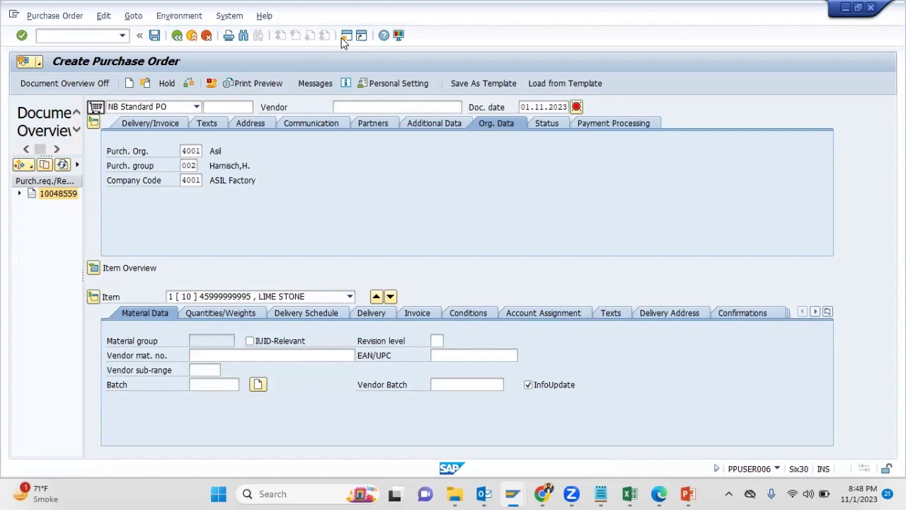
click(344, 36)
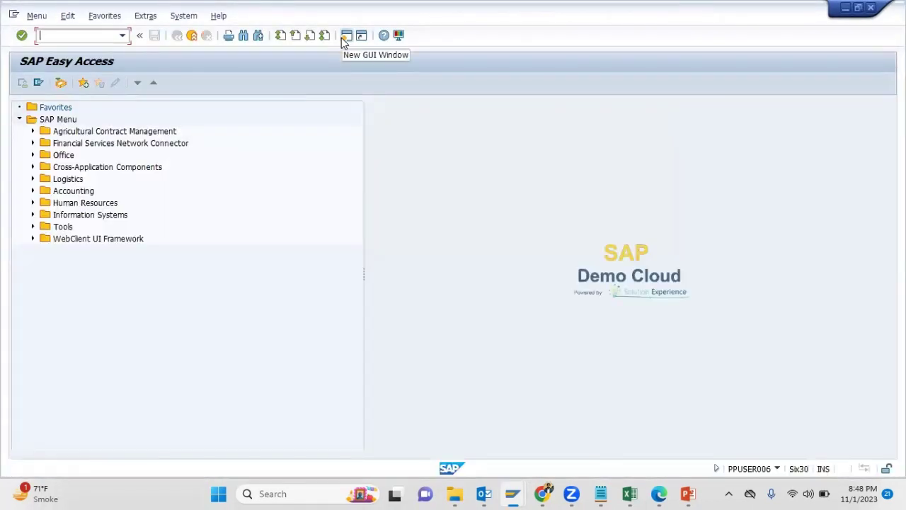
text(XK01)
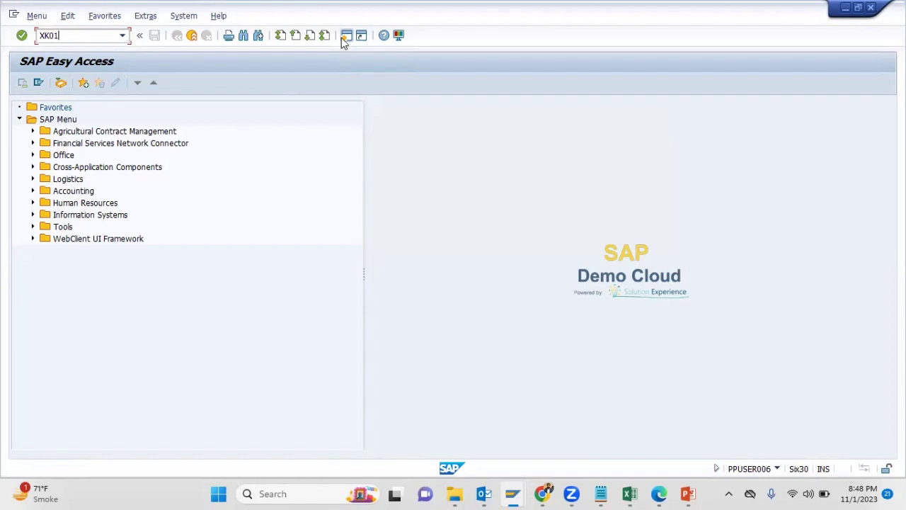
key(Return)
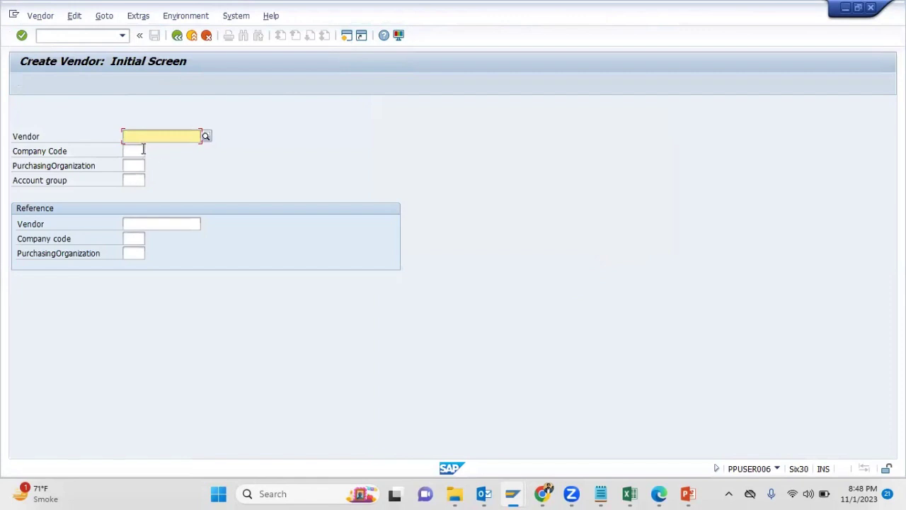
Step: Enter company code 4001 and purchasing organization 4001 for the new vendor
click(142, 151)
text(4001)
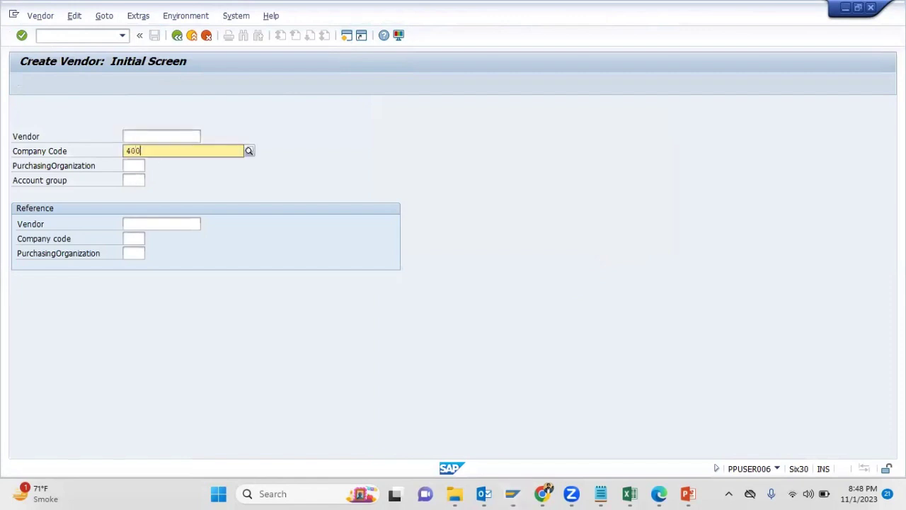
key(Tab)
text(4001)
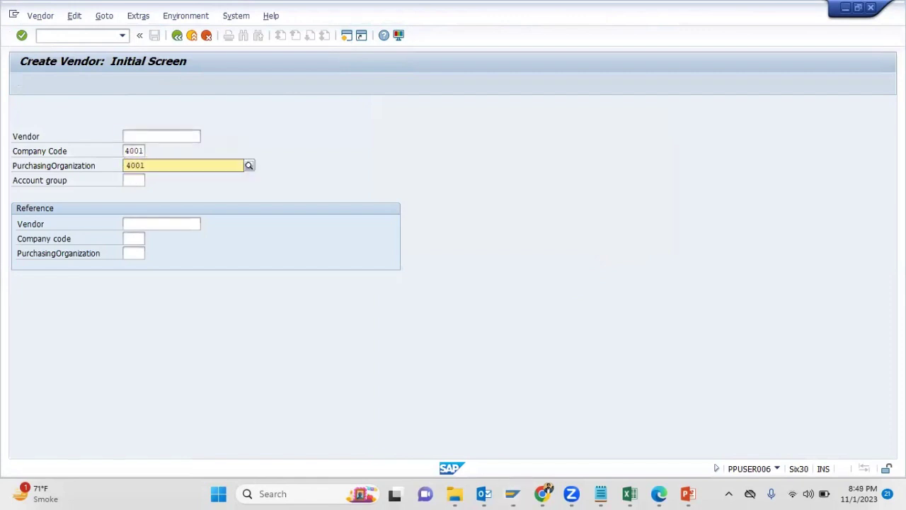
key(Tab)
key(Return)
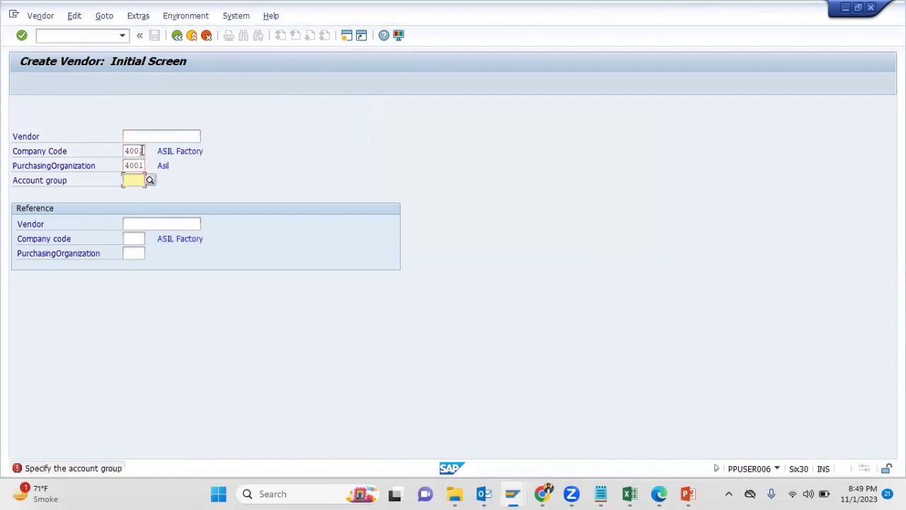
Step: Choose account group 0001 Vendors from the possible entries and submit the vendor's initial data
key(Return)
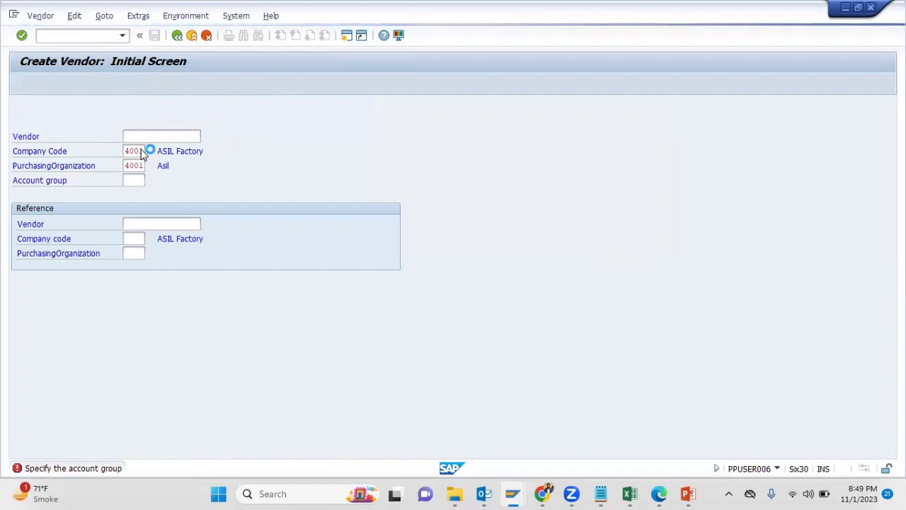
key(F4)
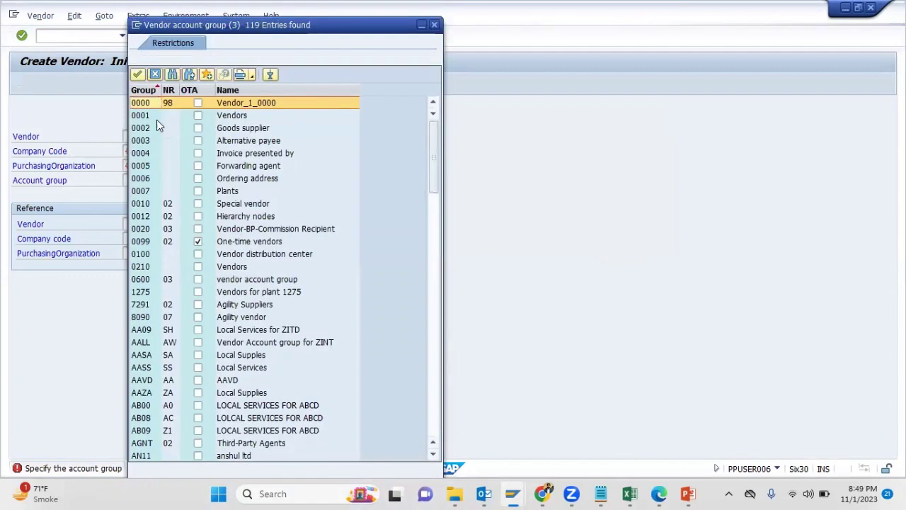
double_click(142, 116)
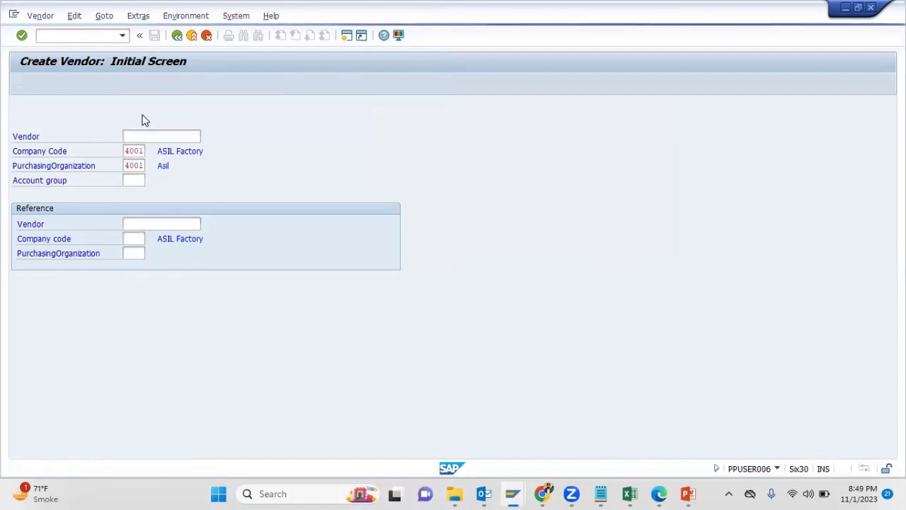
key(Return)
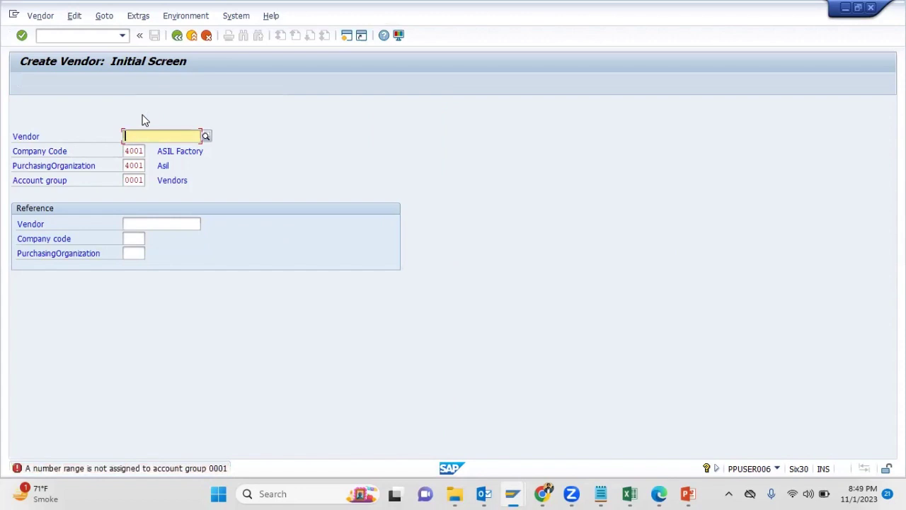
Step: Try to continue with a manually entered vendor number, clear it, and leave vendor creation
text(123)
key(Return)
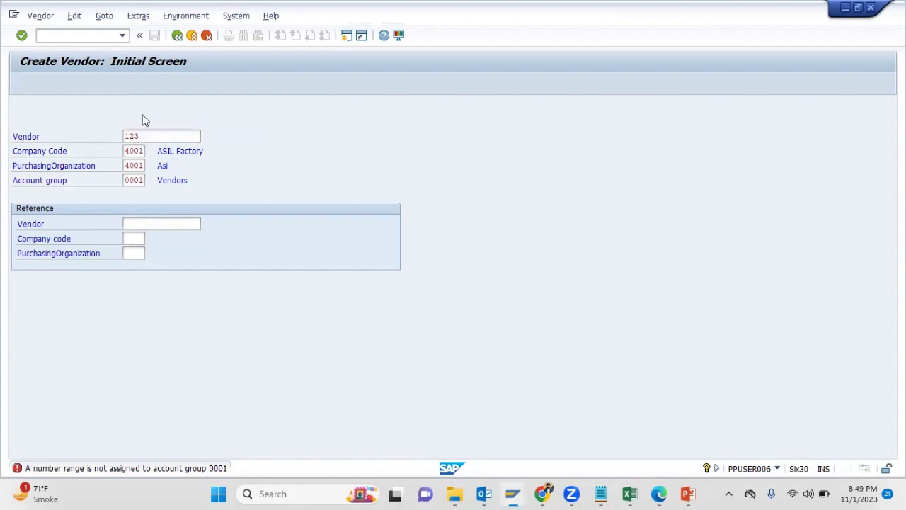
key(BackSpace)
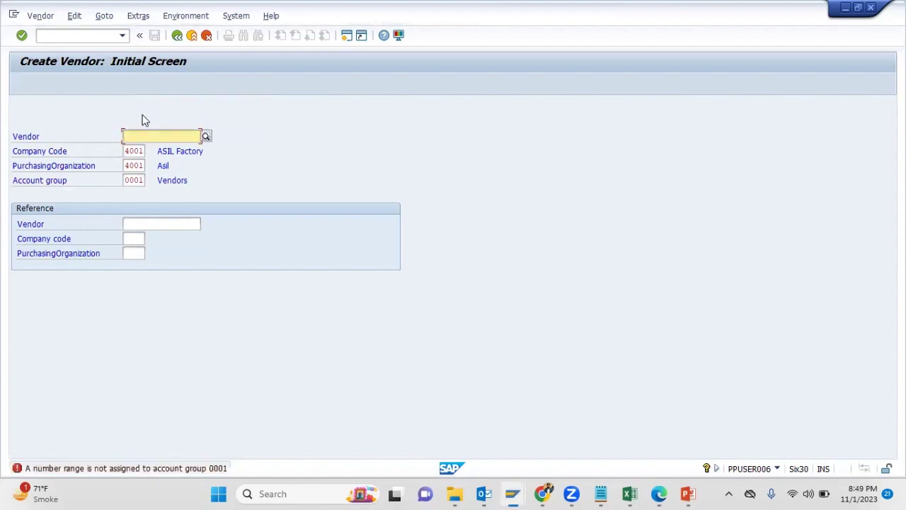
key(Tab)
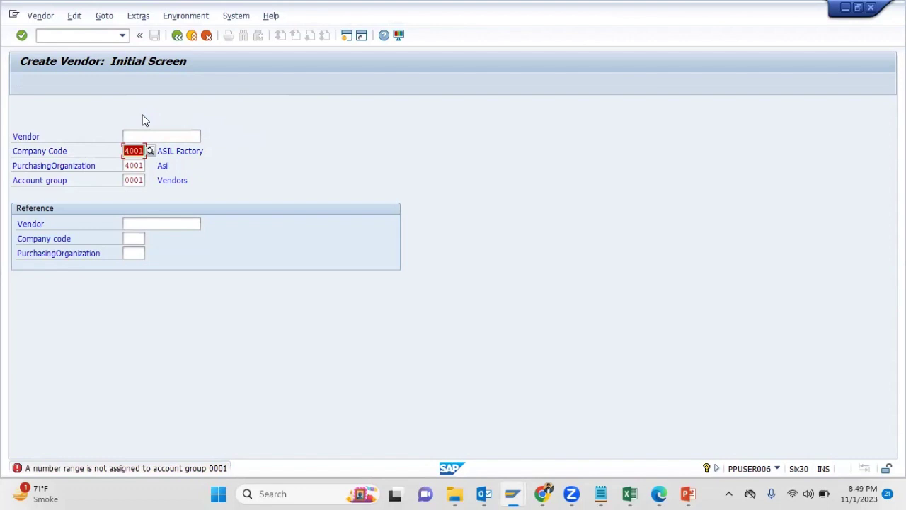
click(124, 179)
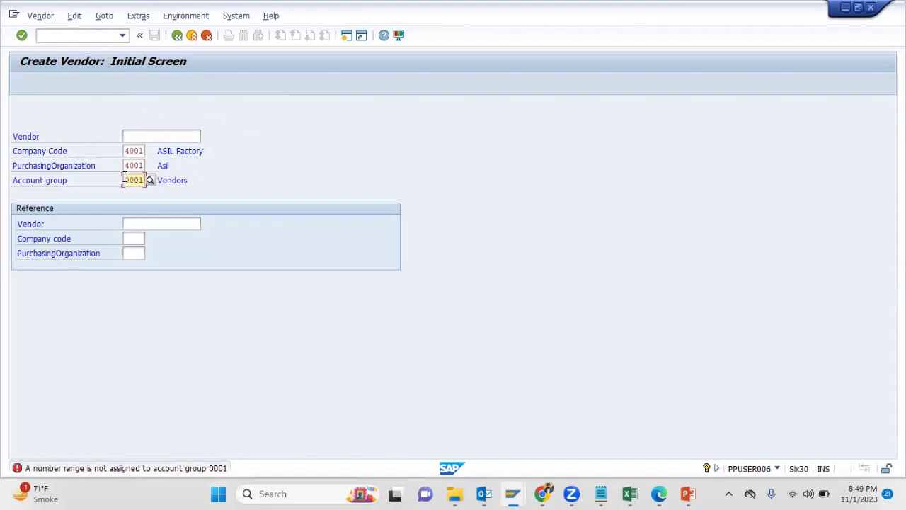
click(193, 36)
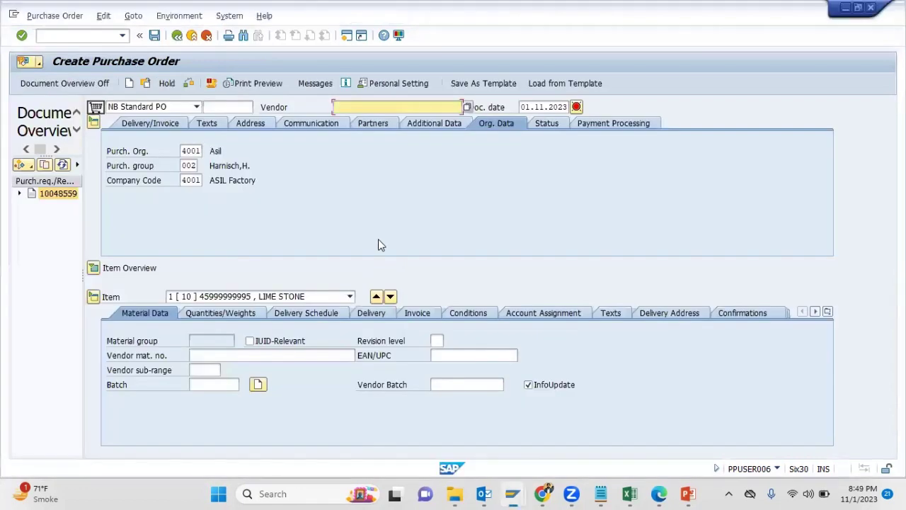
Step: Collapse the purchase order header, expand the item overview, and check the LIME STONE item's account assignment
click(94, 122)
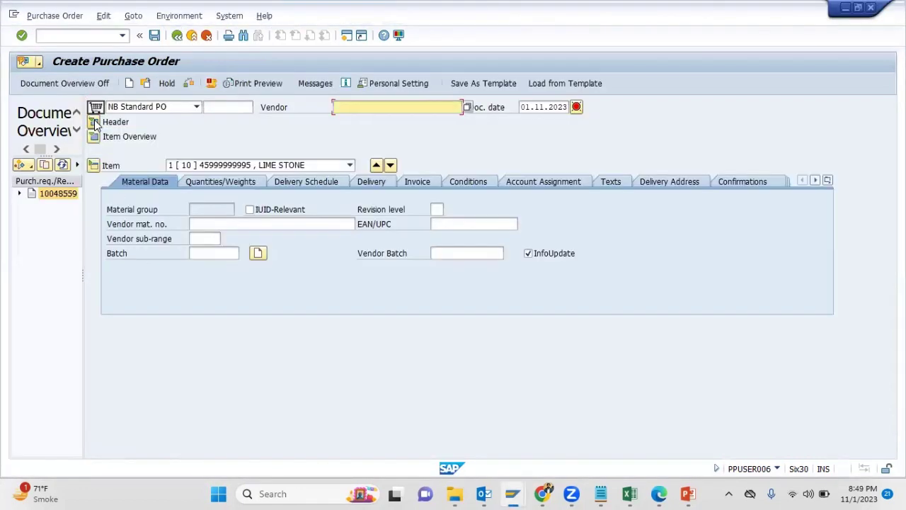
click(92, 138)
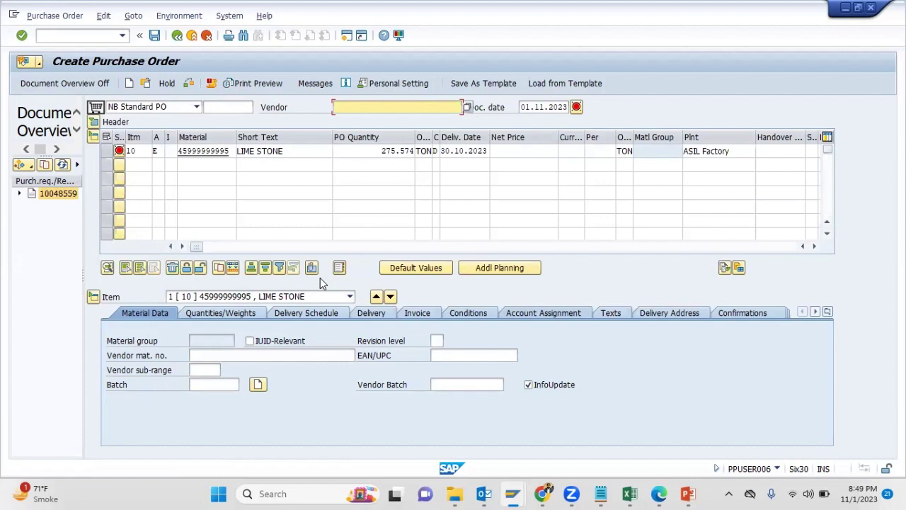
click(159, 371)
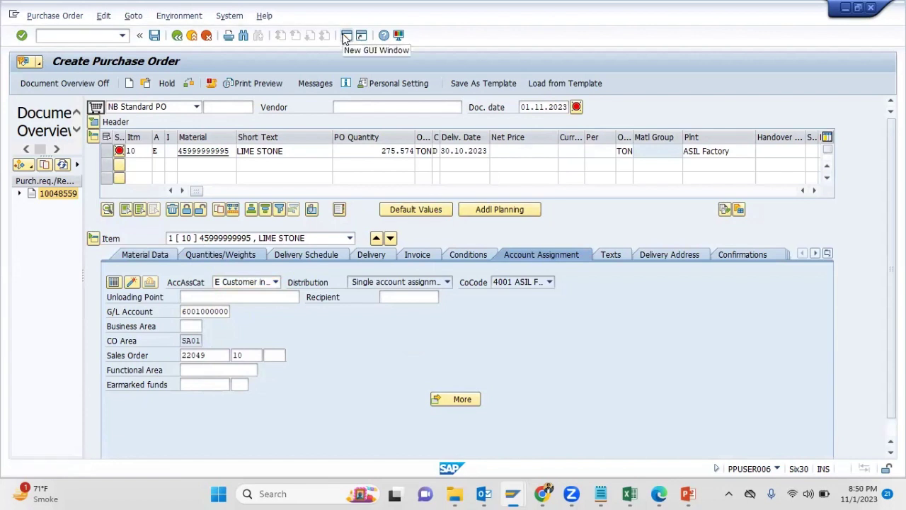
Step: Open a new session, start transaction SPRO, and display the SAP Reference IMG
click(346, 36)
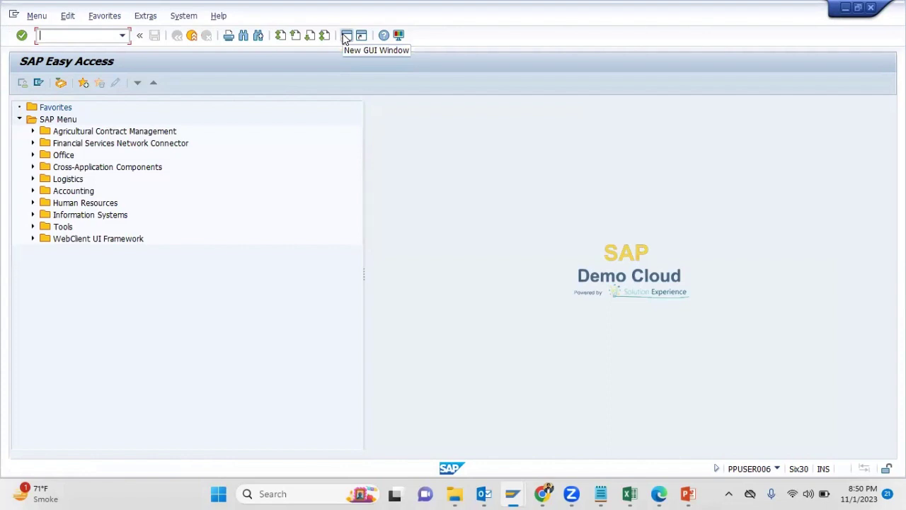
text(SPRO)
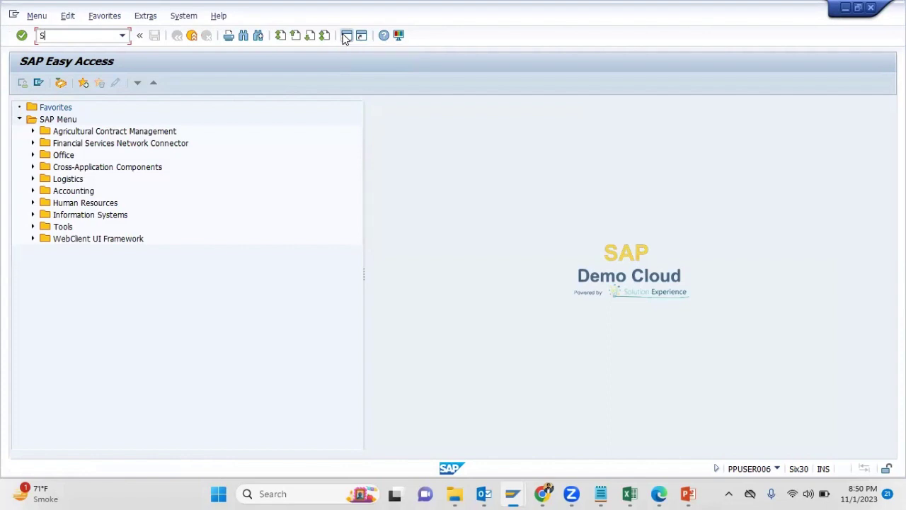
click(346, 36)
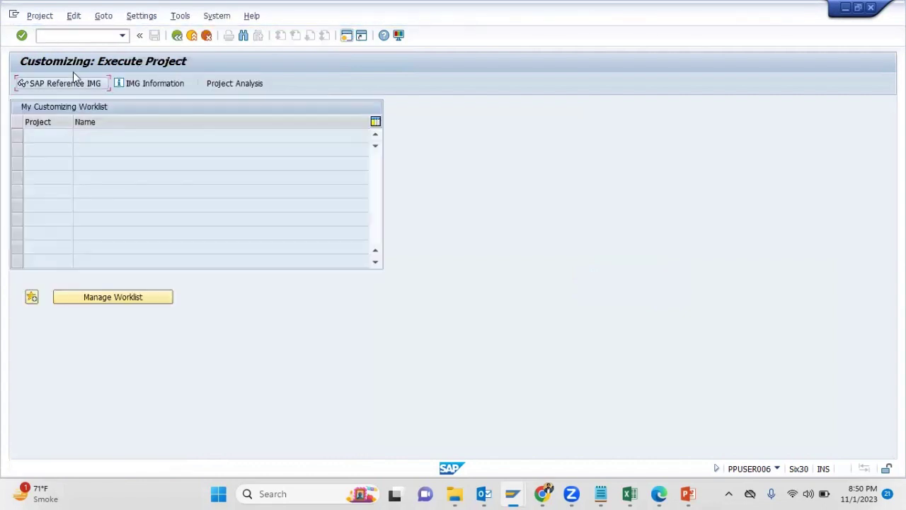
click(74, 82)
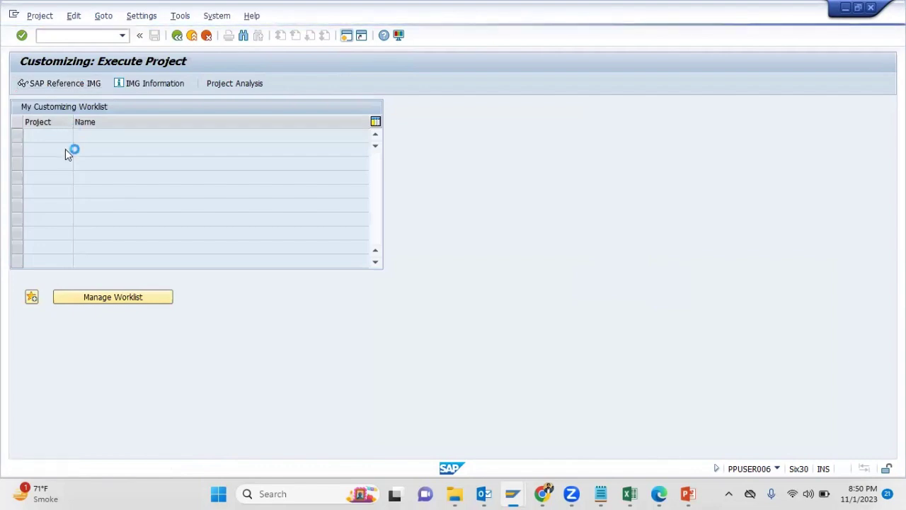
Step: Find Materials Management in the IMG structure and expand it down to the activities under Purchasing
scroll(81, 253, down, 1)
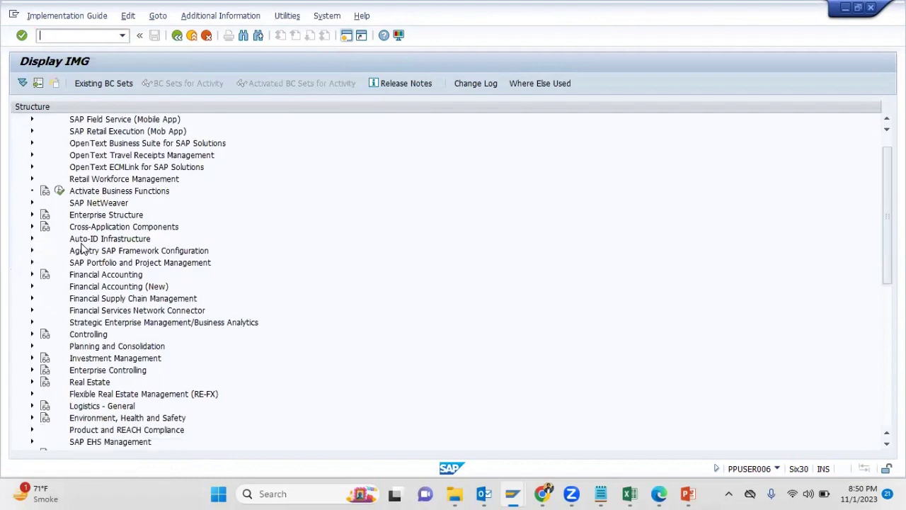
click(31, 215)
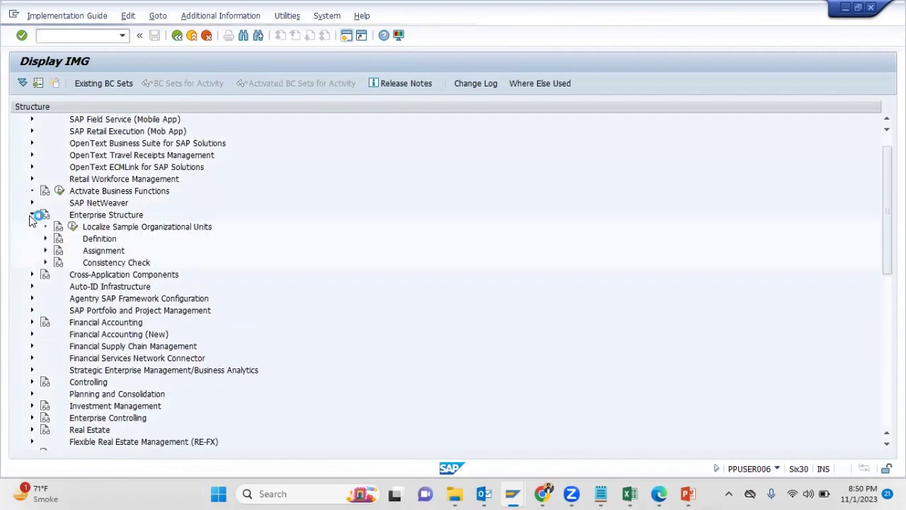
click(31, 215)
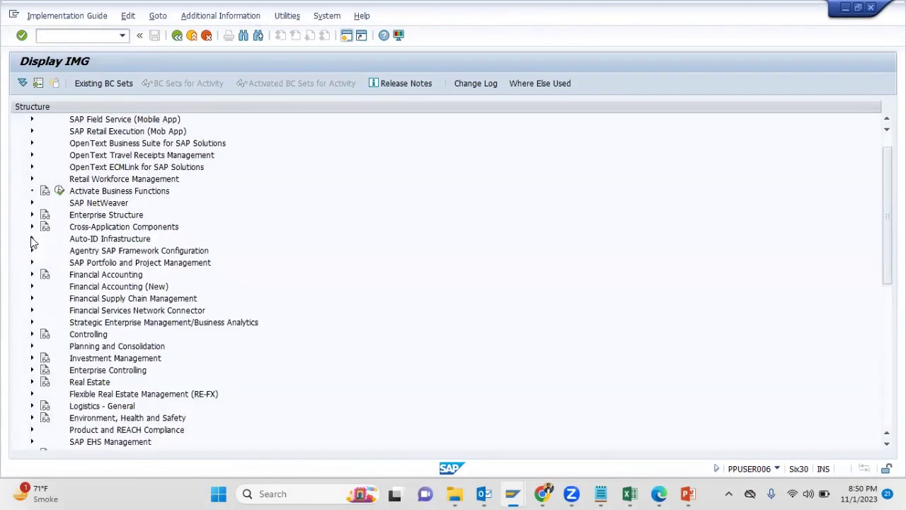
scroll(28, 257, down, 3)
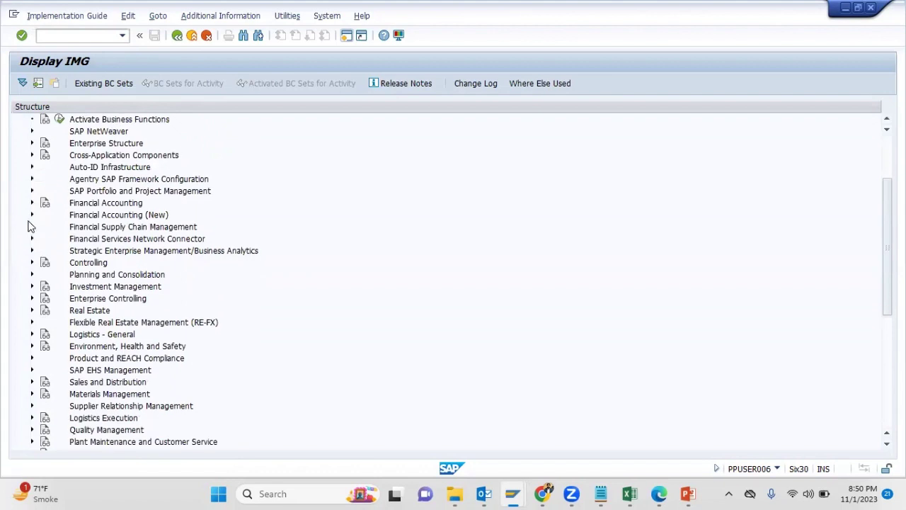
scroll(53, 256, down, 2)
scroll(54, 269, down, 3)
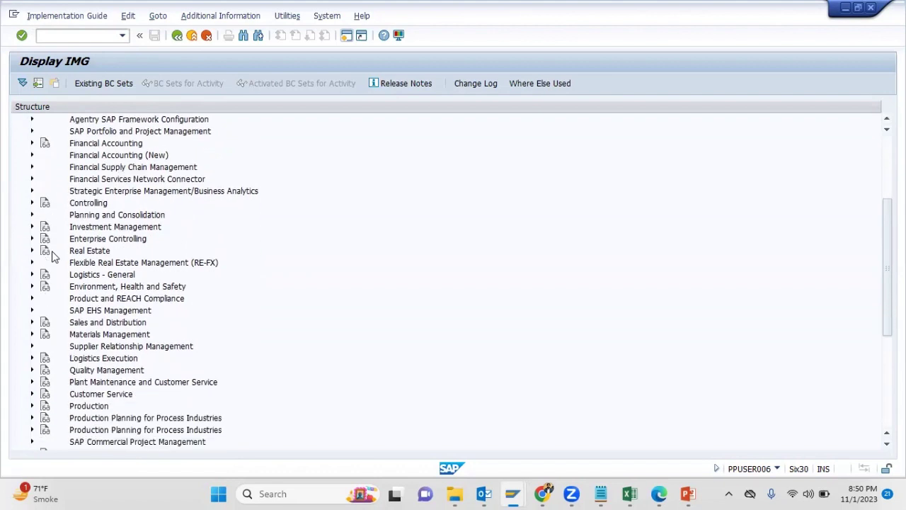
scroll(54, 274, down, 1)
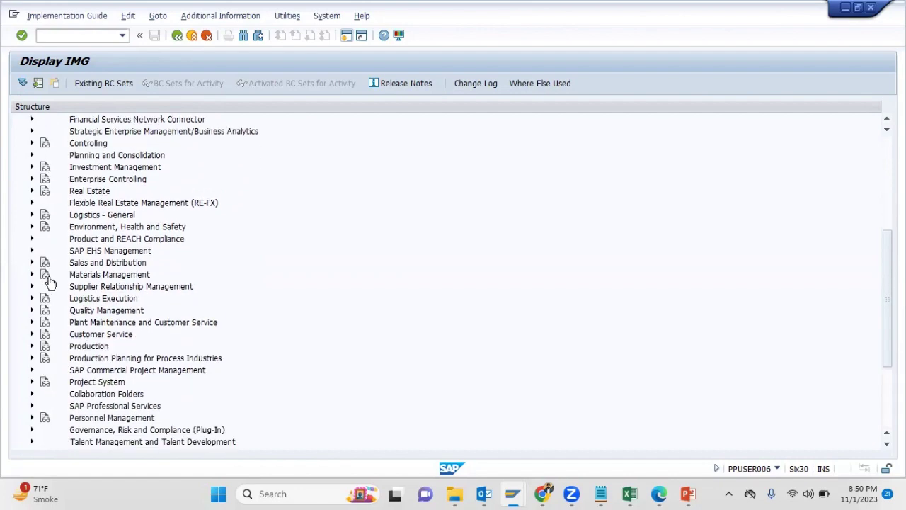
click(32, 274)
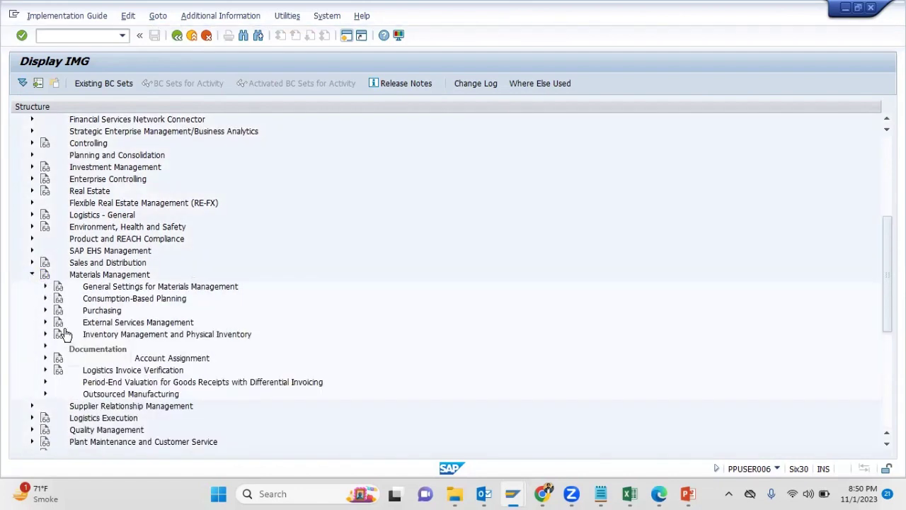
scroll(66, 322, down, 5)
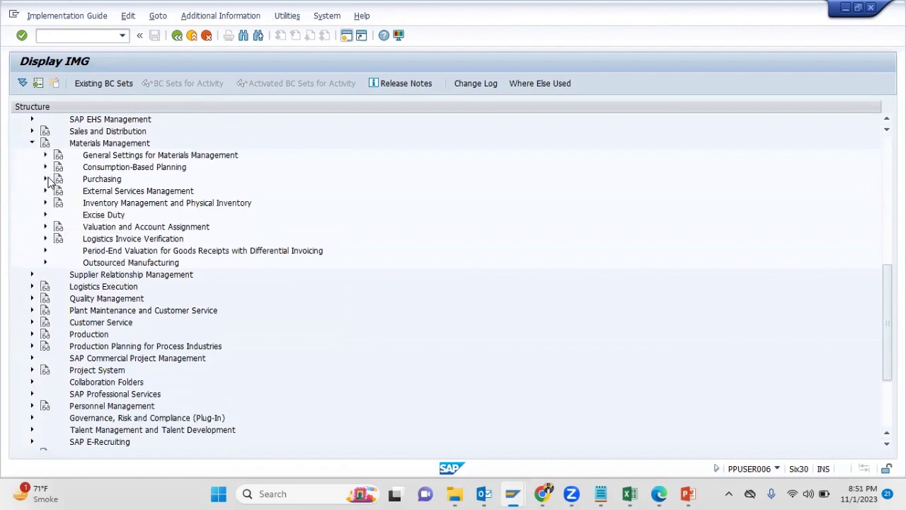
click(45, 180)
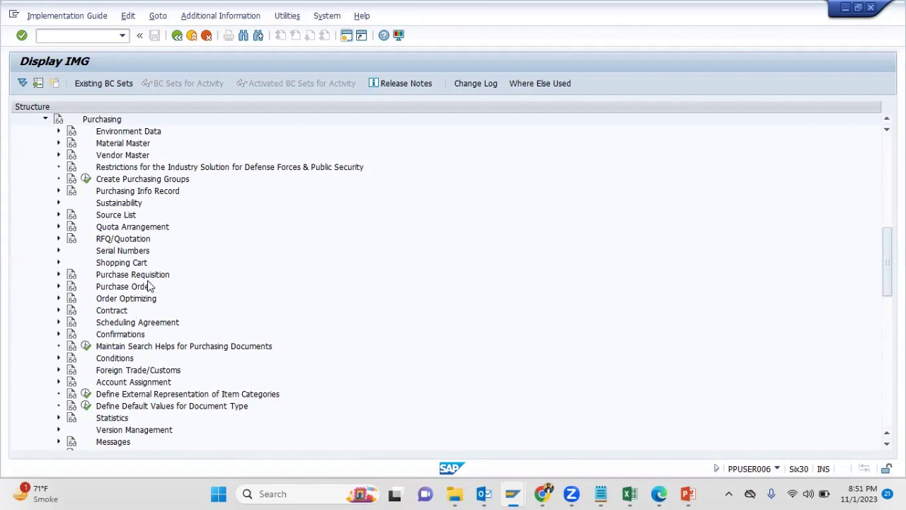
Step: Expand Vendor Master under Purchasing, including its Contact Persons and Vendor Hierarchy nodes
scroll(148, 286, up, 1)
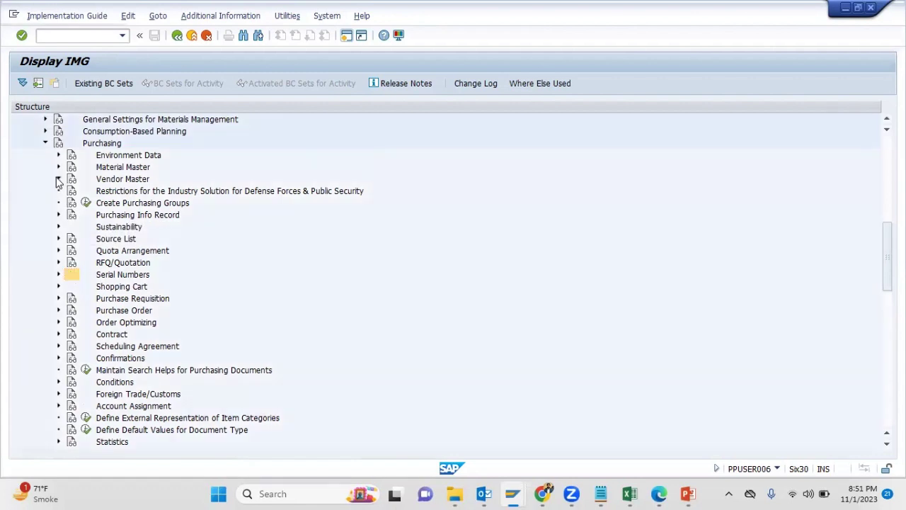
click(59, 179)
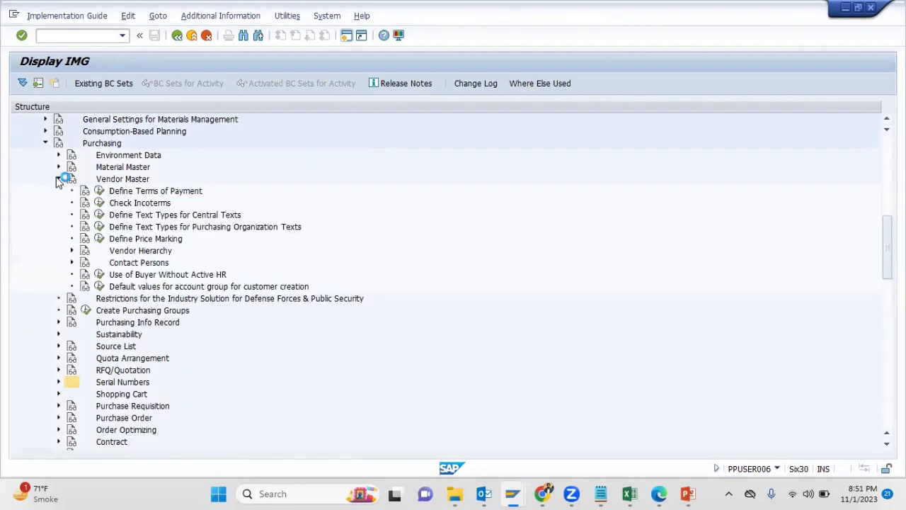
click(71, 262)
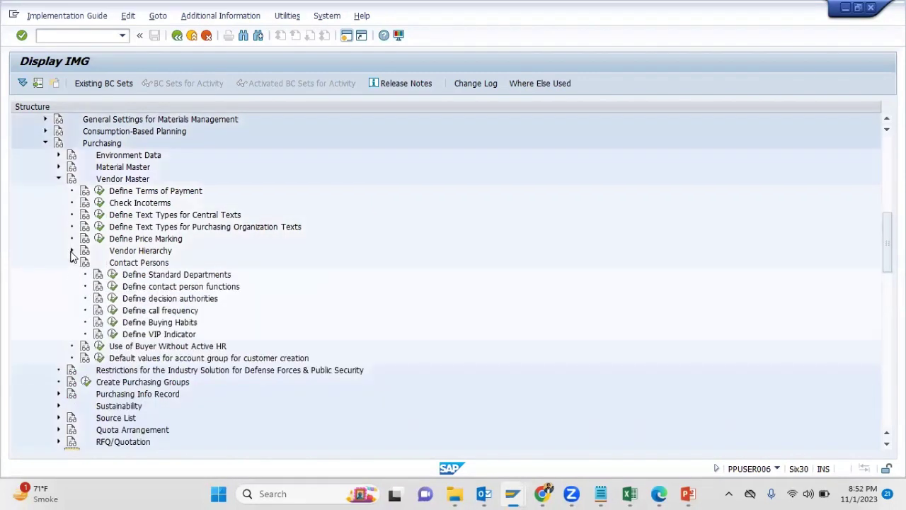
click(71, 252)
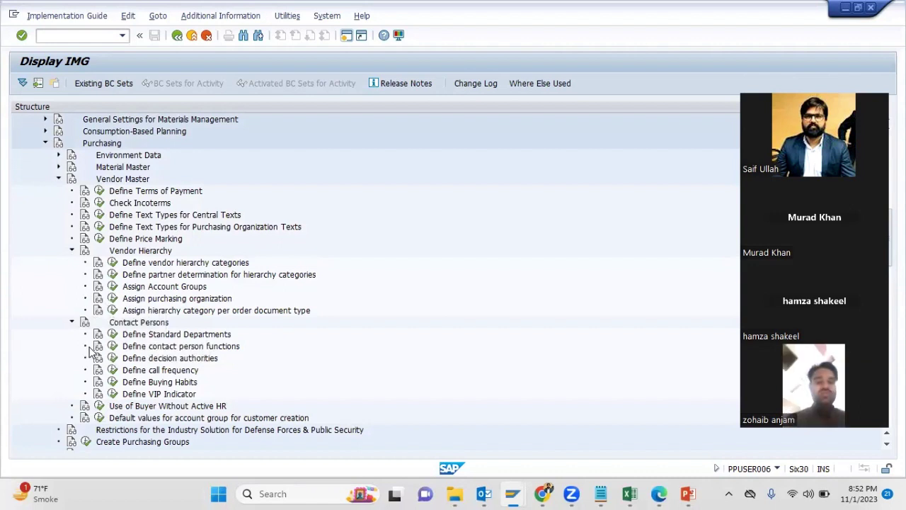
Step: Check the Assign Account Groups activity under Vendor Hierarchy, return to the IMG, and collapse Vendor Hierarchy
click(113, 287)
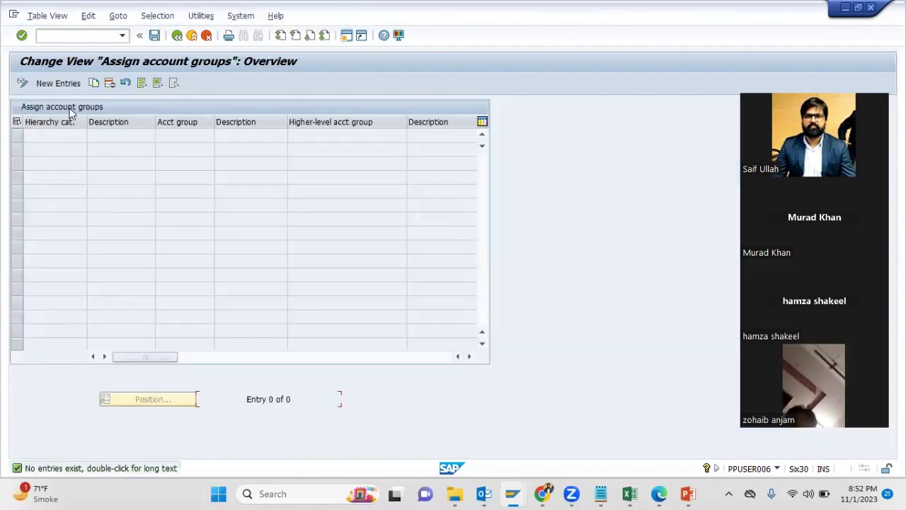
click(177, 35)
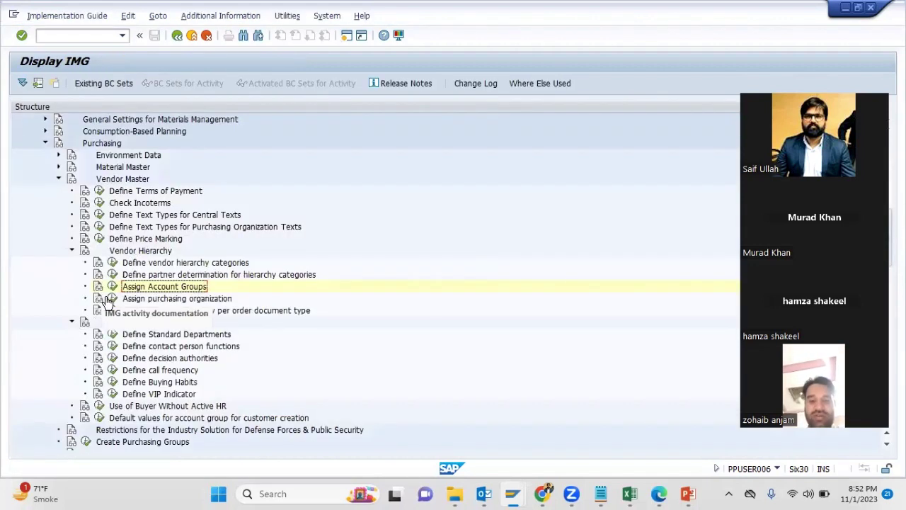
click(72, 252)
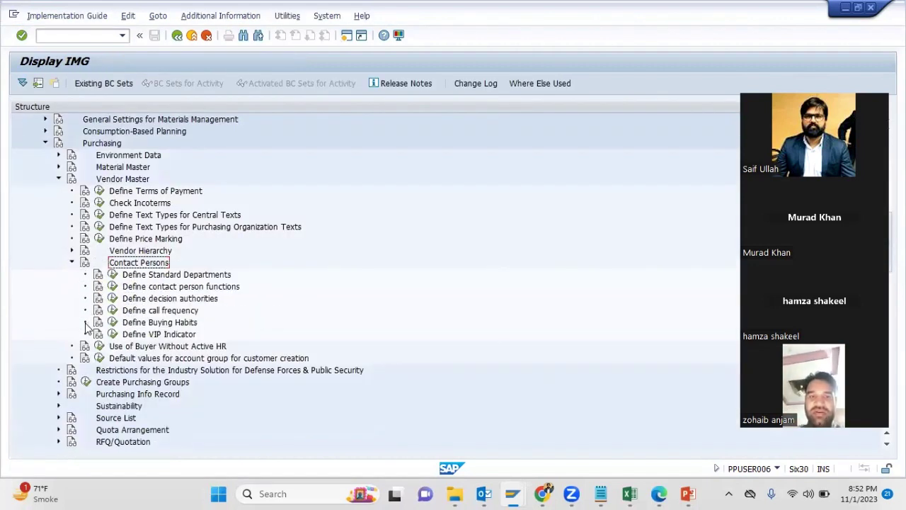
Step: Look through General Settings for Materials Management and the Enterprise Structure's Definition node for vendor account group settings, collapsing Enterprise Structure again
scroll(83, 342, up, 6)
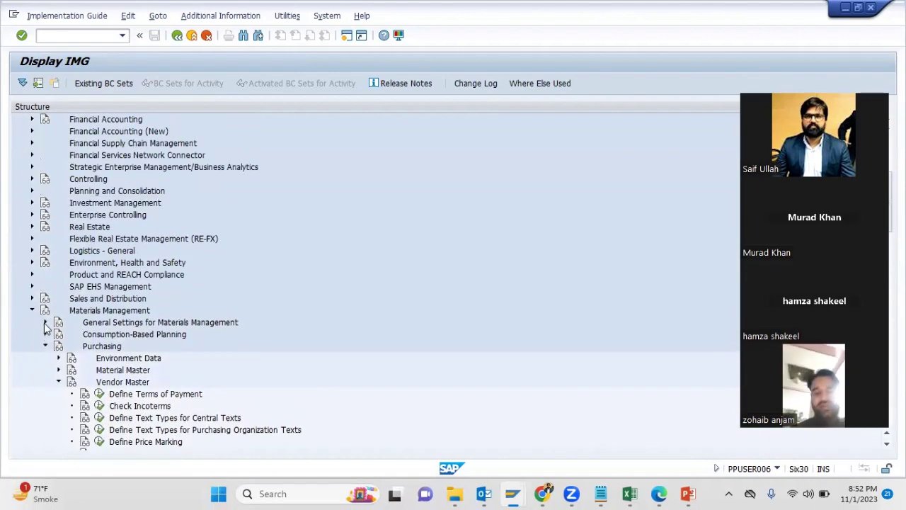
click(45, 323)
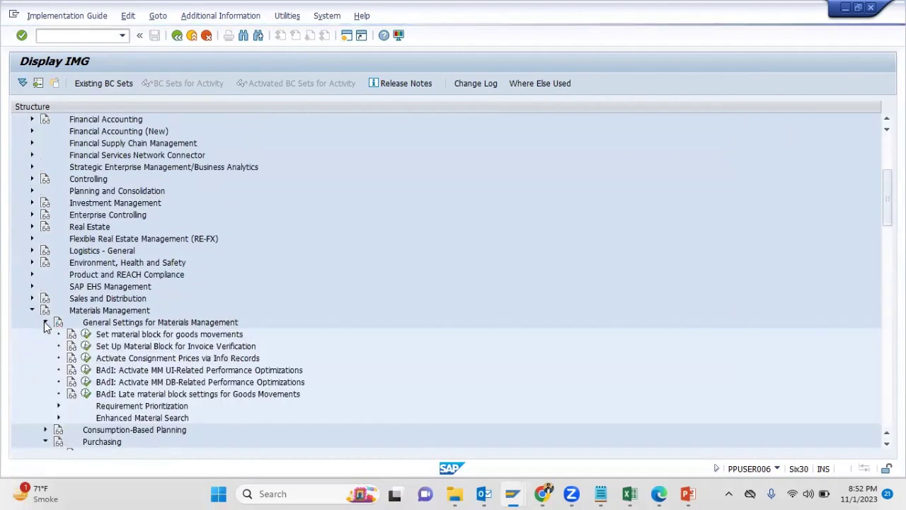
scroll(45, 324, up, 3)
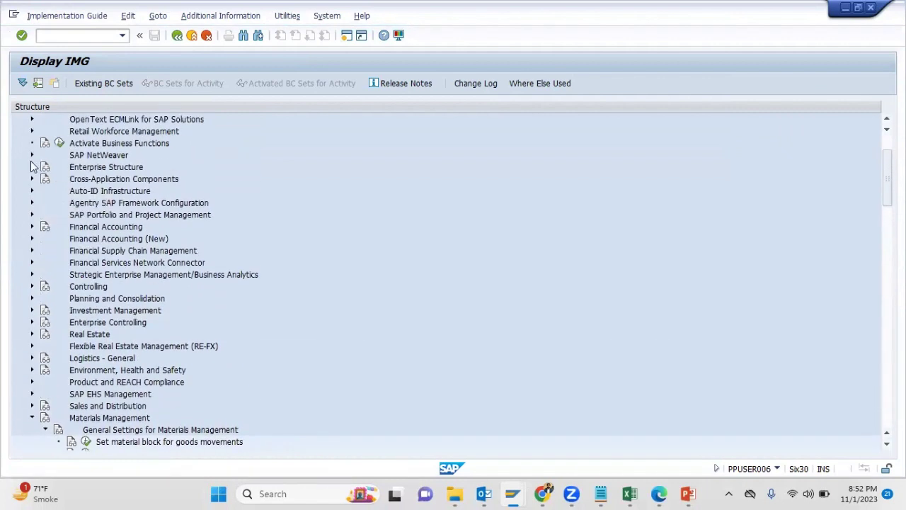
scroll(54, 241, up, 1)
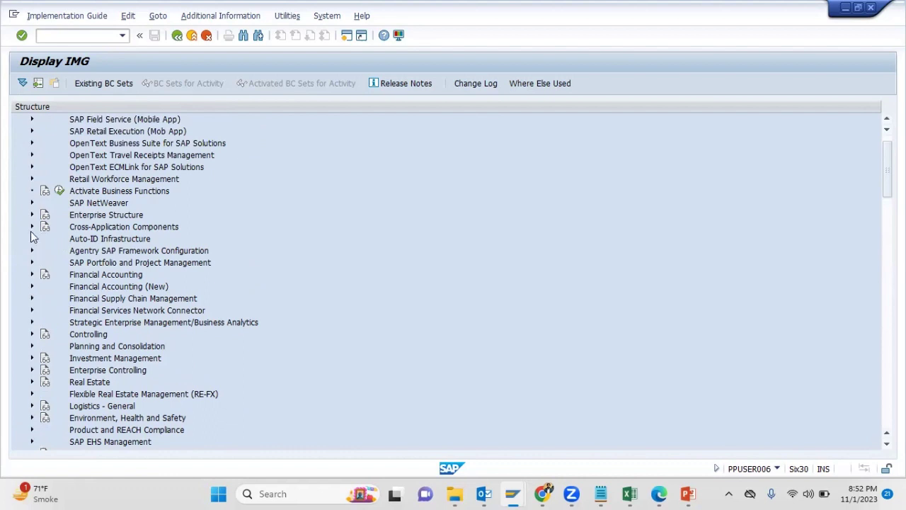
click(31, 214)
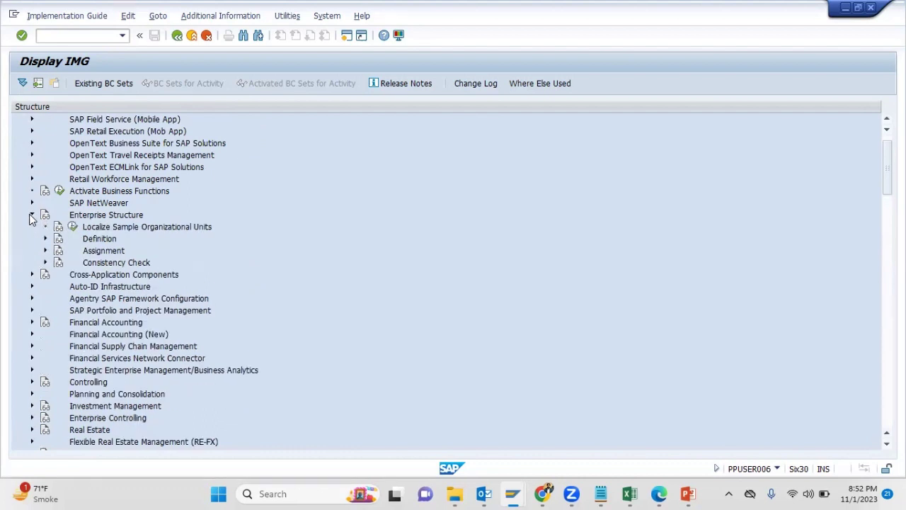
click(45, 240)
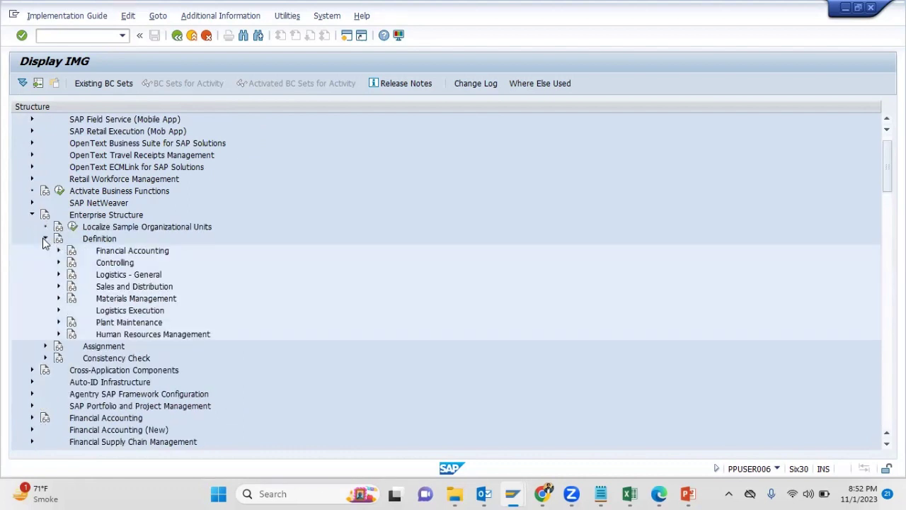
click(46, 238)
click(31, 215)
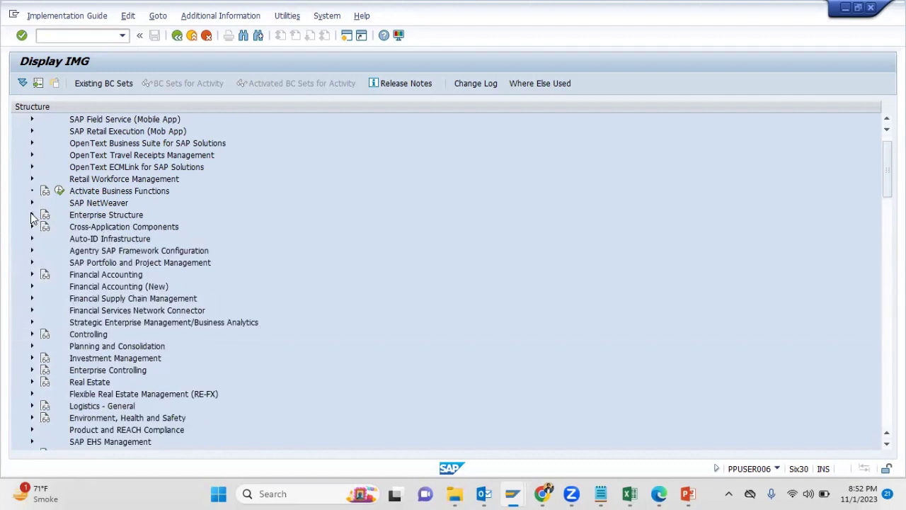
Step: Under Financial Accounting (New), expand Accounts Receivable and Accounts Payable, Vendor Accounts and Master Data down to the activities in Preparations for Creating Vendor Master Data
click(31, 286)
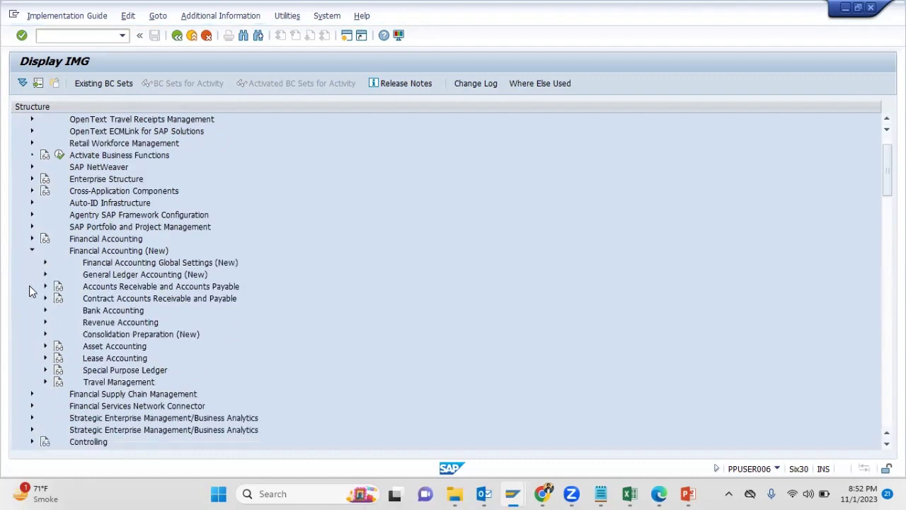
scroll(29, 285, down, 1)
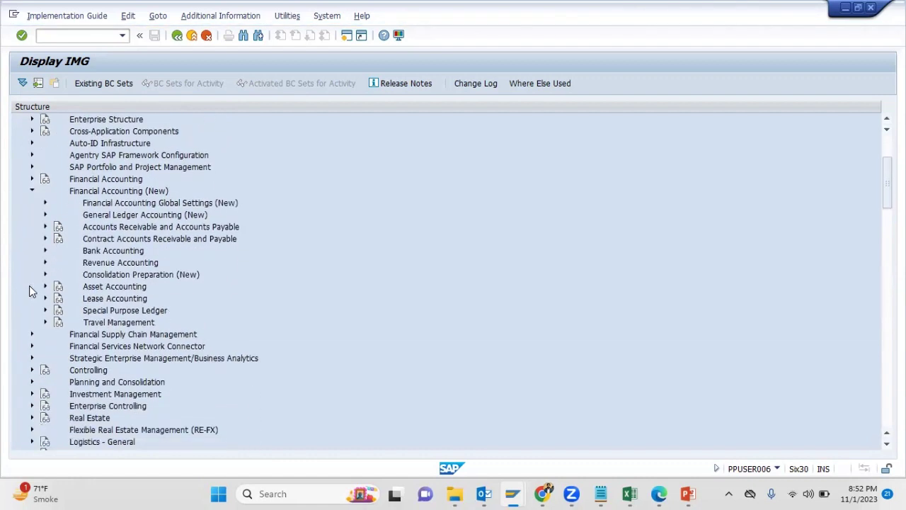
click(45, 227)
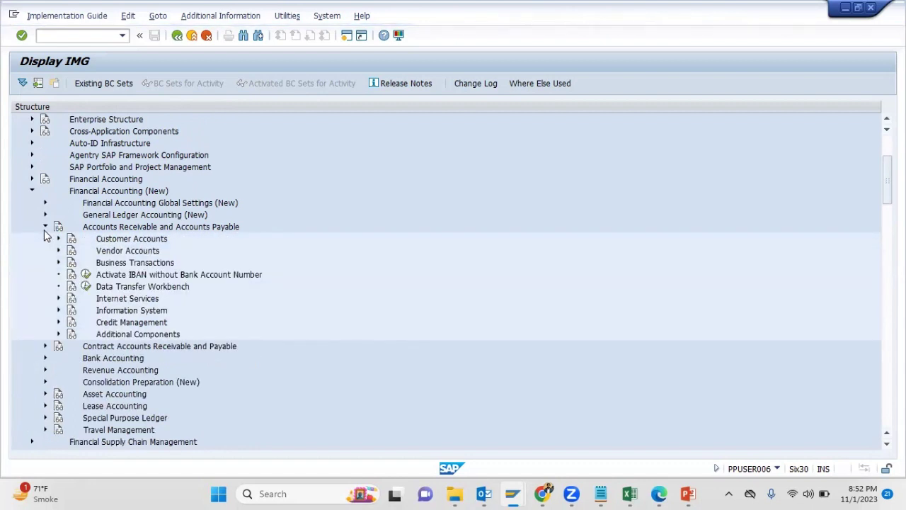
click(59, 250)
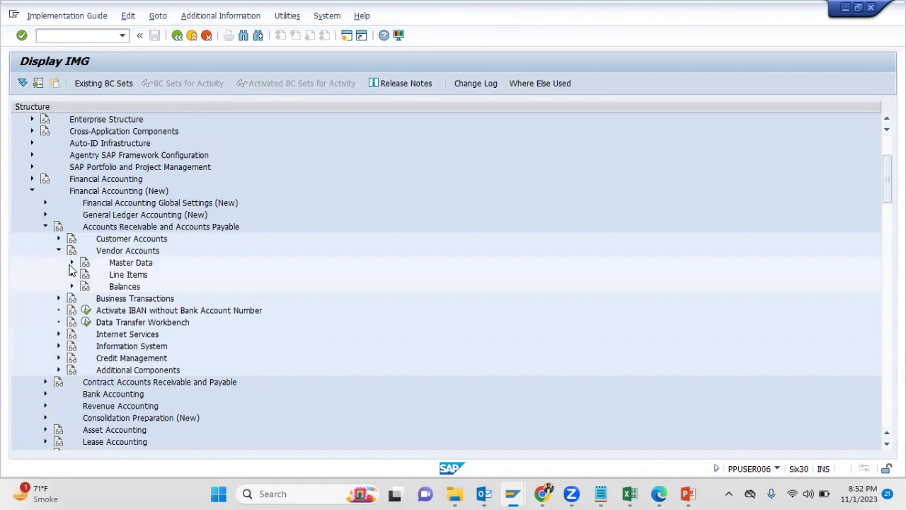
click(71, 263)
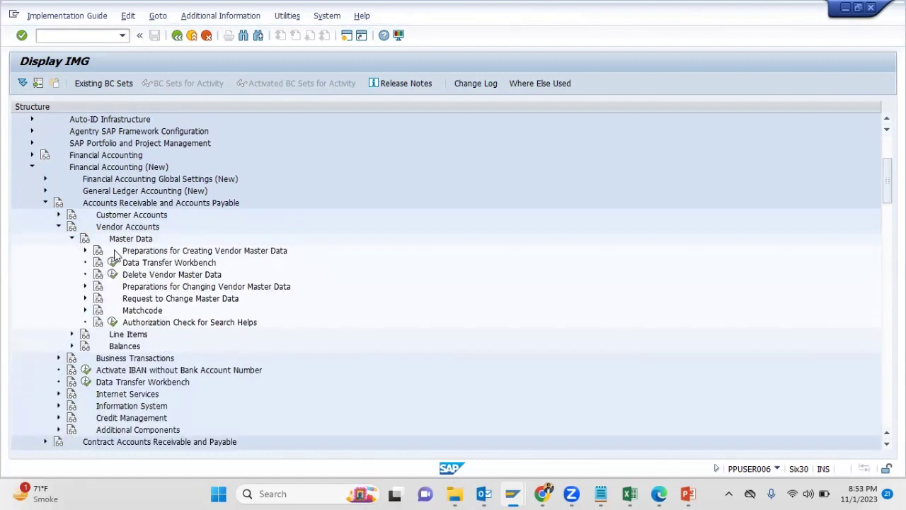
click(85, 251)
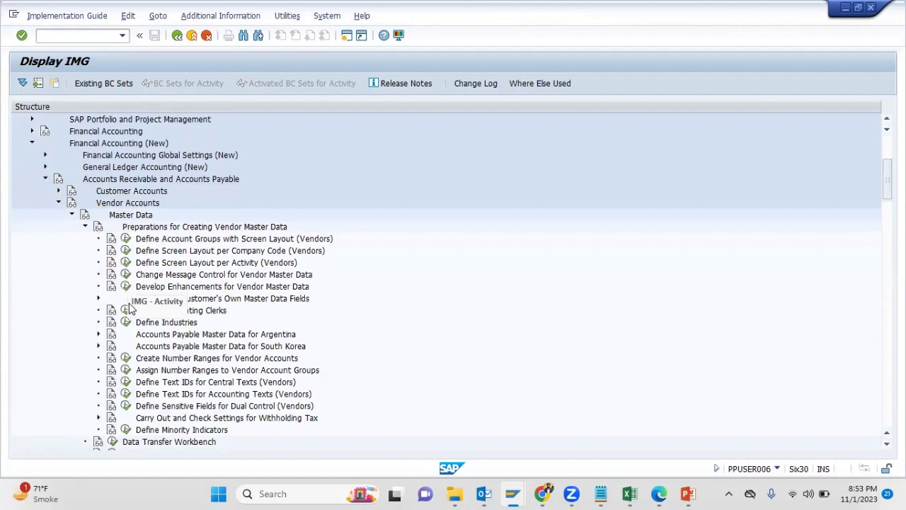
scroll(130, 354, down, 2)
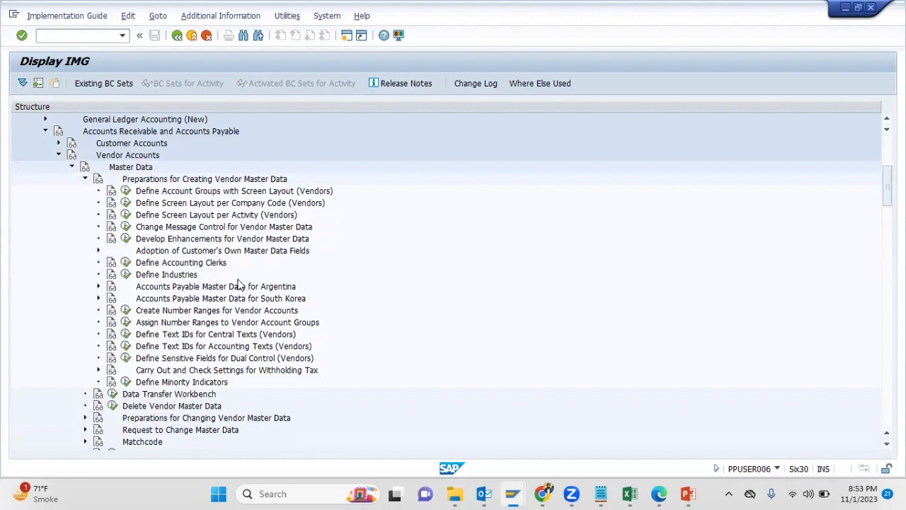
Step: Open a new session, start transaction XK01, and try to create a vendor for company code 4001 with account group 0001
click(345, 36)
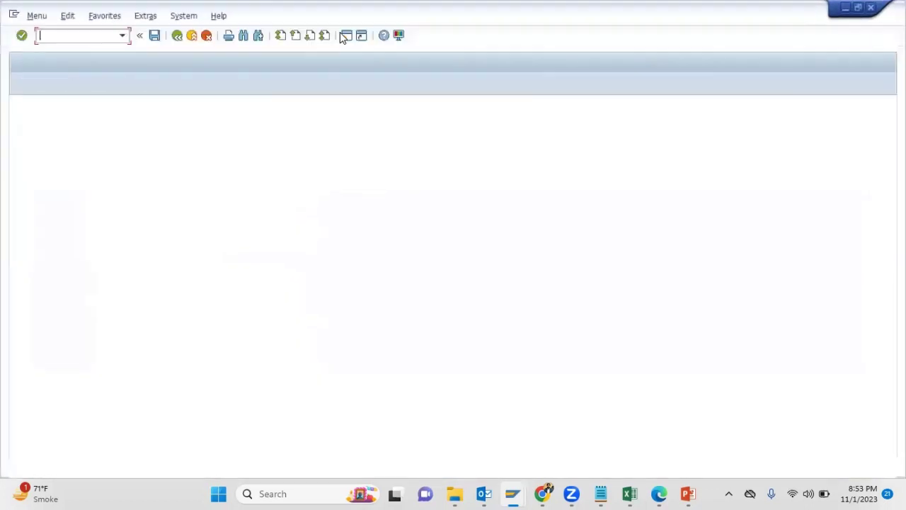
text(XK01)
key(Return)
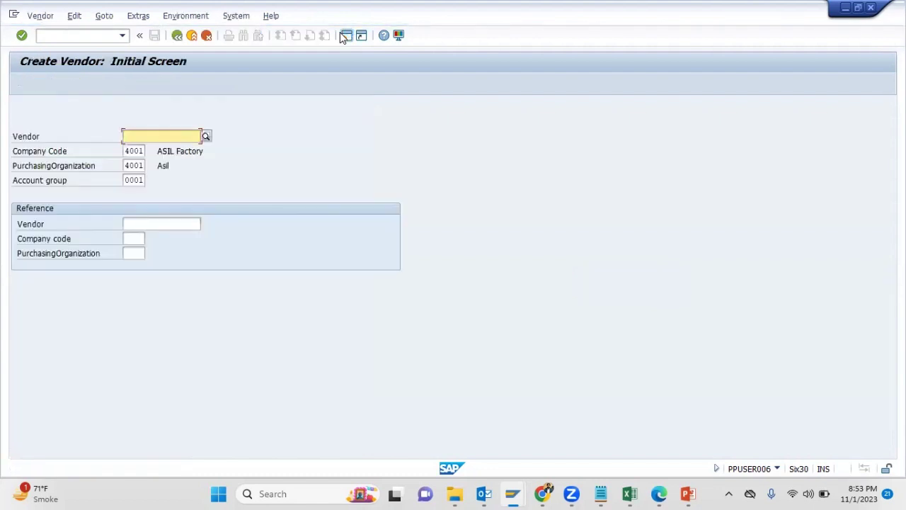
key(Return)
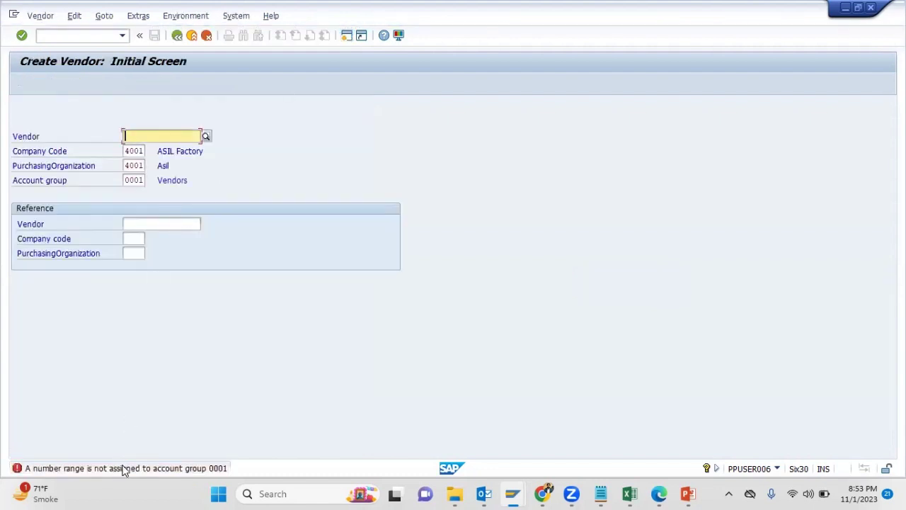
Step: Open the error message's details and follow its Customizing link to the Assign Number Ranges to Vendor Account Groups activity
double_click(124, 468)
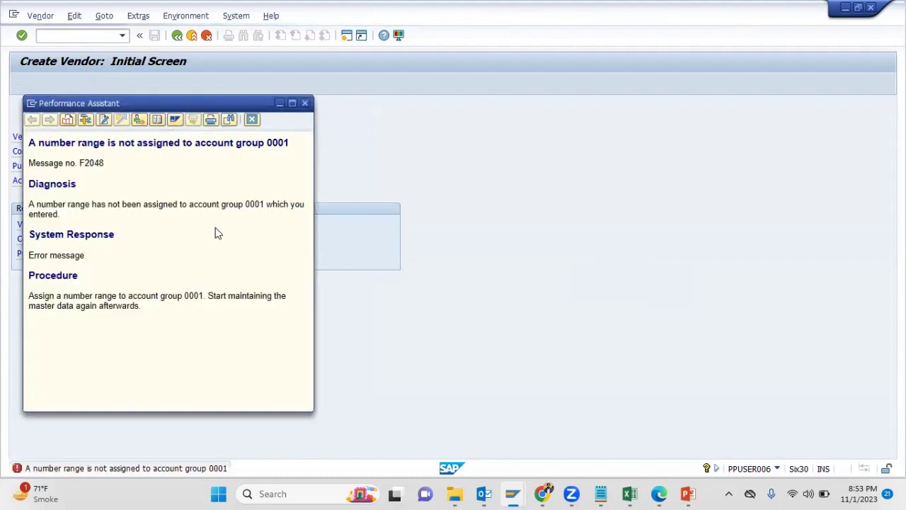
click(324, 167)
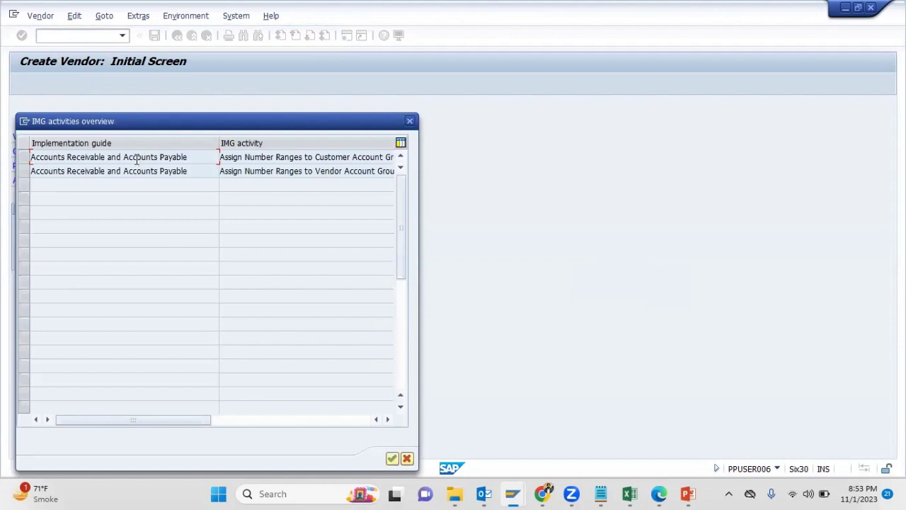
double_click(140, 173)
double_click(142, 171)
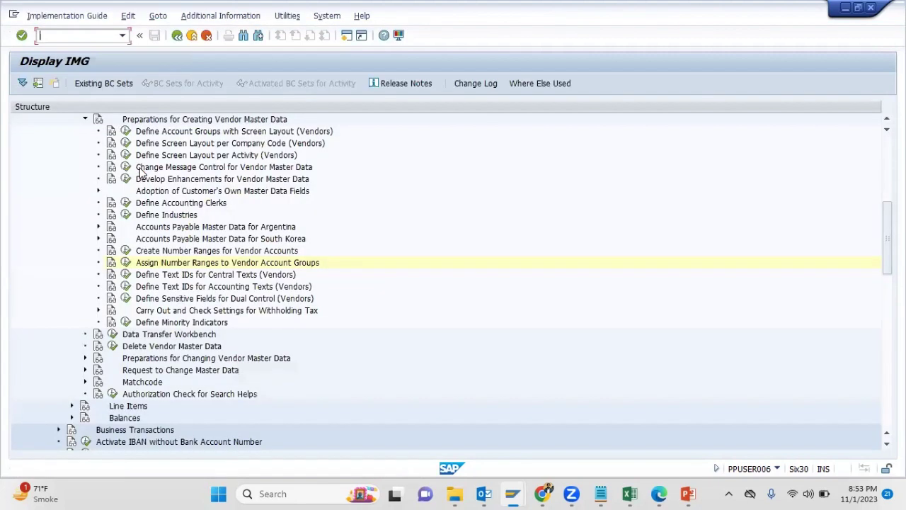
click(126, 263)
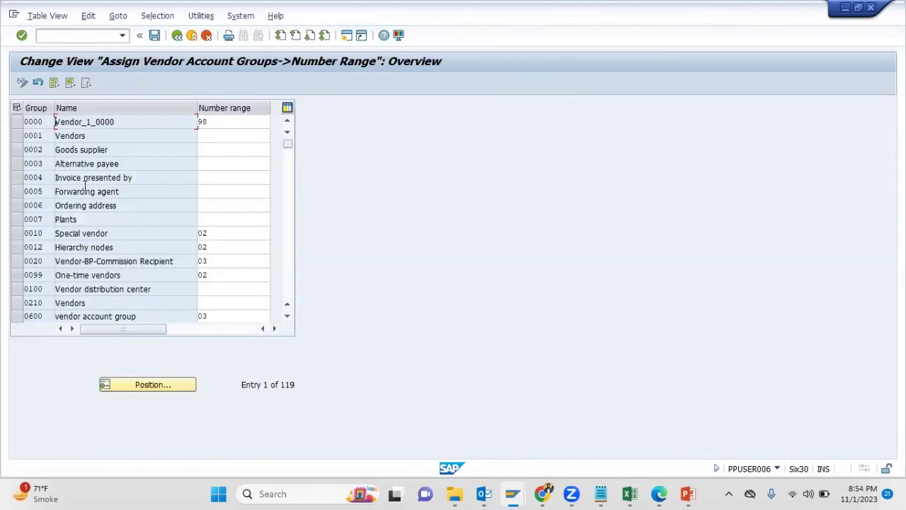
Step: Assign number range 02 to vendor account group 0001 and save the change to the proposed customizing request
click(206, 149)
click(207, 136)
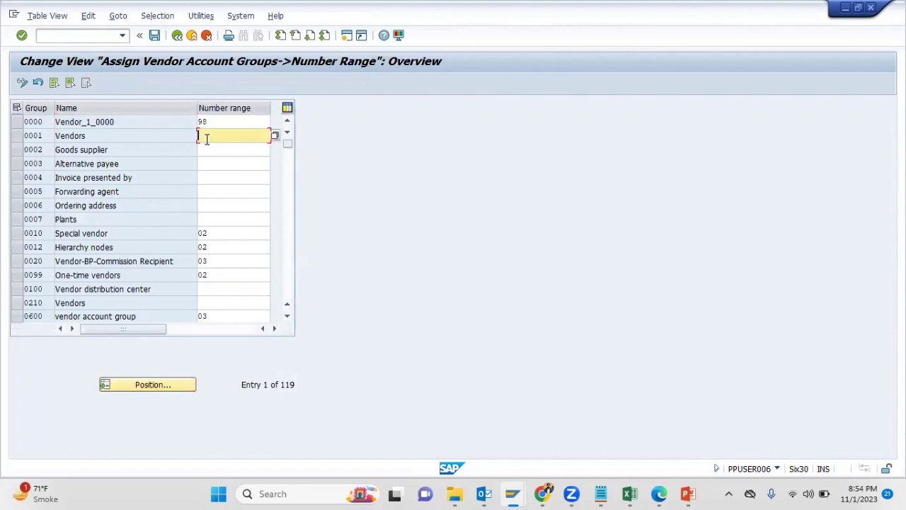
text(02)
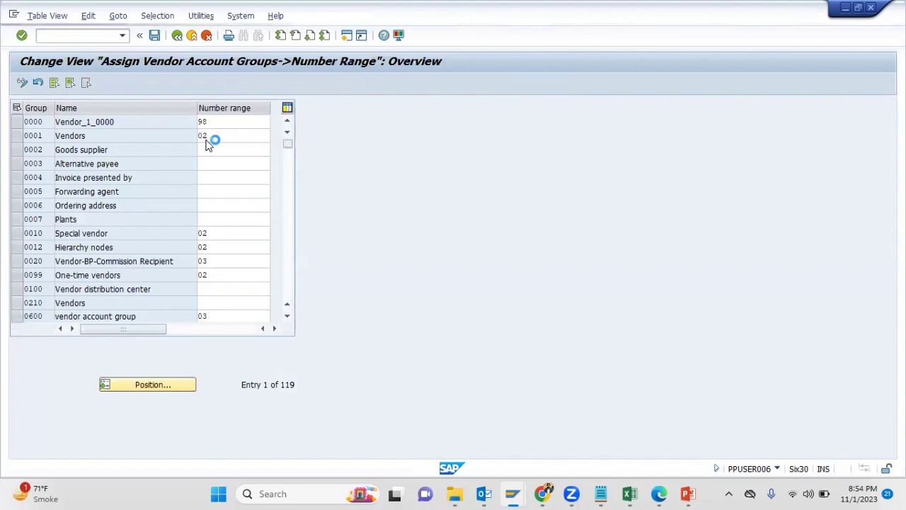
click(155, 35)
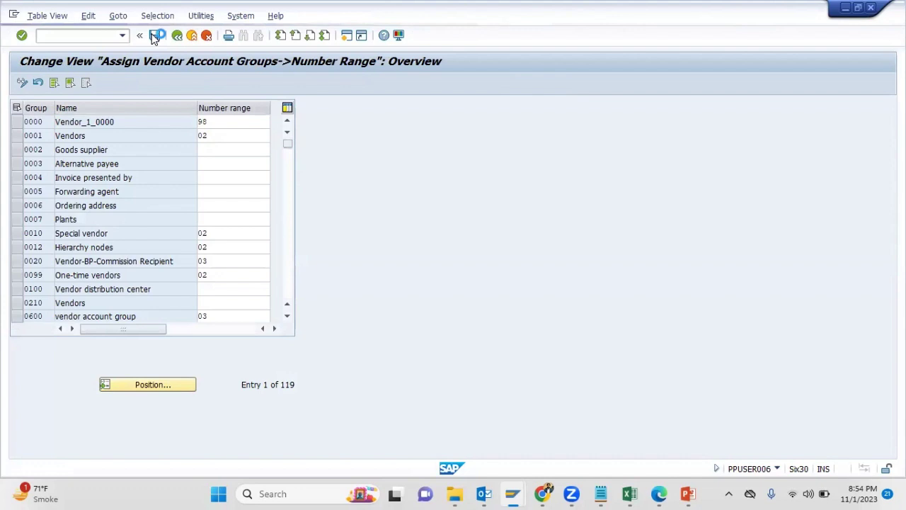
click(190, 41)
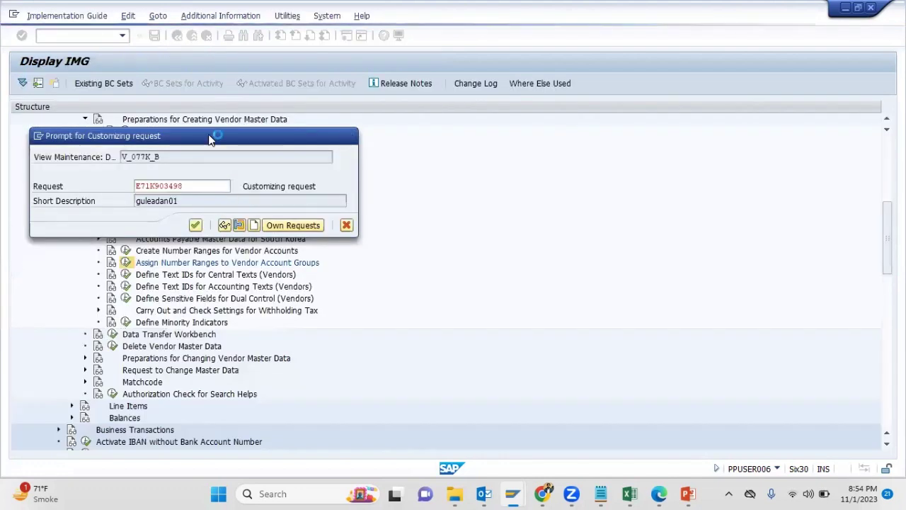
key(Return)
Step: Return from the number range assignment to the Create Vendor initial screen, closing the IMG activities overview and the message help
mouse_move(511, 493)
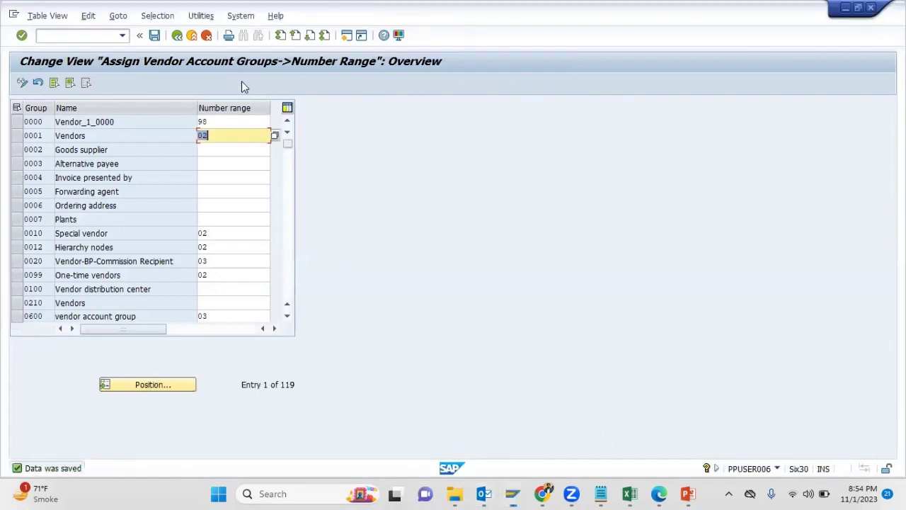
click(205, 37)
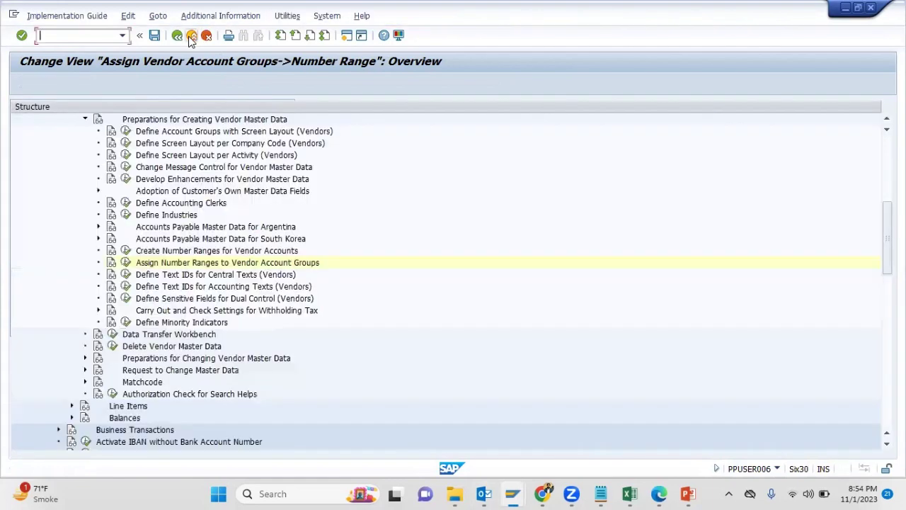
click(189, 39)
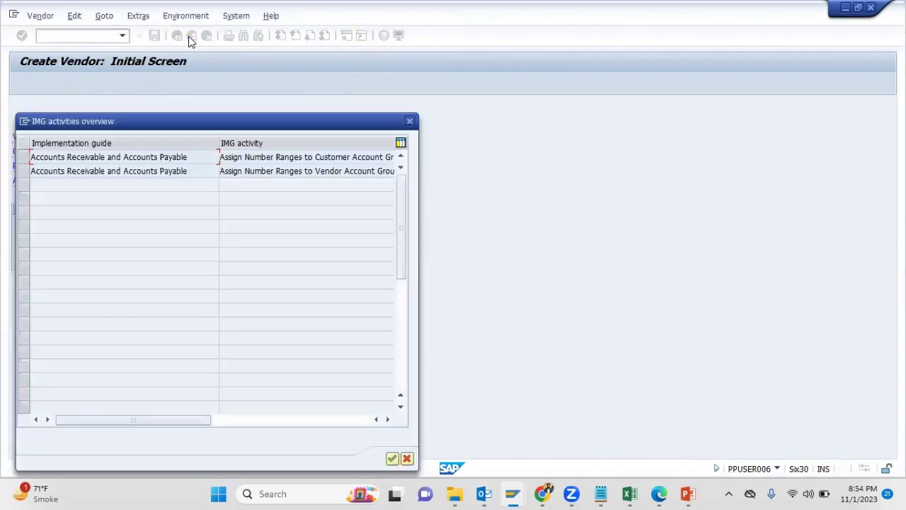
key(Return)
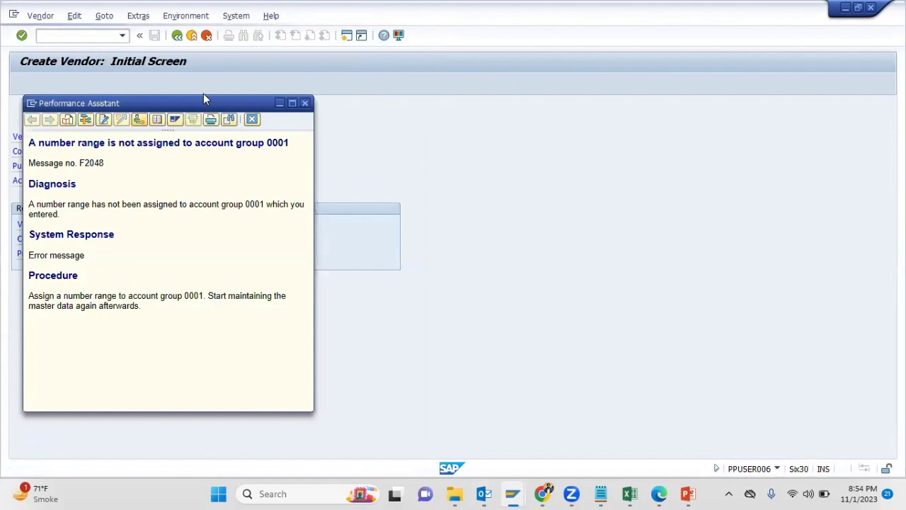
click(251, 84)
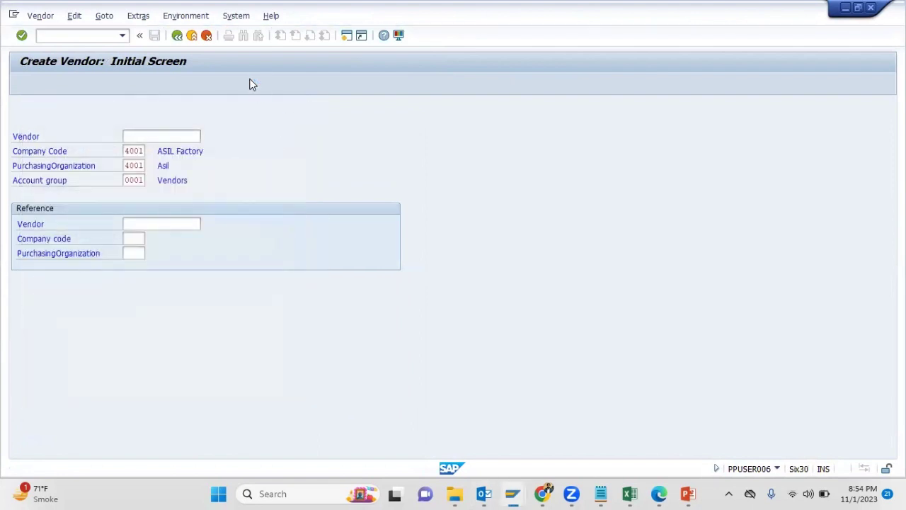
Step: Restart transaction XK01 and continue to the vendor address screen with company code 4001, purchasing organization 4001 and account group 0001
click(197, 37)
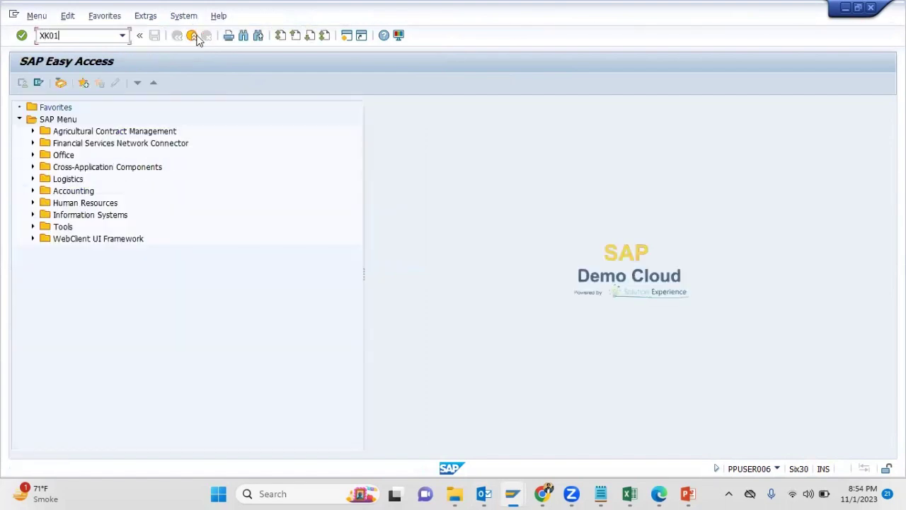
key(Return)
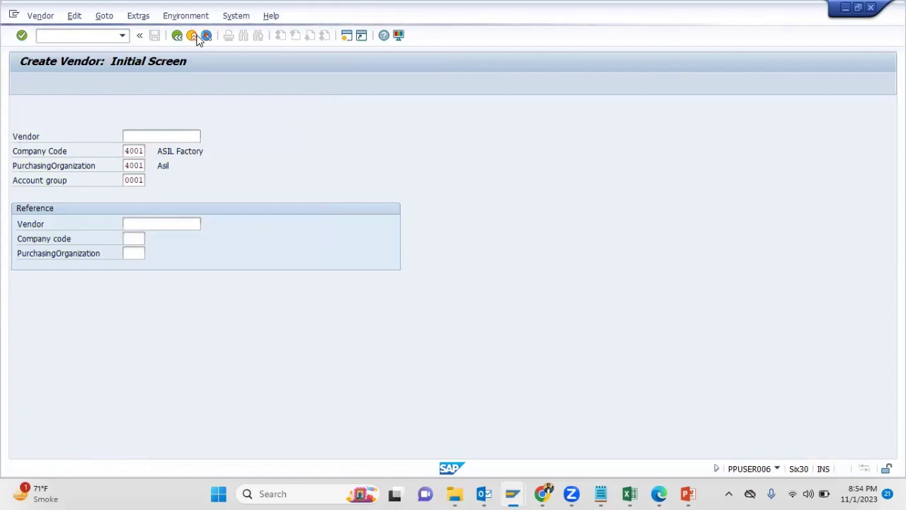
key(Return)
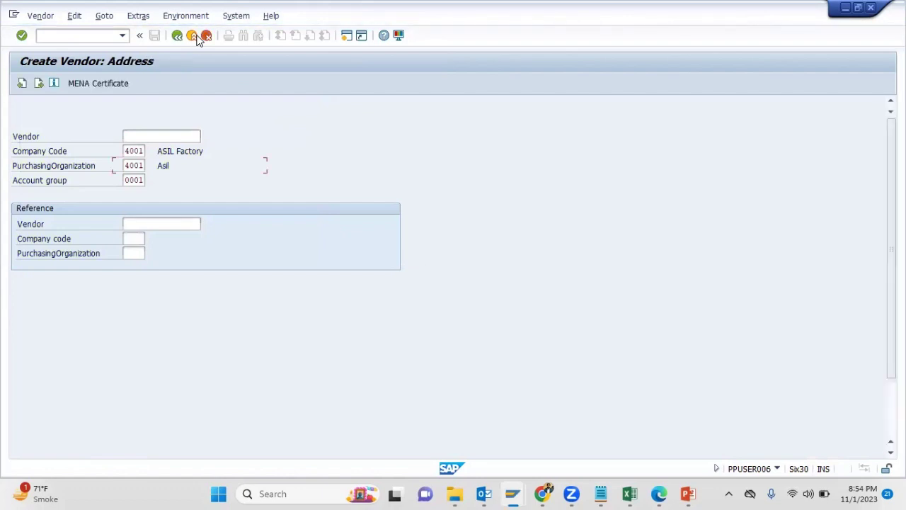
Step: Fill in the vendor address with title Company, name ABC, search term TEST and country PK
key(F4)
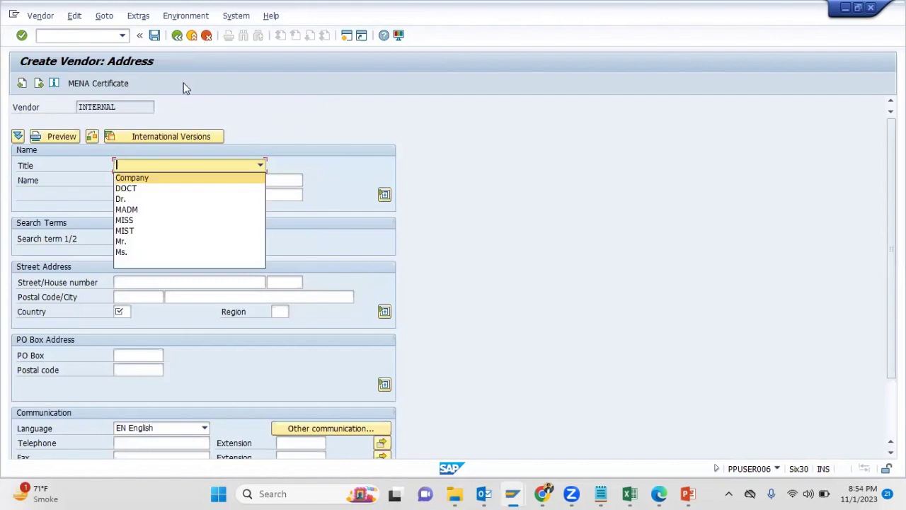
click(159, 178)
click(161, 180)
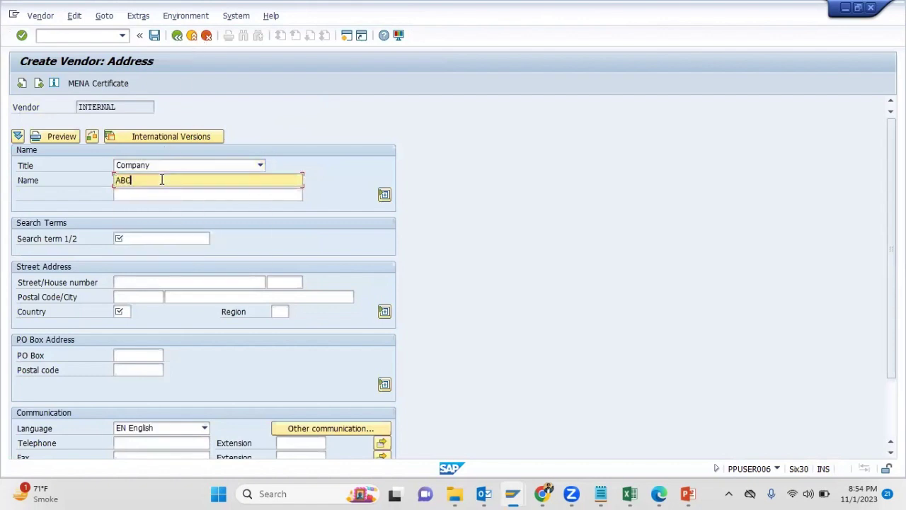
key(Return)
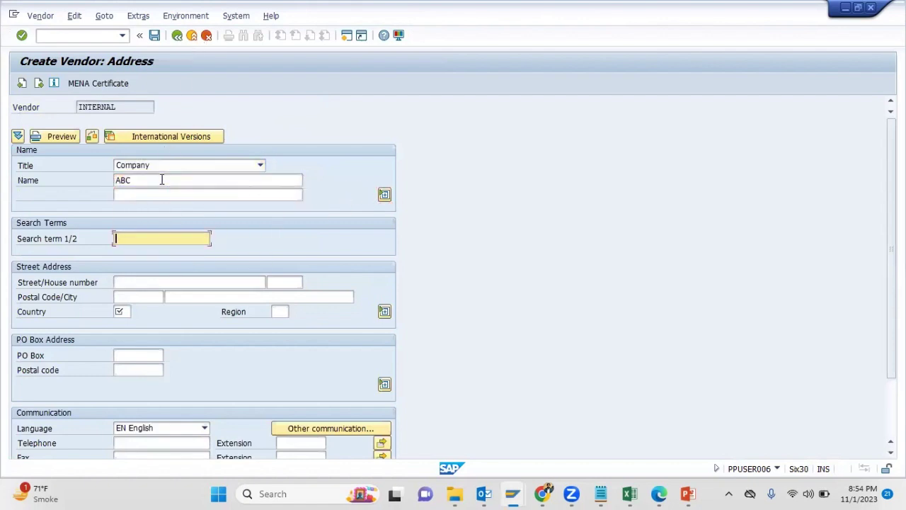
text(TEST)
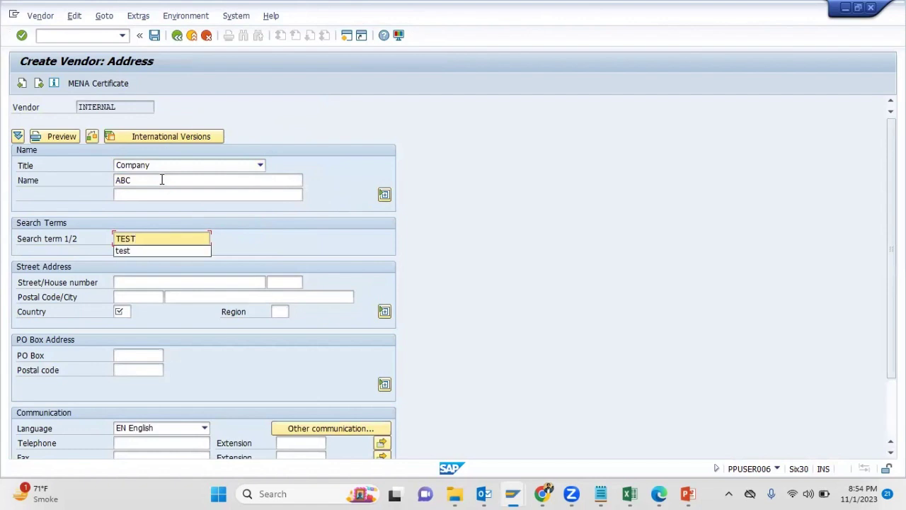
key(Tab)
key(Tab)
key(Tab)
key(Tab)
key(Tab)
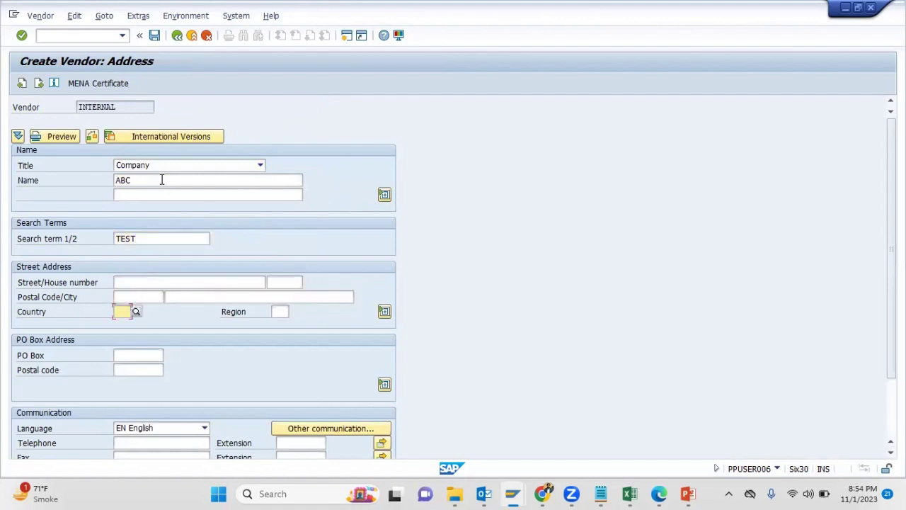
text(PK)
key(Return)
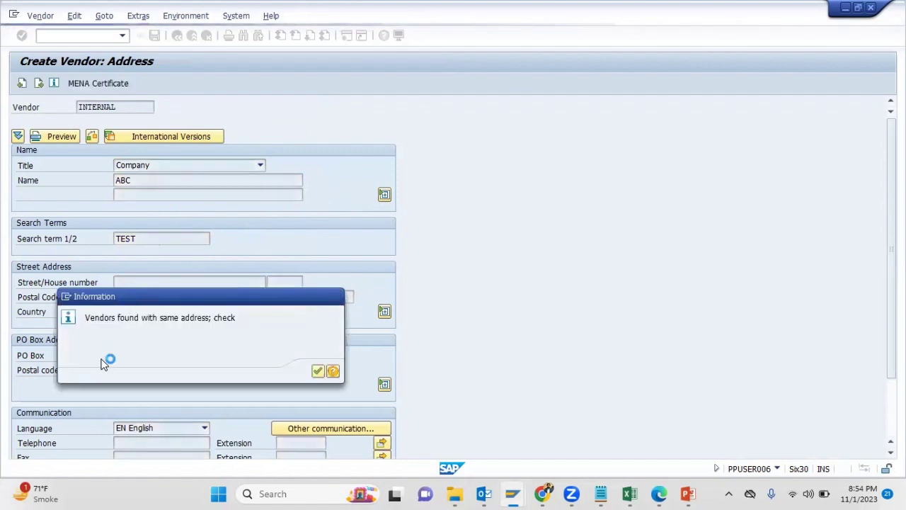
Step: Close the duplicate vendors list, change the vendor's name to ABC TEST and continue to the accounting information screen
key(Return)
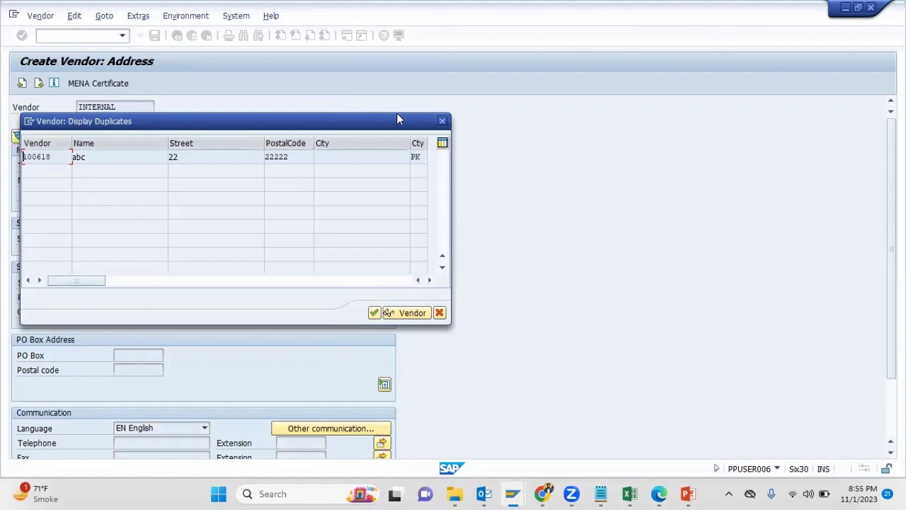
click(441, 124)
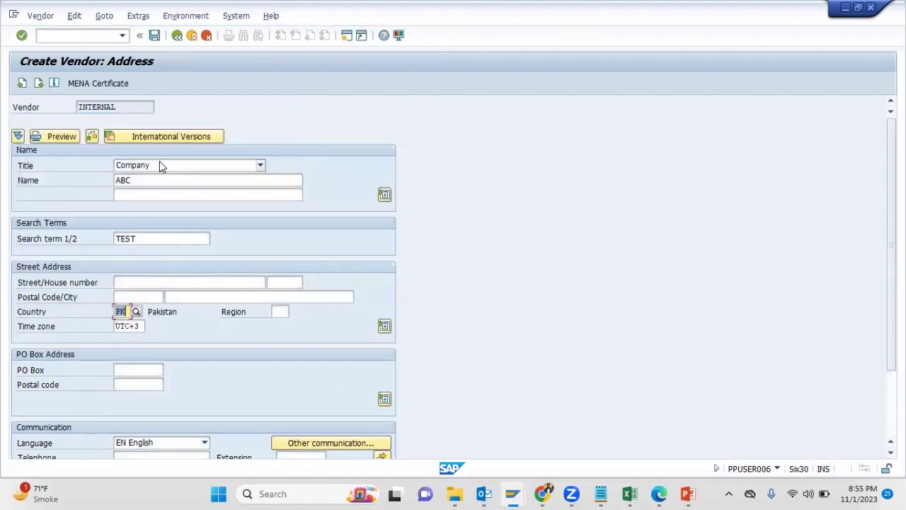
click(159, 182)
text(TEST)
key(Return)
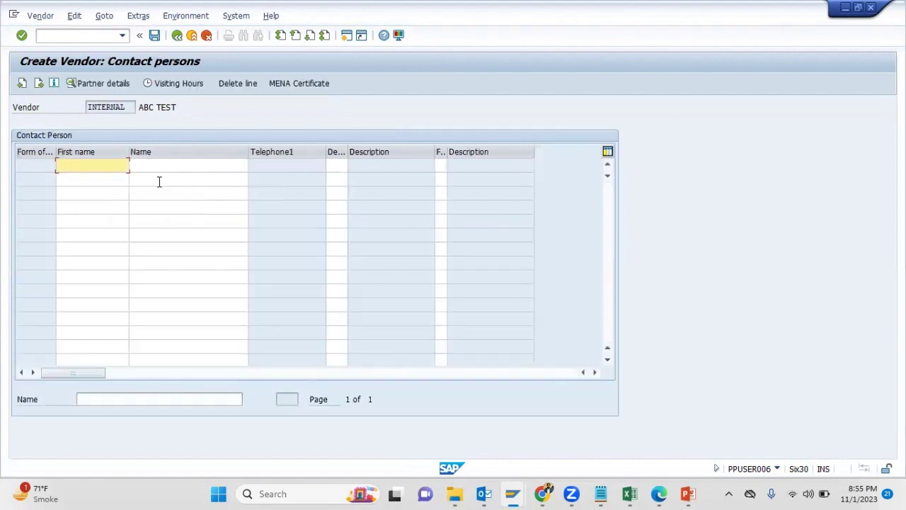
key(Return)
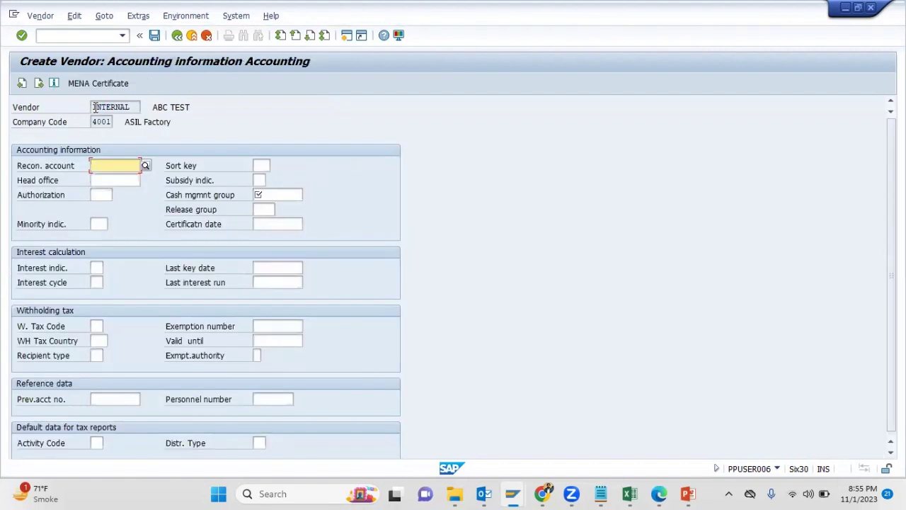
Step: Set the vendor's cash management group to A1 for domestic payments
click(273, 195)
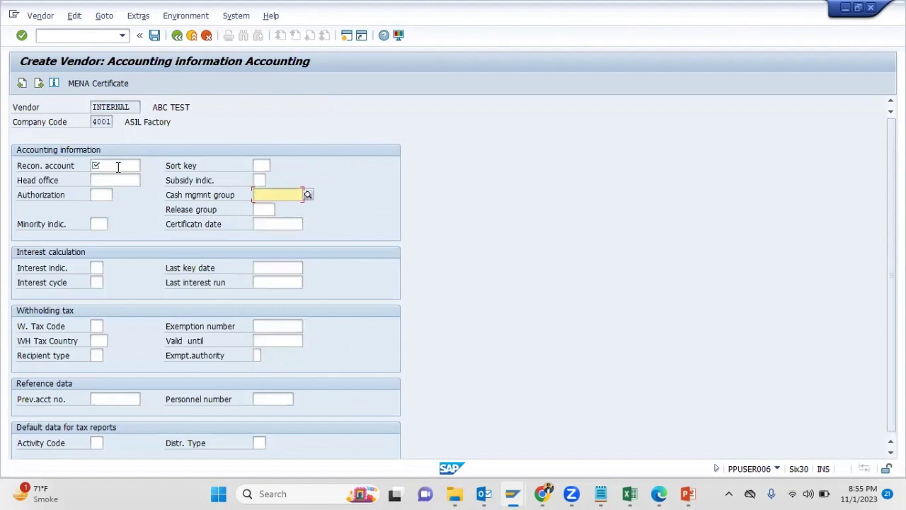
click(310, 194)
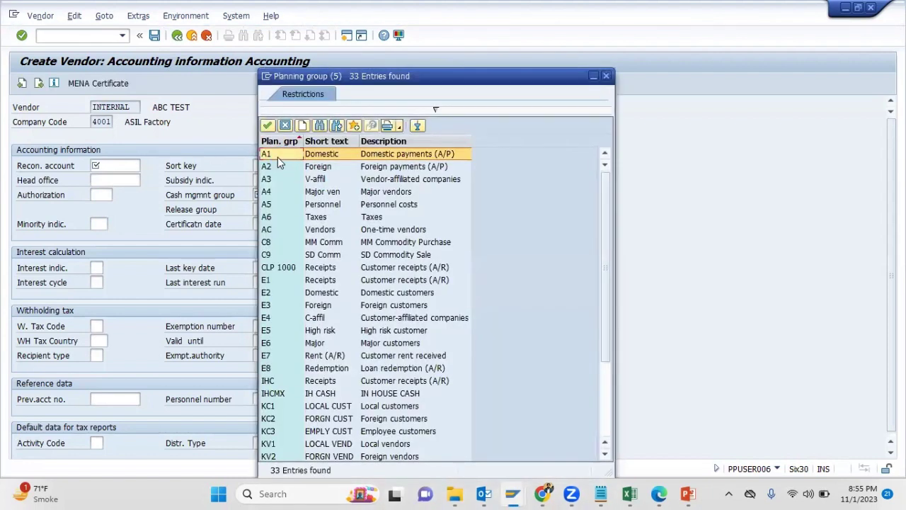
double_click(274, 155)
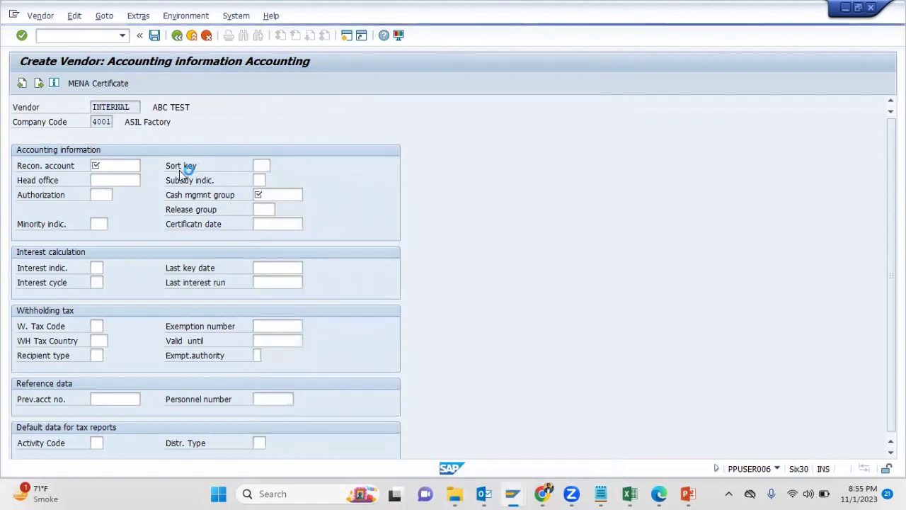
key(Return)
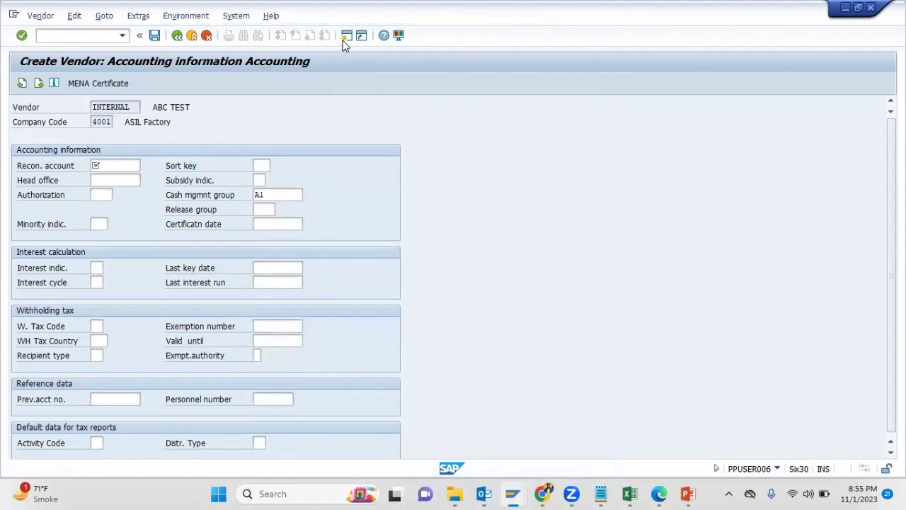
click(345, 37)
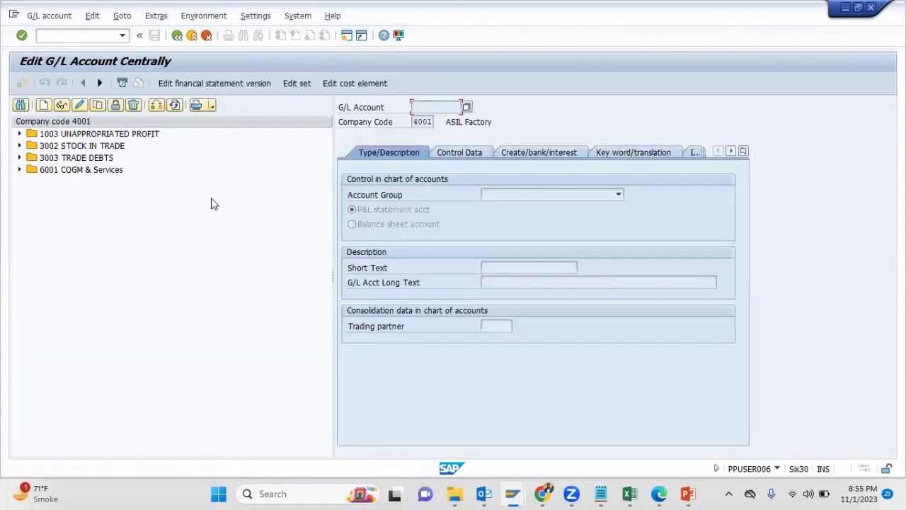
click(45, 105)
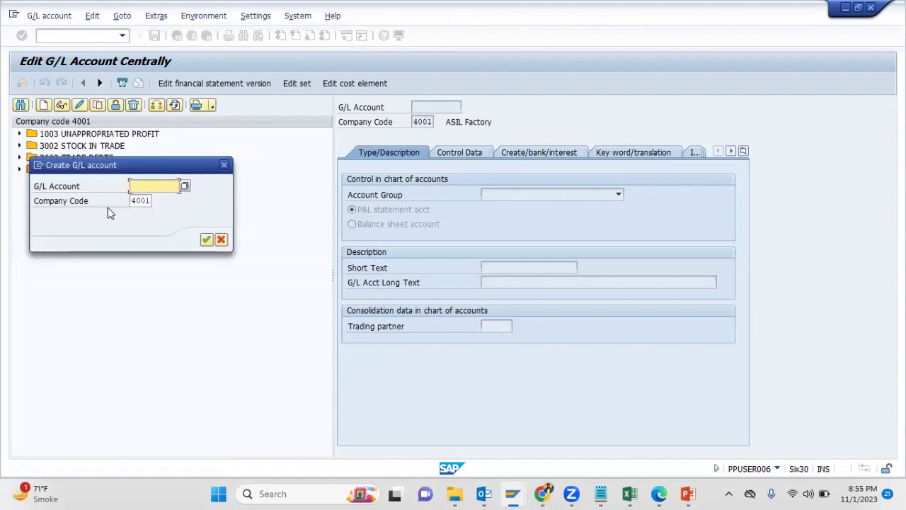
text(2001010000)
key(Return)
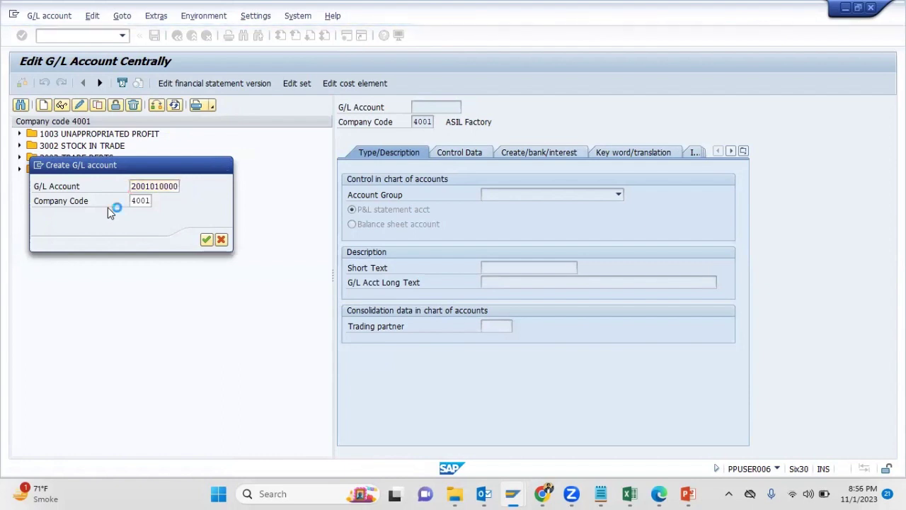
Step: Assign account group 2001 TRADE & OTHERS CREDITORS to the new G/L account and enter the short text RECONCILATION STOCK
click(518, 192)
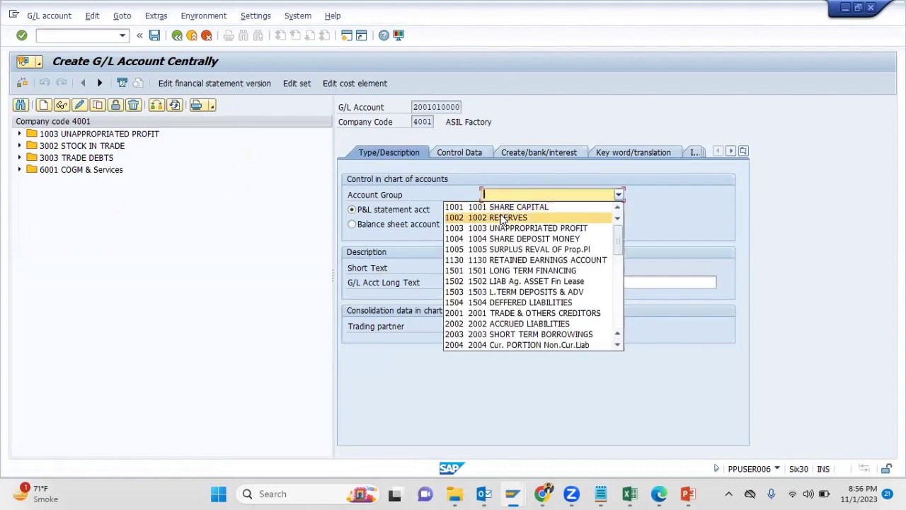
scroll(489, 253, down, 3)
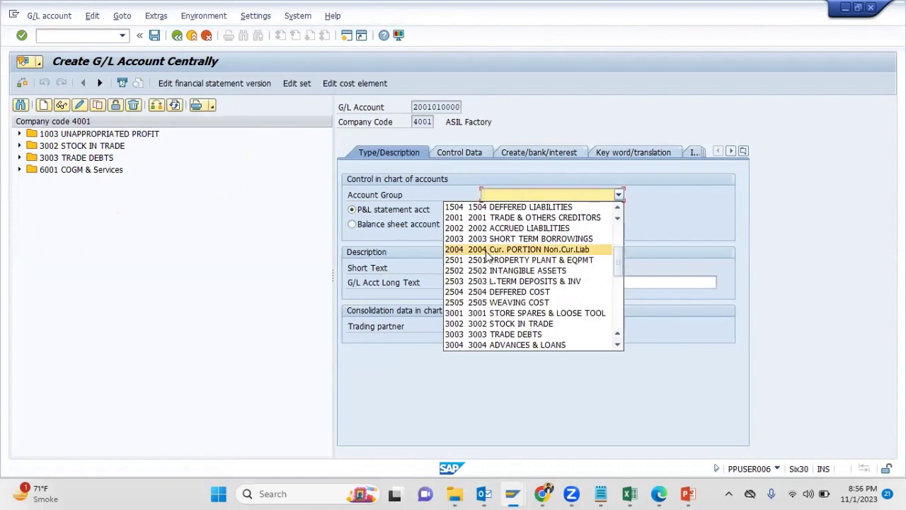
click(473, 219)
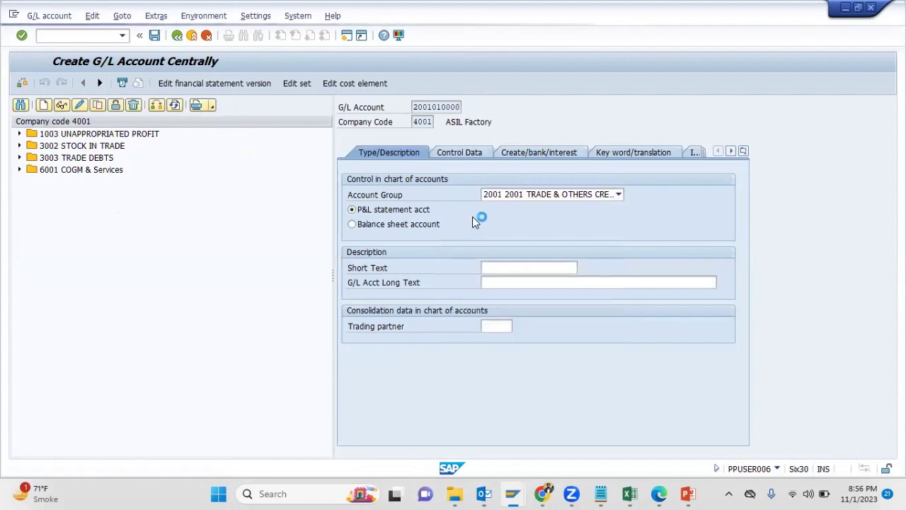
click(508, 265)
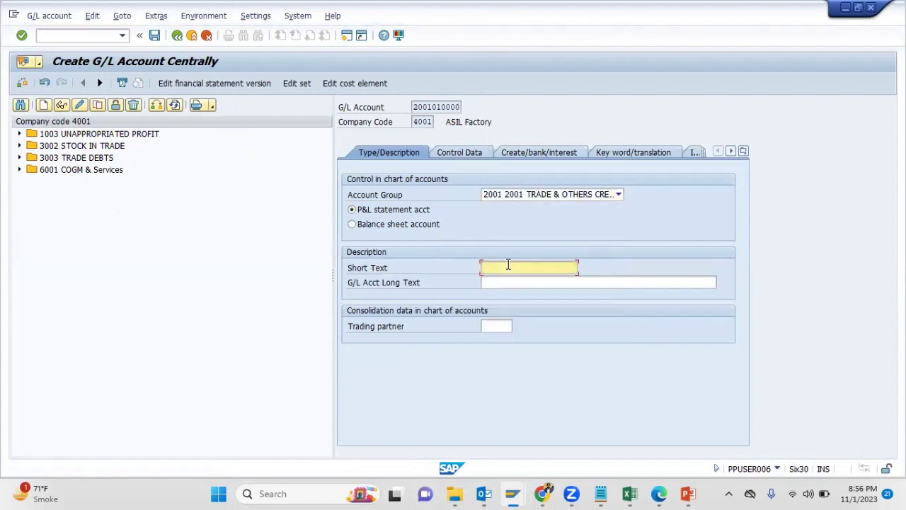
text(RECON)
key(BackSpace)
text(ECON)
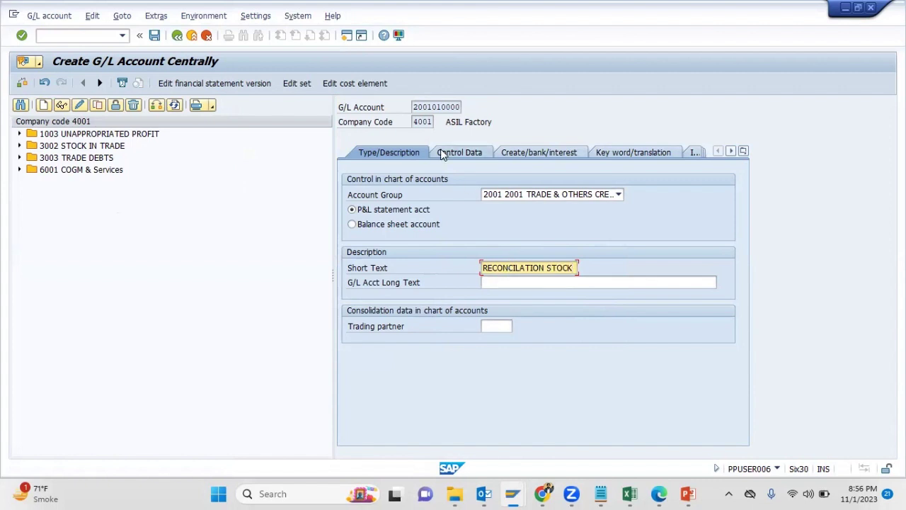
key(Return)
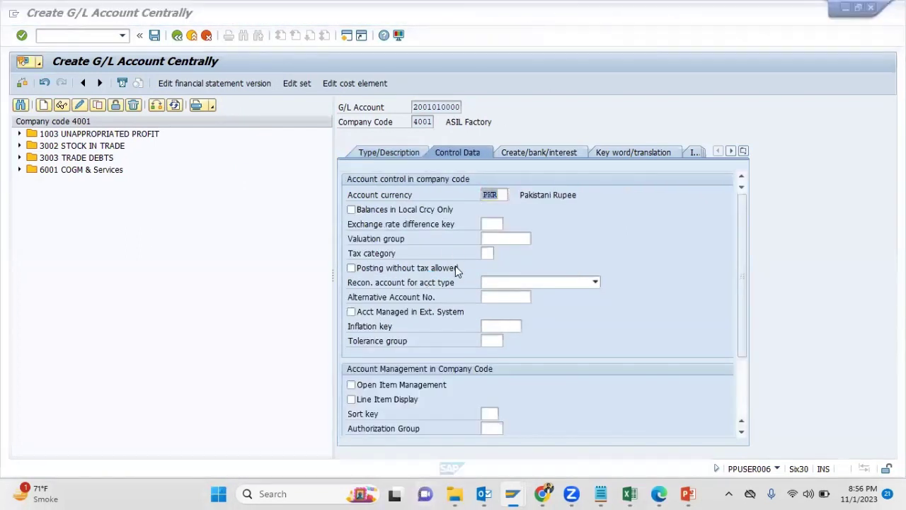
Step: Look through the possible trading partners without choosing one, and inspect the account's document creation, bank and interest settings
click(236, 174)
click(205, 63)
click(519, 282)
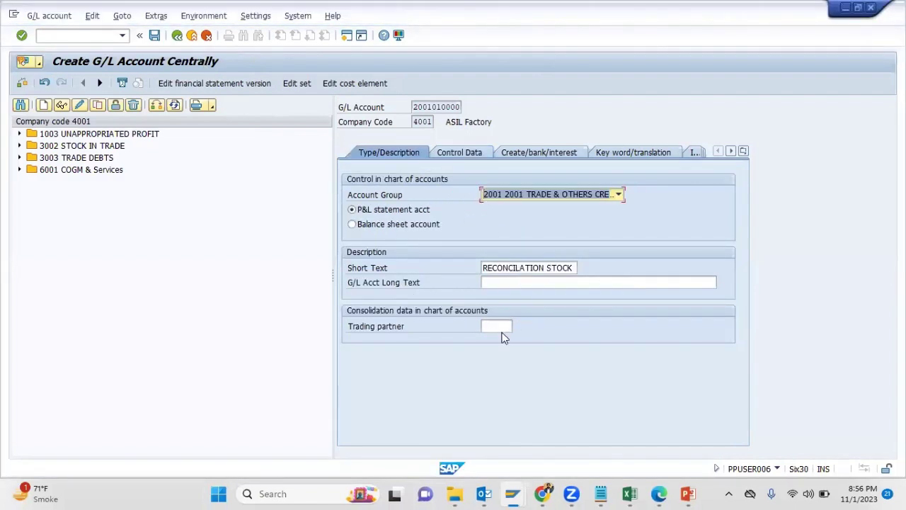
click(492, 323)
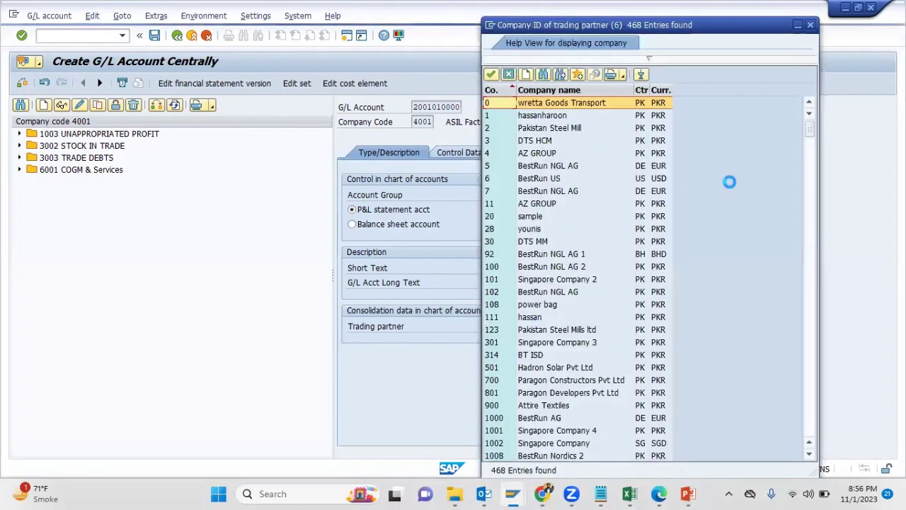
key(Return)
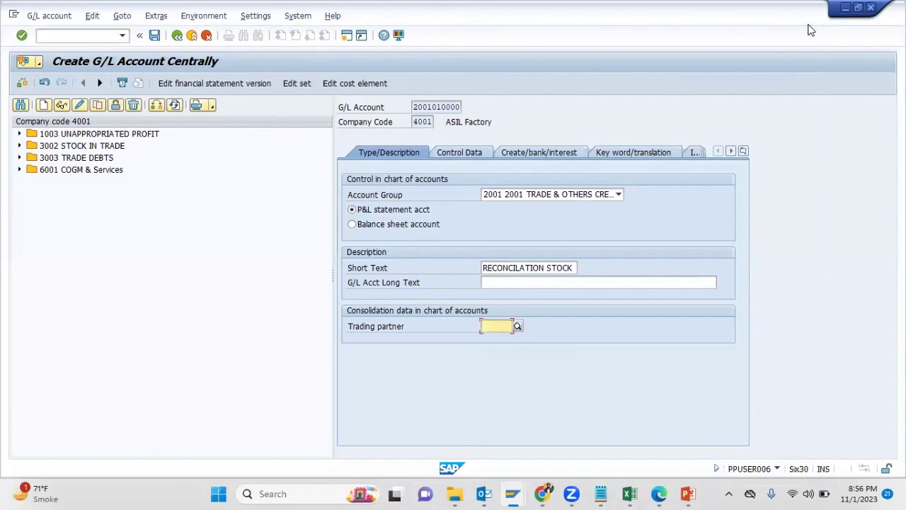
key(Return)
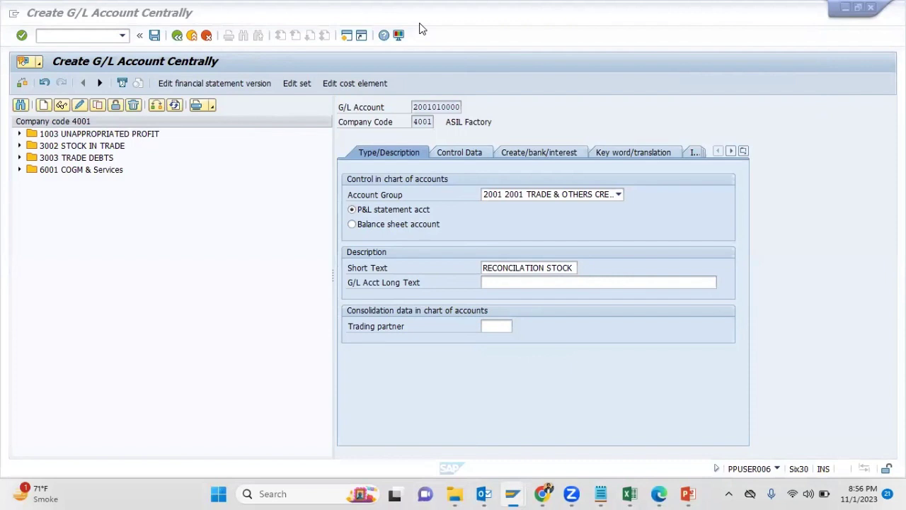
click(453, 153)
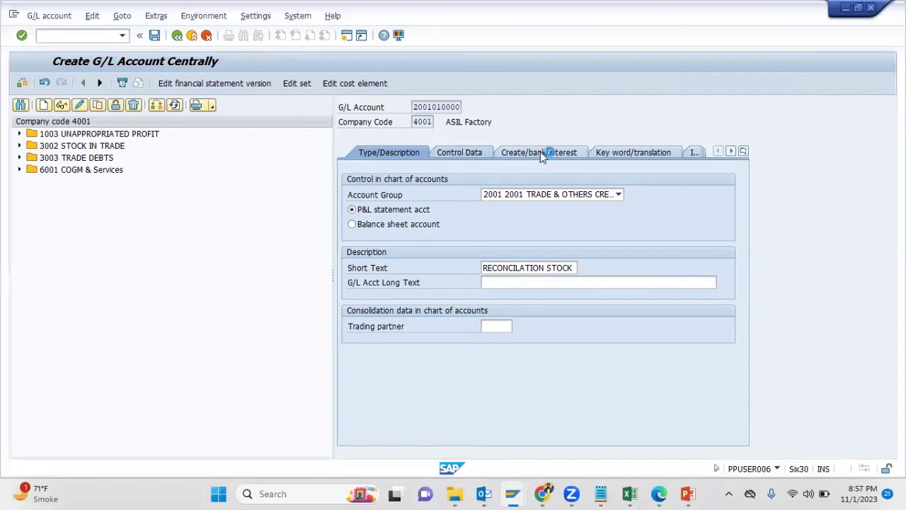
click(540, 152)
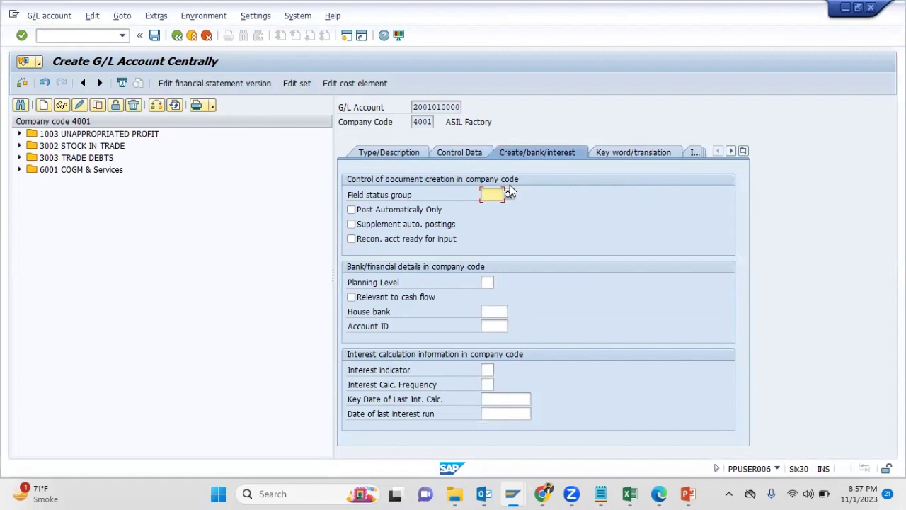
Step: Make the G/L account a reconciliation account for account type K Vendors
click(461, 154)
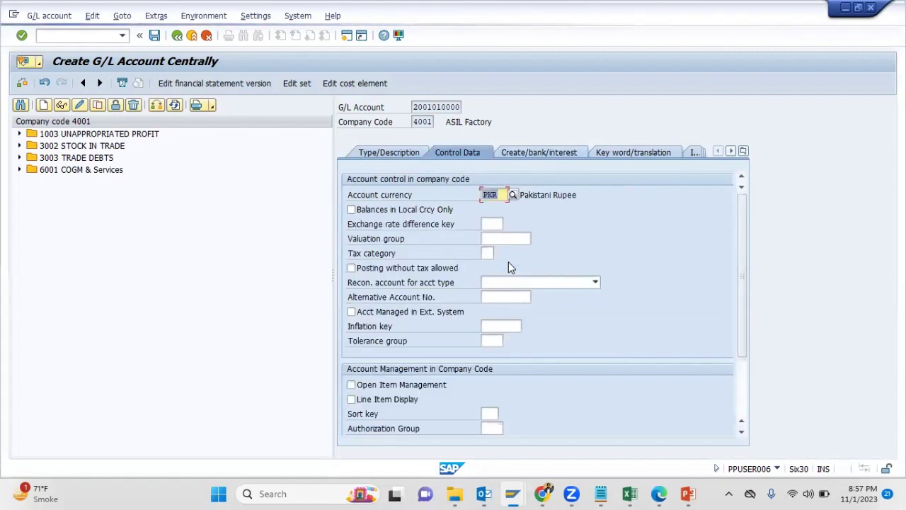
click(509, 282)
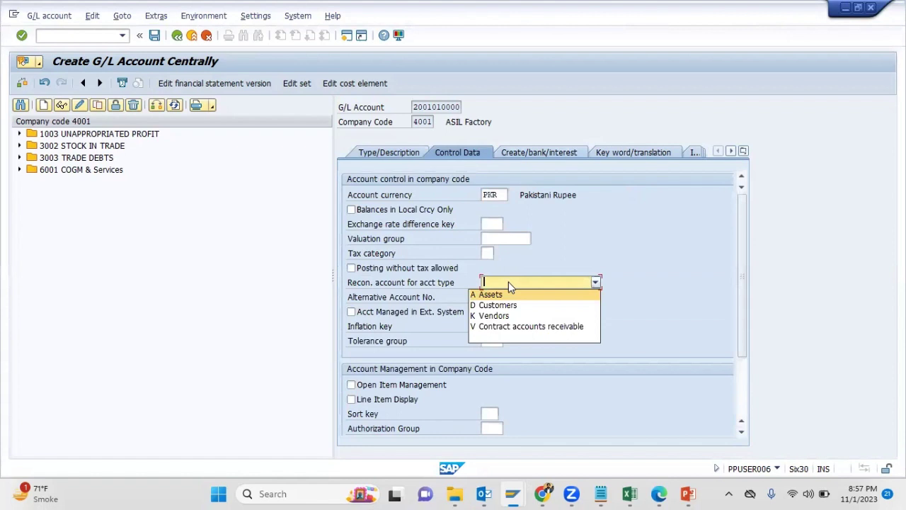
click(494, 316)
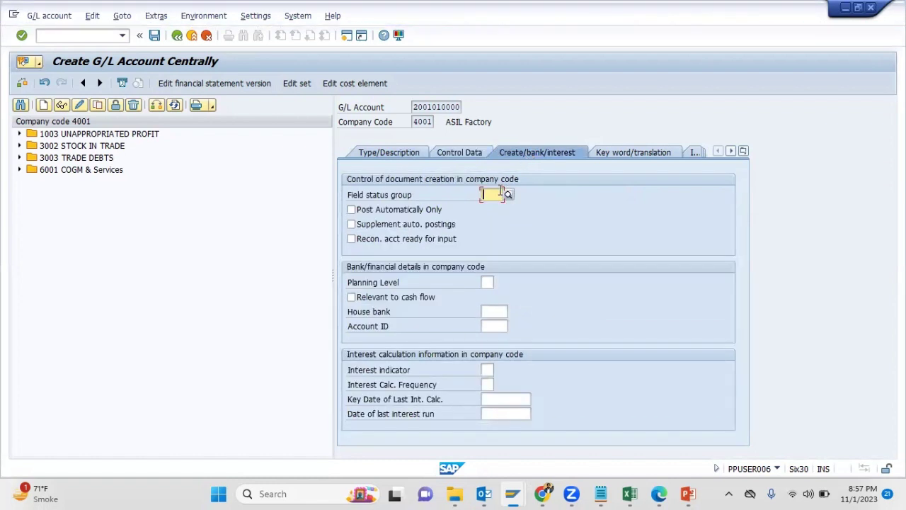
Step: Set the field status group to G006 with Post Automatically Only enabled, and try to save the G/L account
click(502, 193)
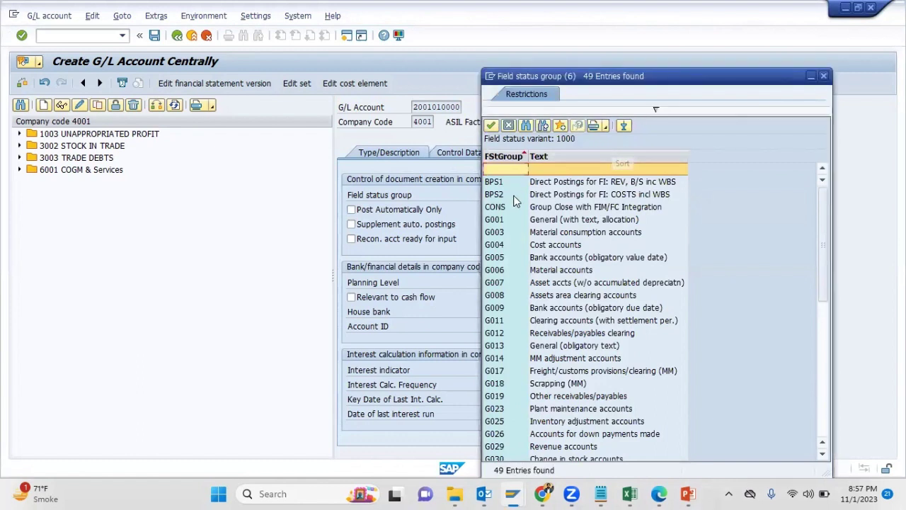
double_click(499, 272)
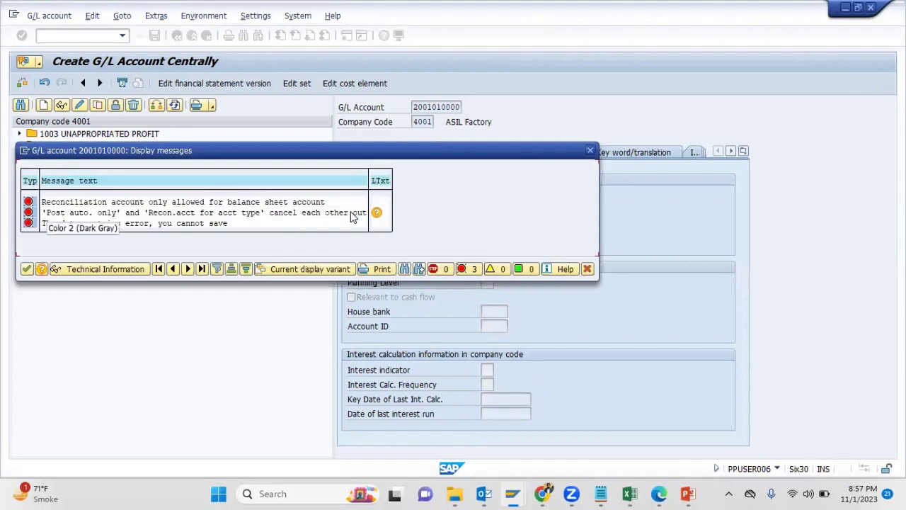
key(Return)
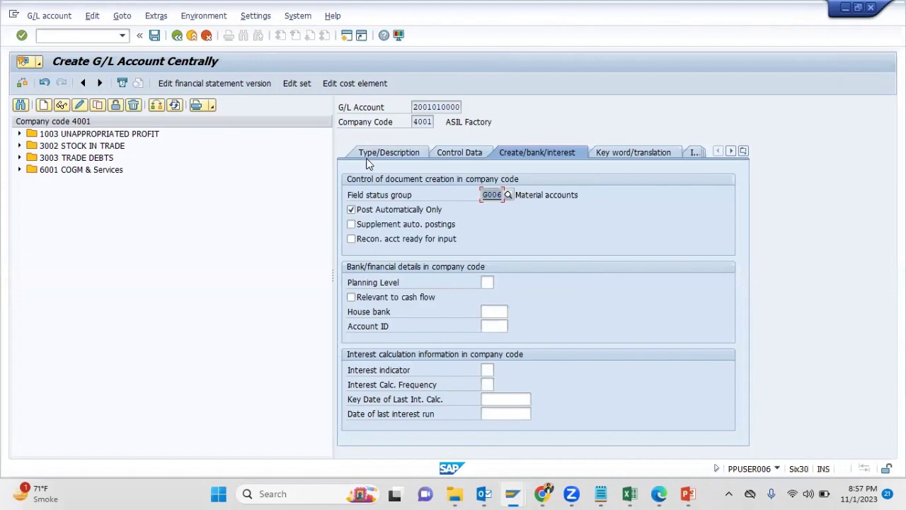
Step: Turn off Post Automatically Only for the balance sheet reconciliation account RECONCILATION STOCK and save the G/L account
click(363, 224)
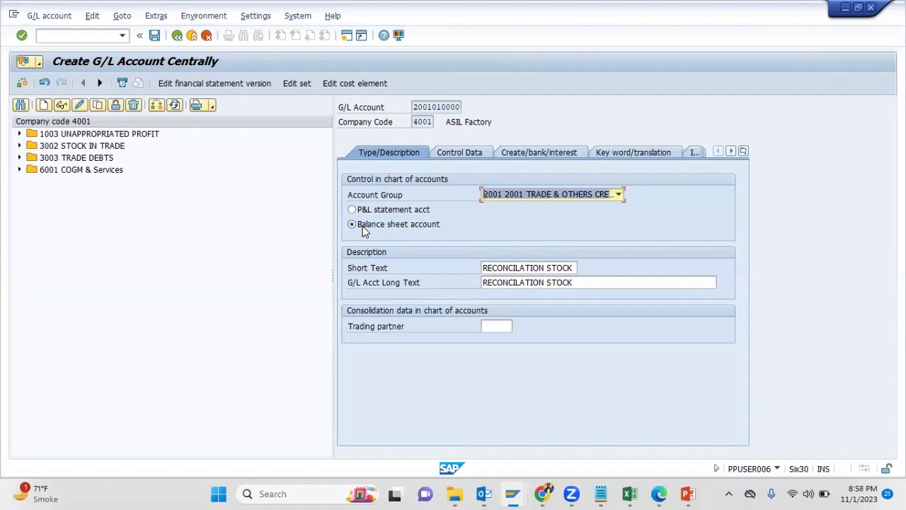
click(362, 226)
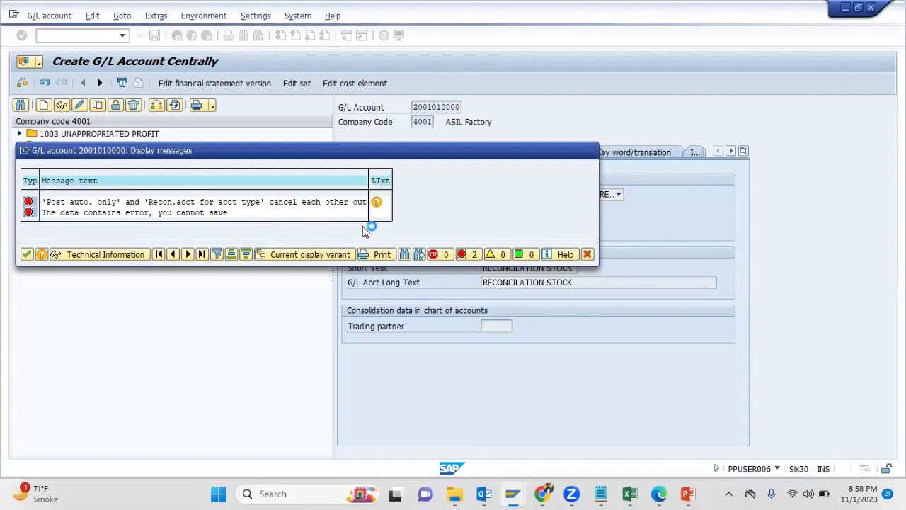
key(Return)
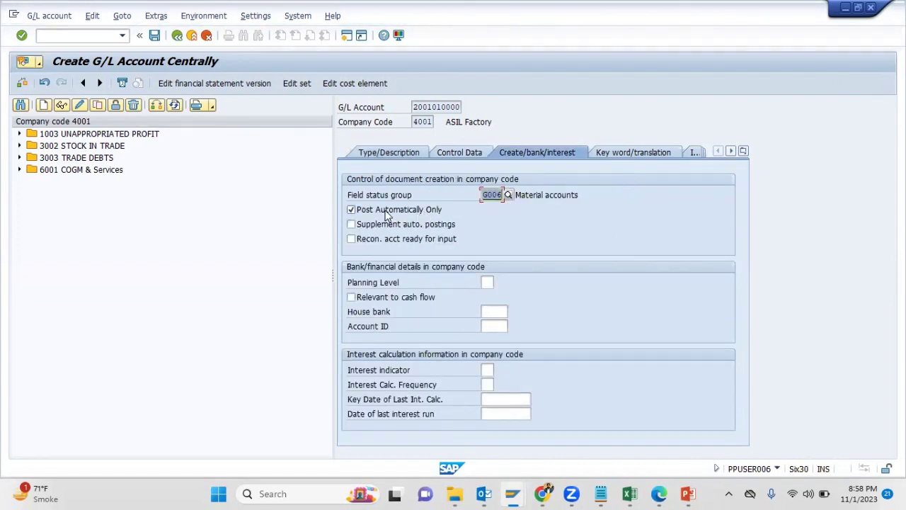
click(386, 212)
key(ctrl+s)
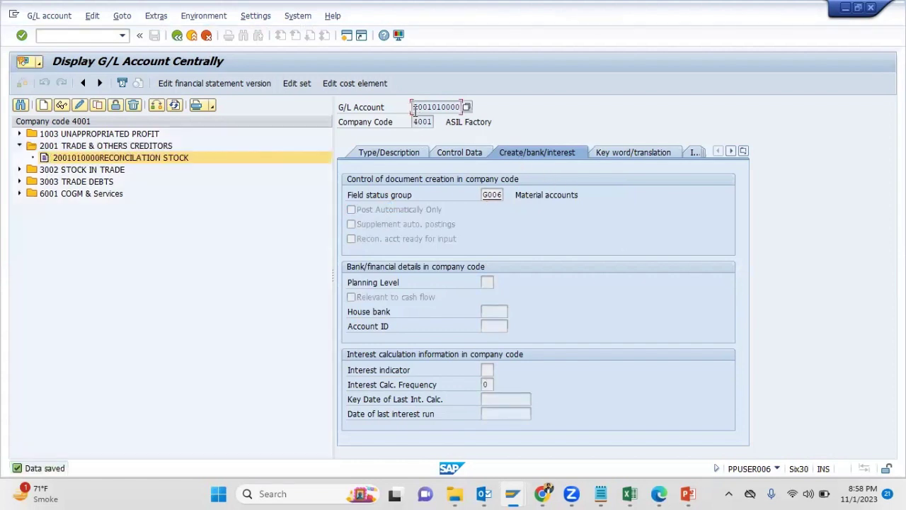
Step: Copy the new G/L account's number and enter it as the reconciliation account in vendor ABC TEST's accounting information
drag(415, 106, 462, 107)
key(ctrl+c)
click(424, 283)
mouse_move(513, 494)
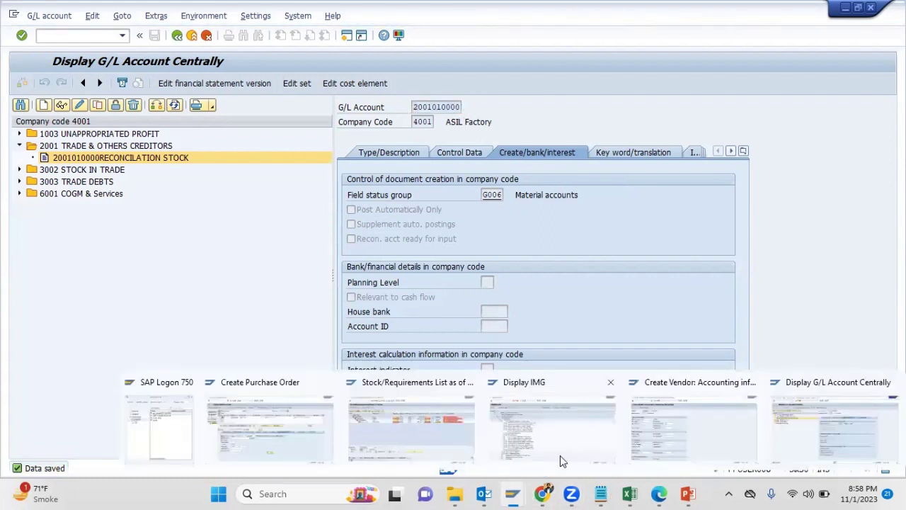
click(697, 436)
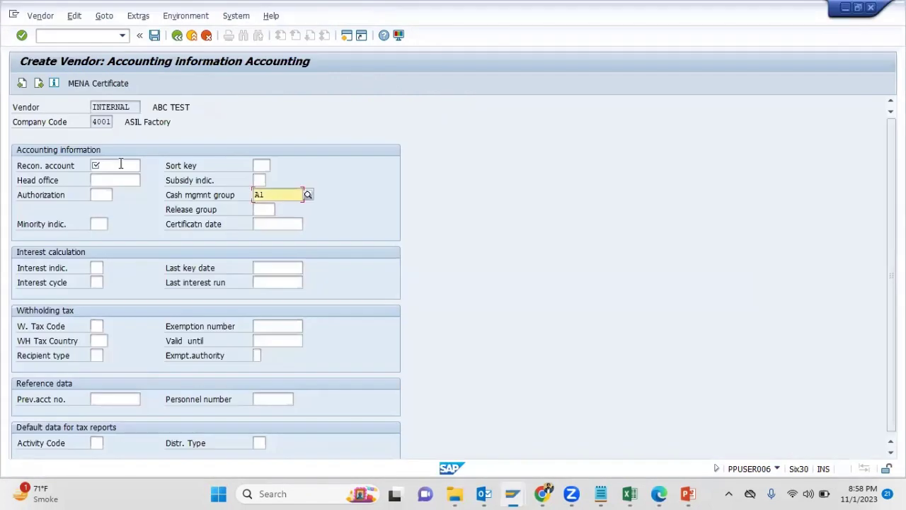
click(123, 164)
key(ctrl+v)
key(Return)
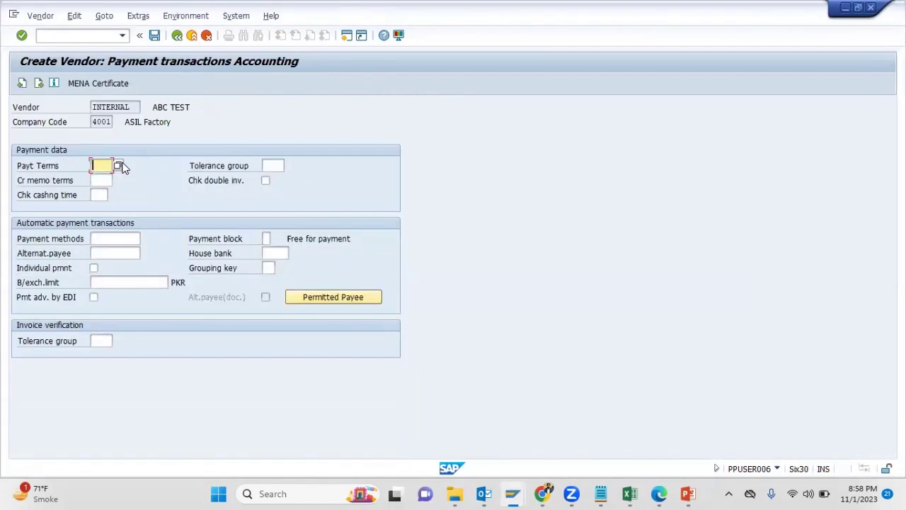
Step: Enable GR-Based Inv. Verif., set the order currency to PKR, and save vendor ABC TEST
click(119, 165)
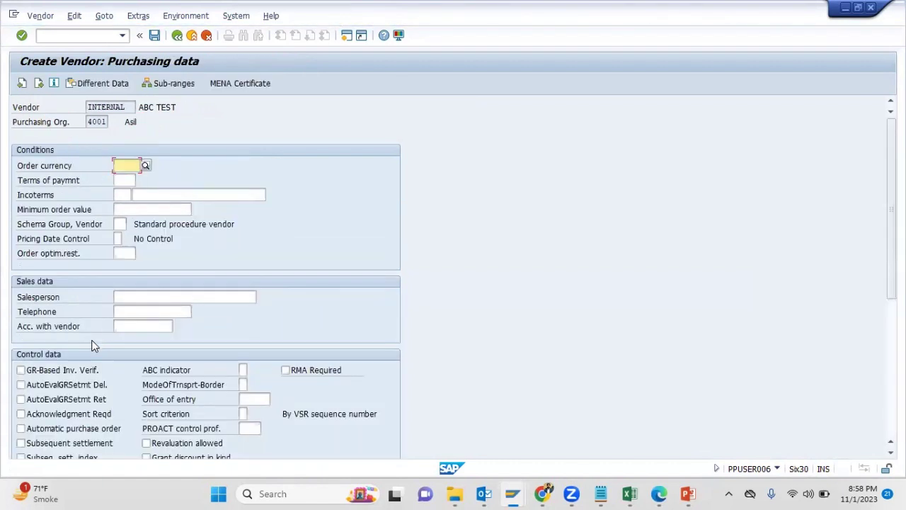
click(65, 373)
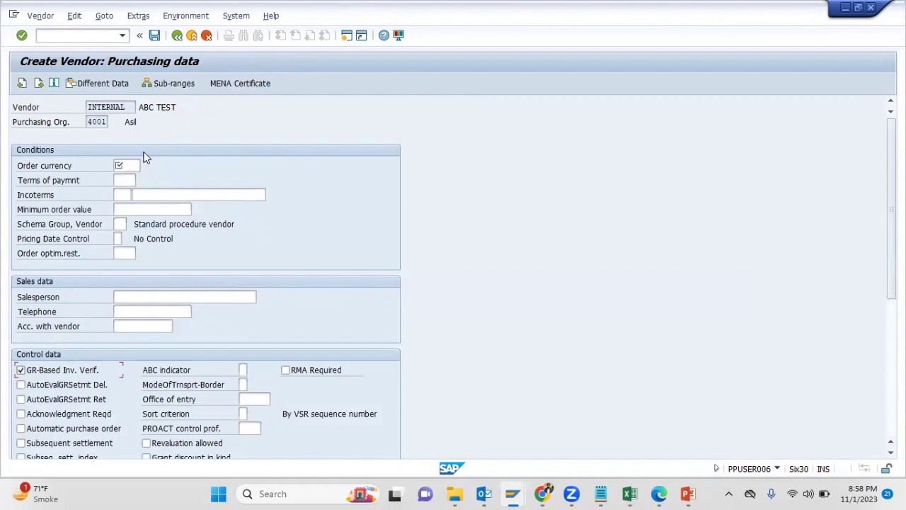
click(134, 162)
text(PKR)
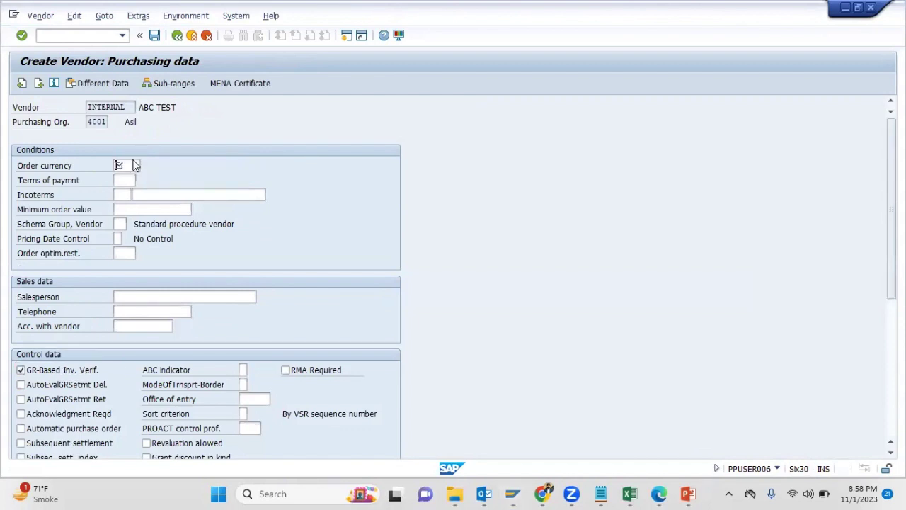
key(Return)
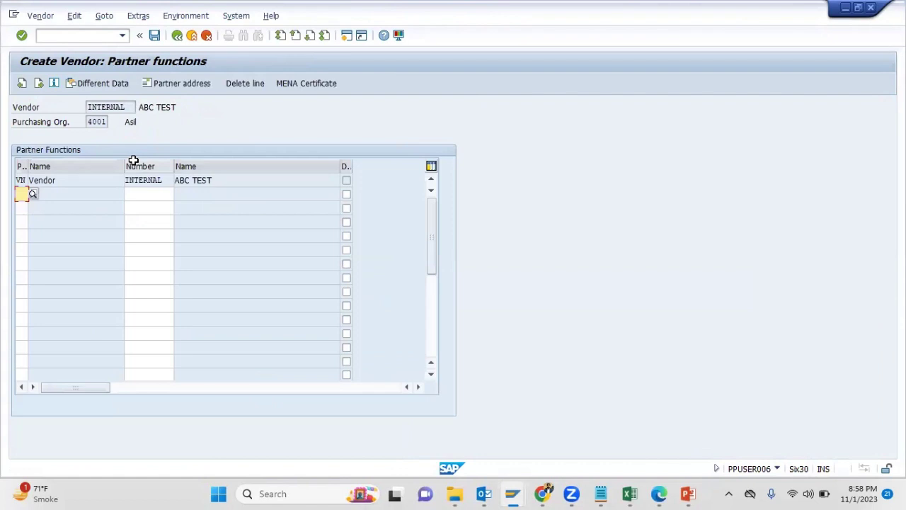
key(Return)
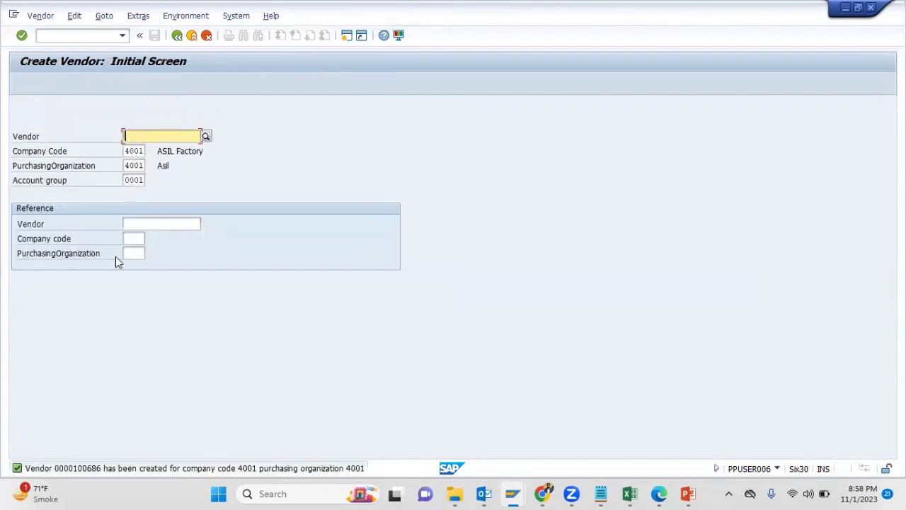
click(95, 468)
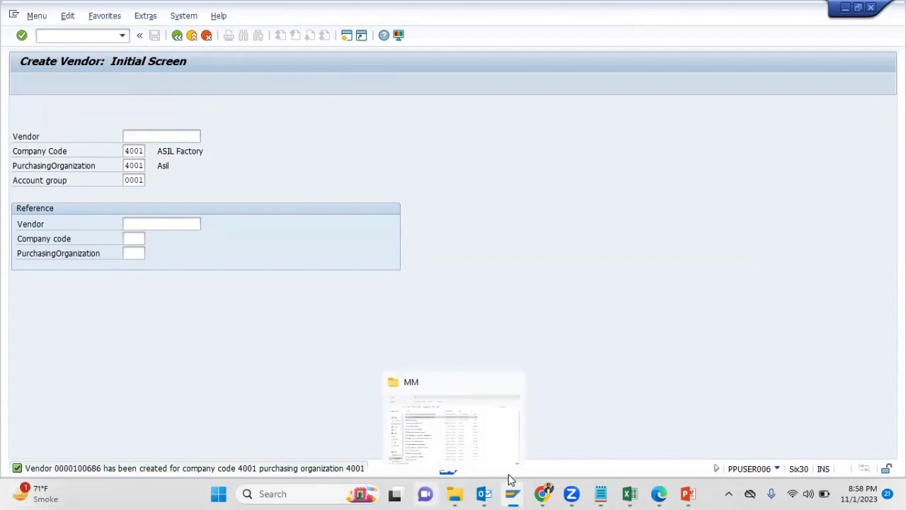
Step: Return to the purchase order for LIME STONE and enter ABC TEST as its vendor
mouse_move(517, 493)
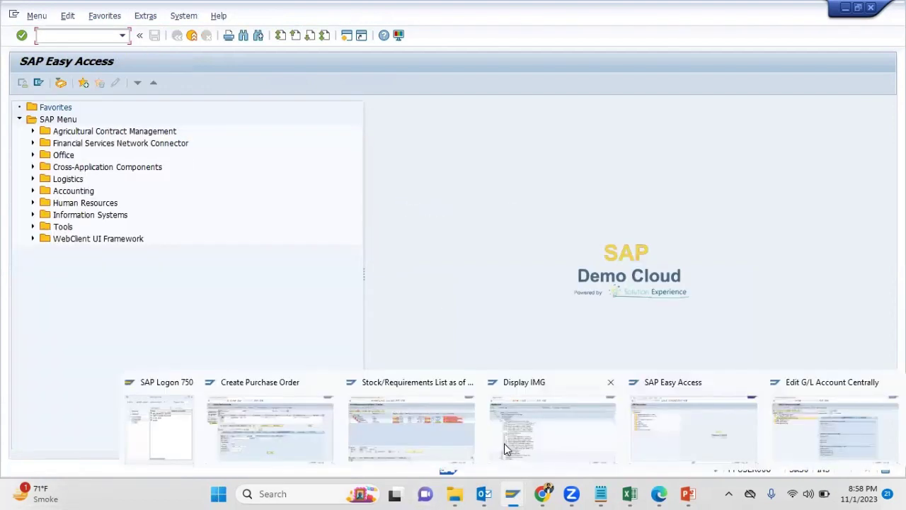
click(246, 440)
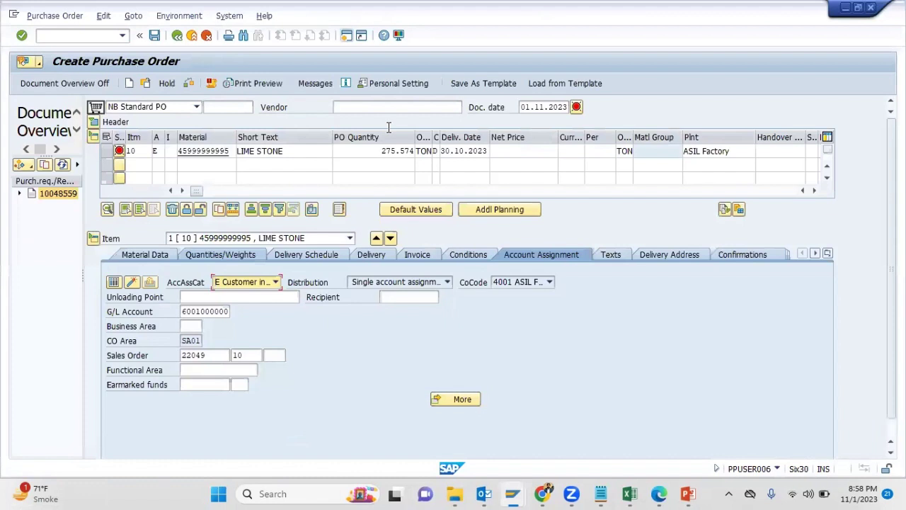
text(ABC TEST)
key(Return)
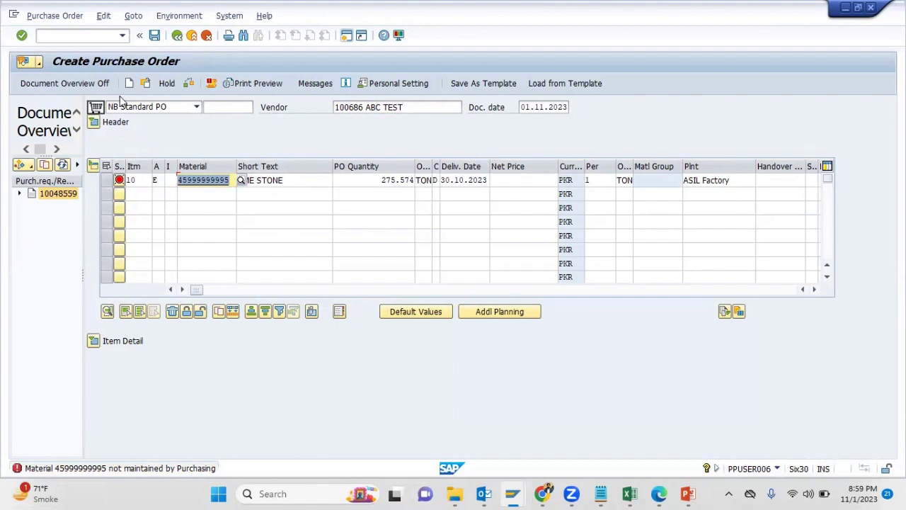
Step: Check the purchase order's organizational data and view the available purchasing organizations without choosing one
key(Return)
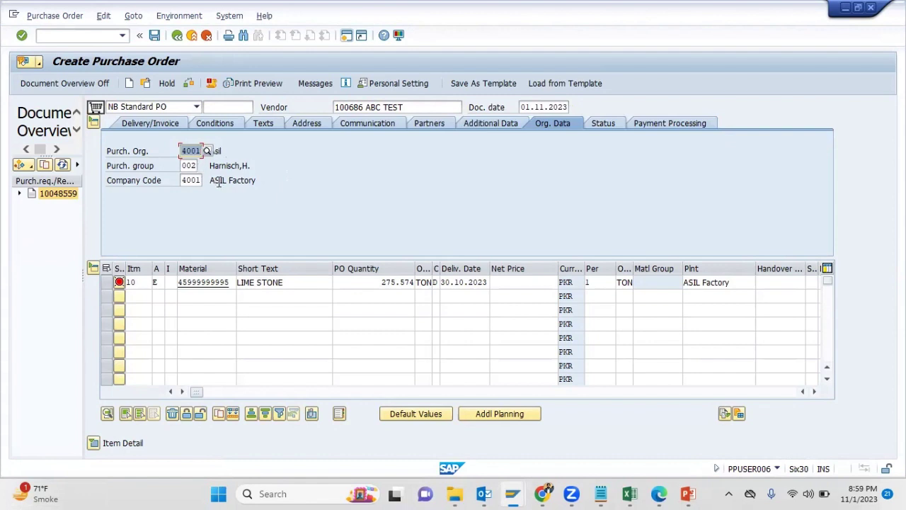
click(207, 151)
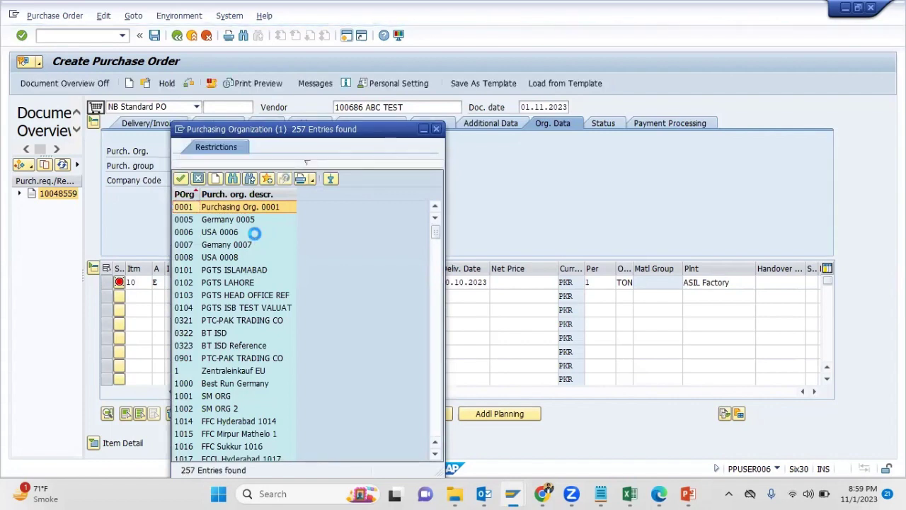
key(Escape)
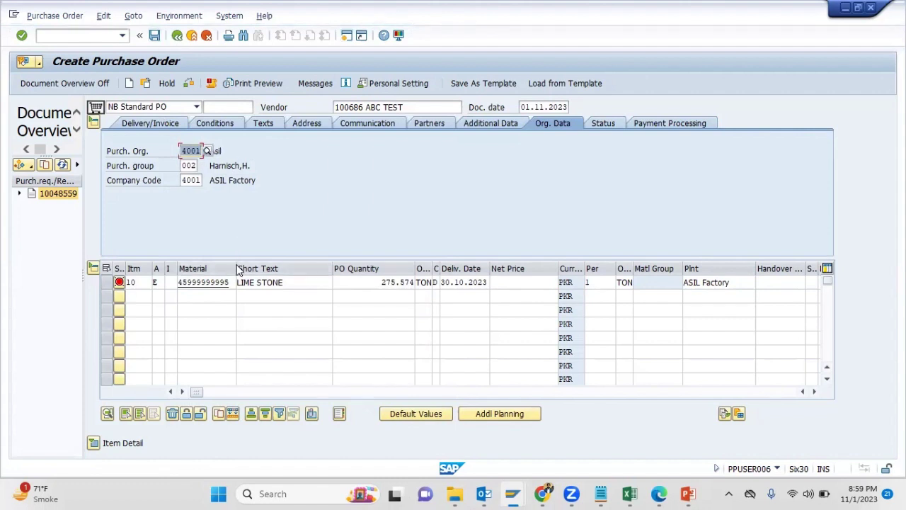
Step: Copy the LIME STONE material number from the purchase order item and start the Create Material transaction in a new session
click(231, 292)
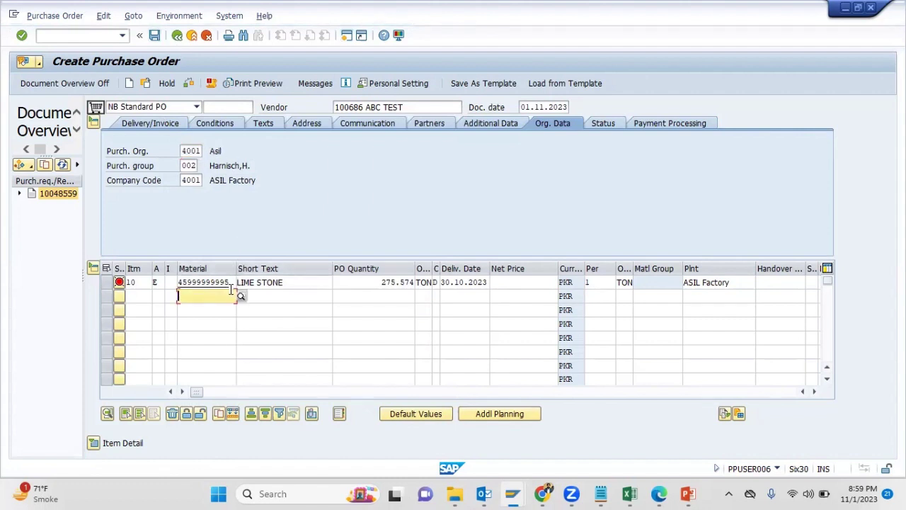
double_click(233, 281)
key(ctrl+c)
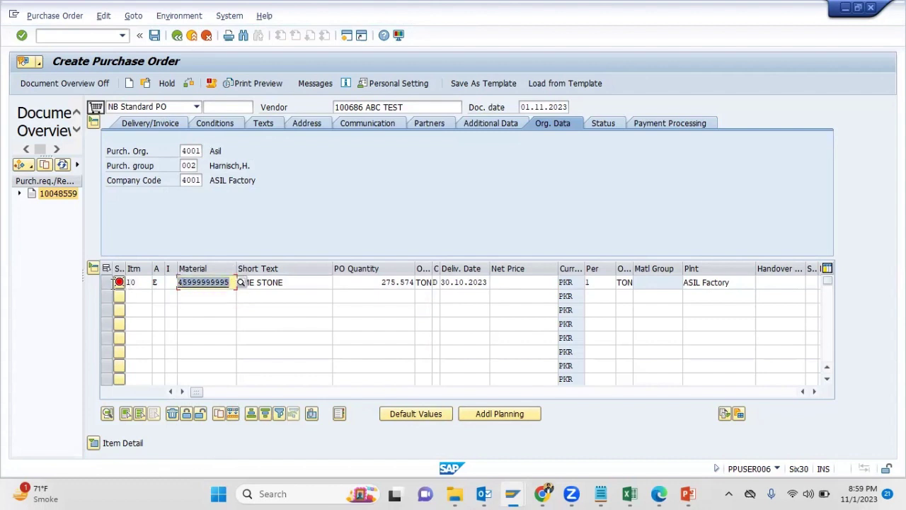
click(347, 36)
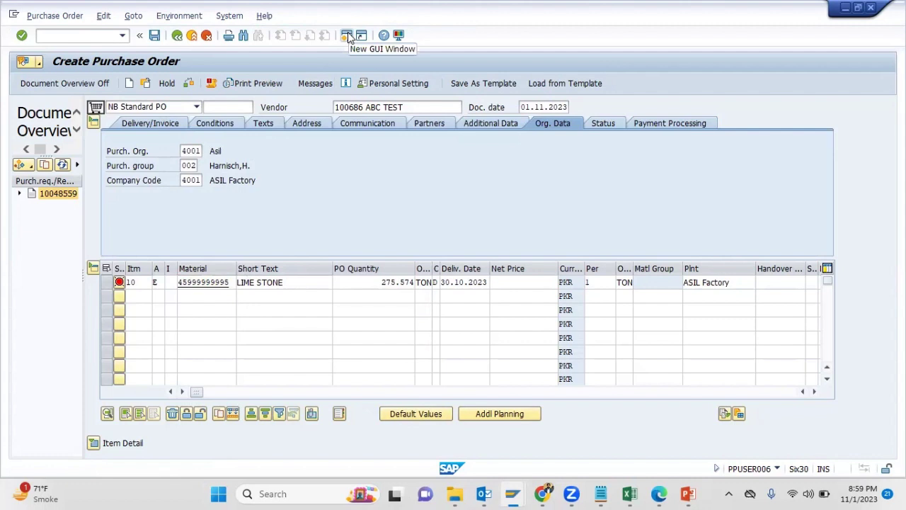
click(347, 36)
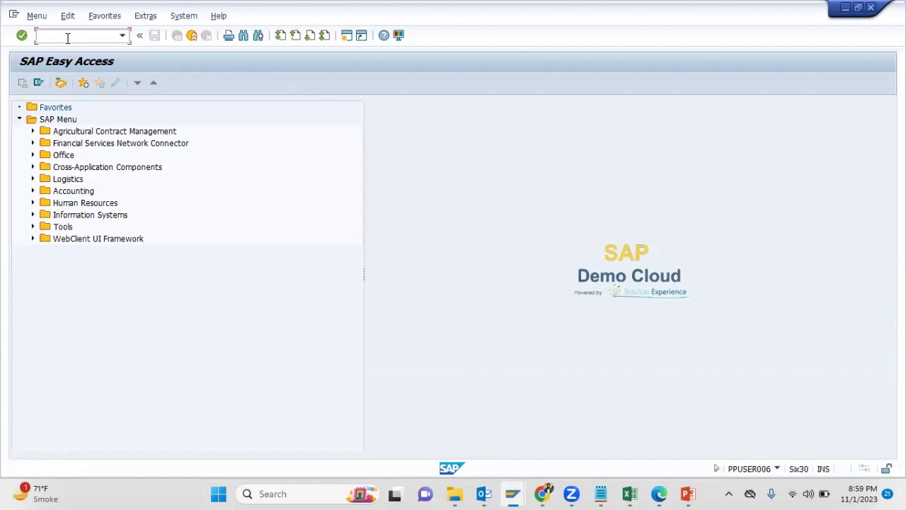
key(Return)
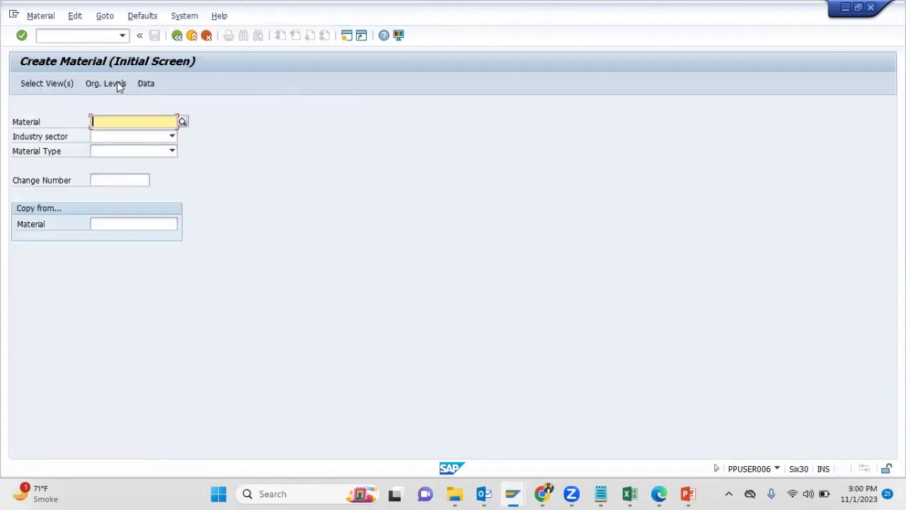
key(ctrl+v)
key(Return)
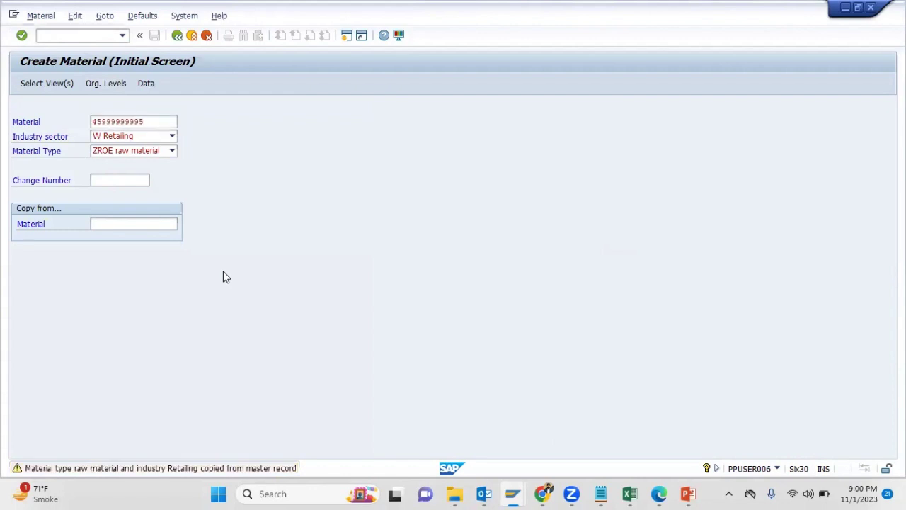
key(Return)
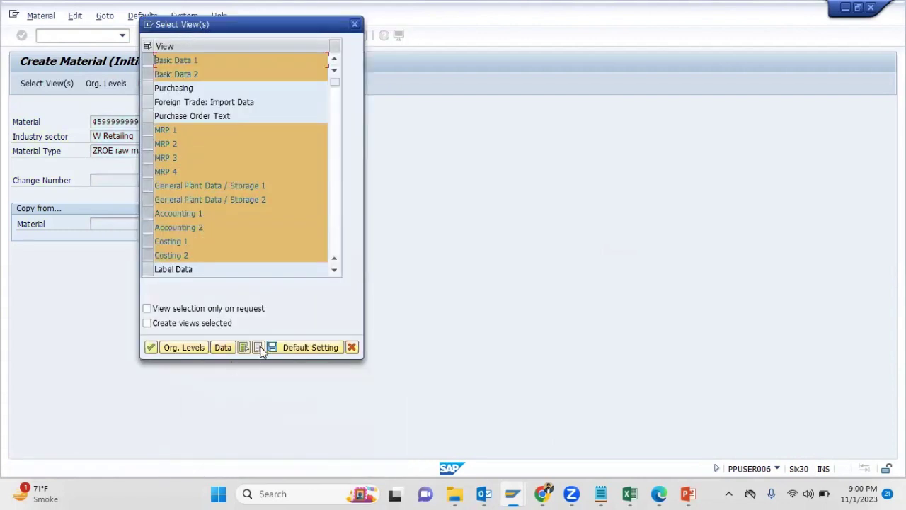
click(259, 348)
click(146, 88)
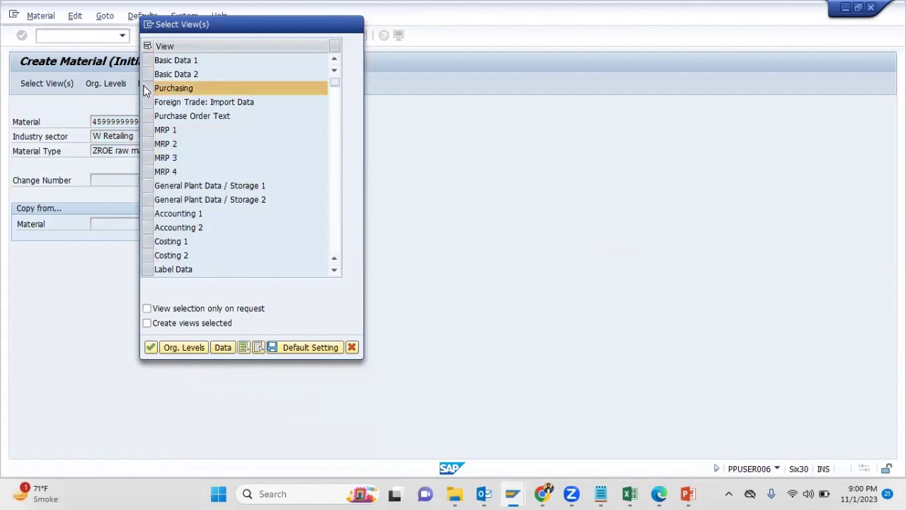
click(147, 88)
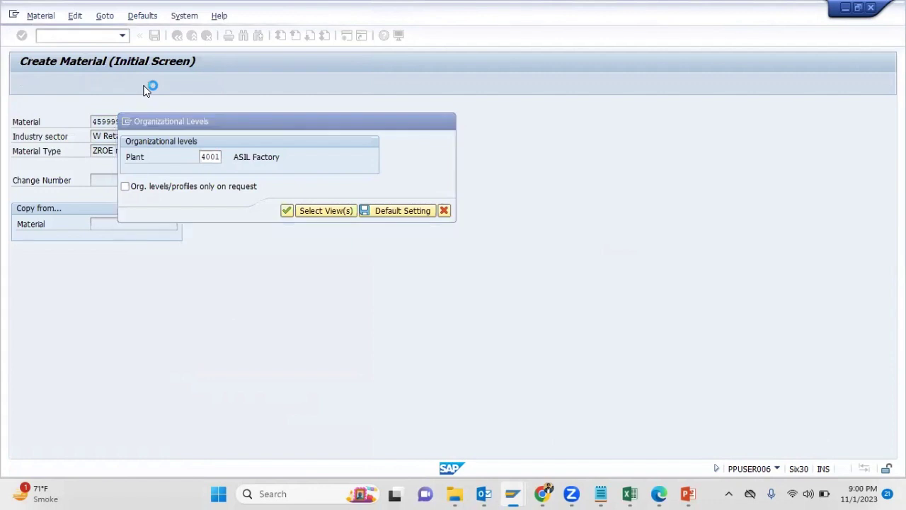
key(Return)
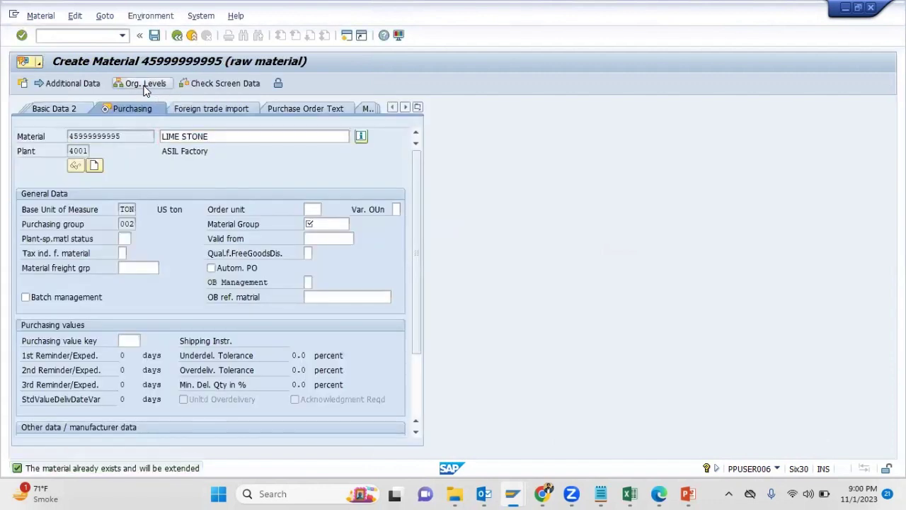
Step: Try to assign material group 000000001 to LIME STONE in its purchasing data
key(Down)
key(Return)
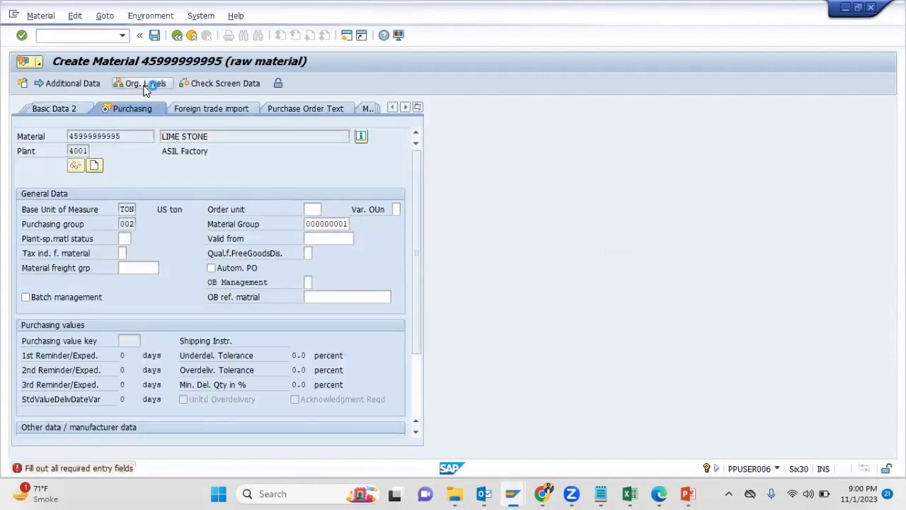
key(Return)
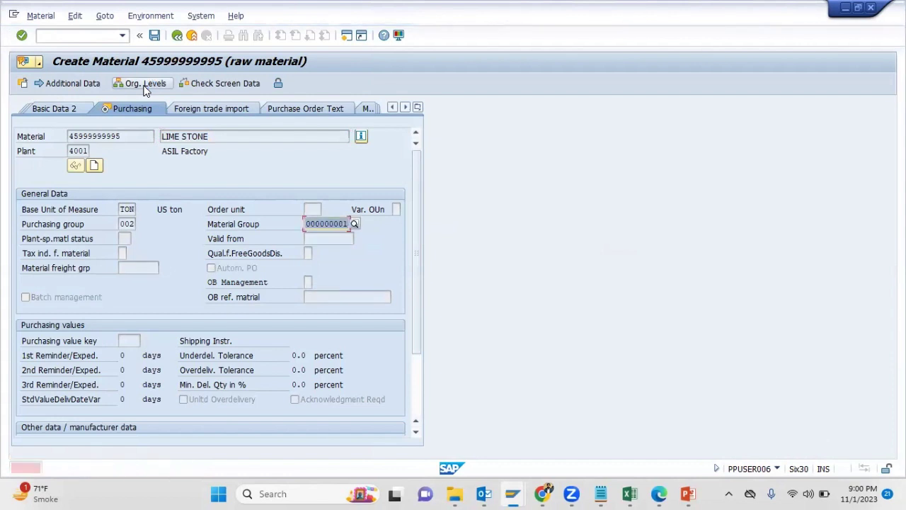
Step: Set the material group of LIME STONE to 0000012 in its purchasing data
key(BackSpace)
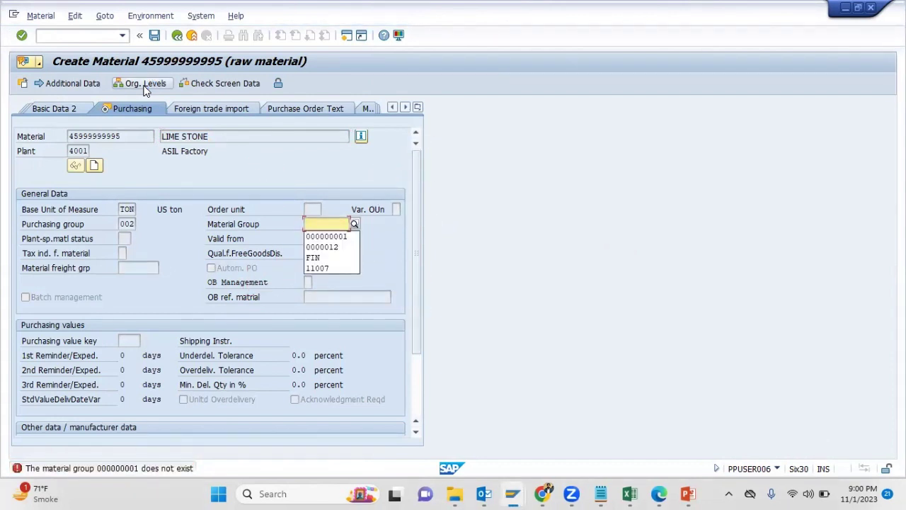
key(Down)
key(Down)
key(Return)
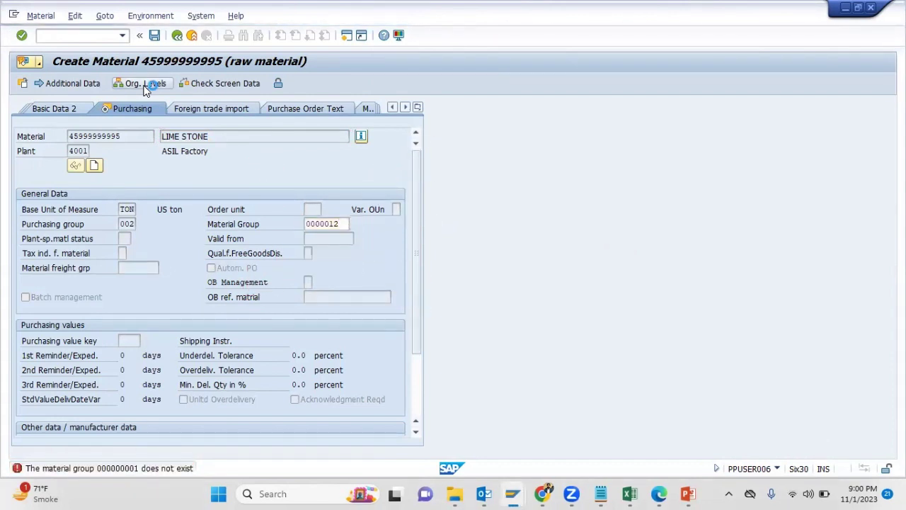
key(Return)
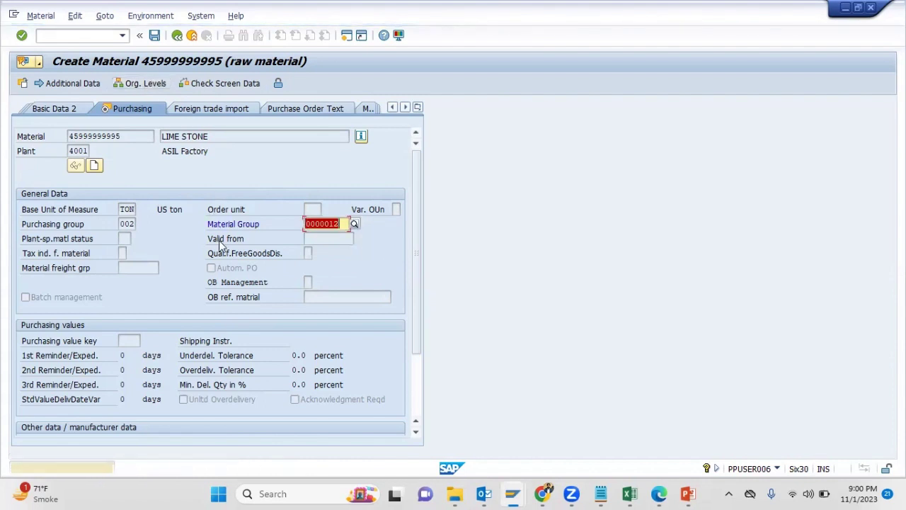
click(223, 242)
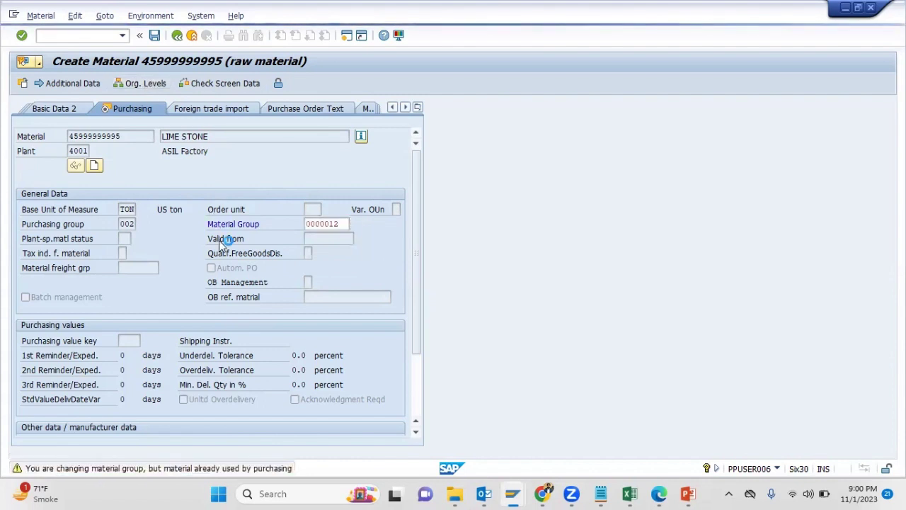
Step: Accept the material group change and save the new purchasing data for LIME STONE
key(Return)
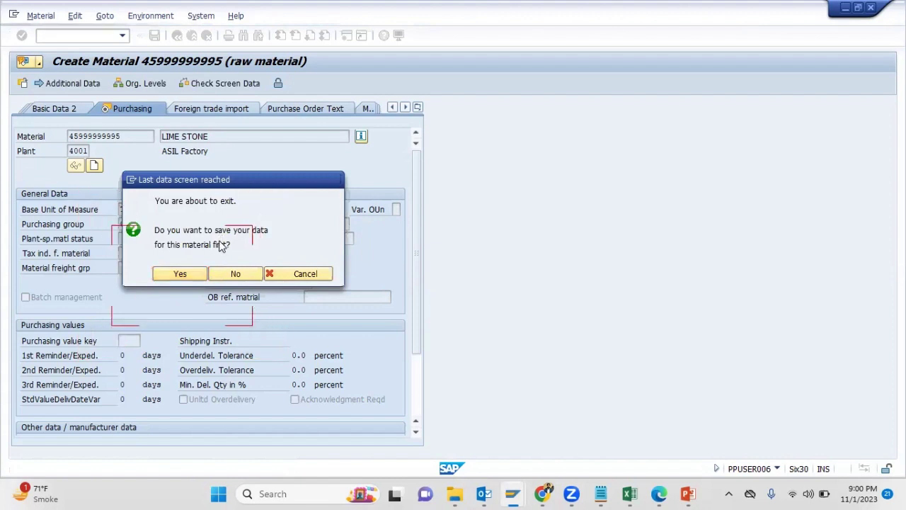
key(Return)
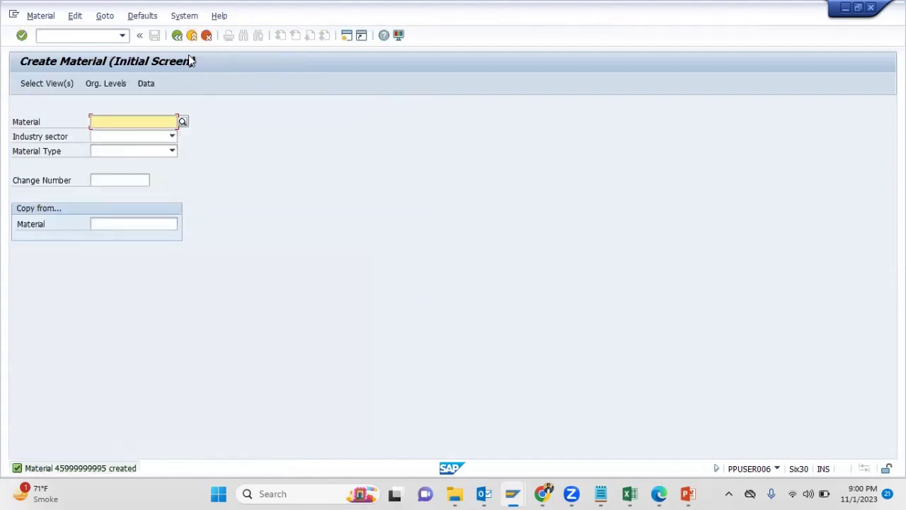
key(ctrl+v)
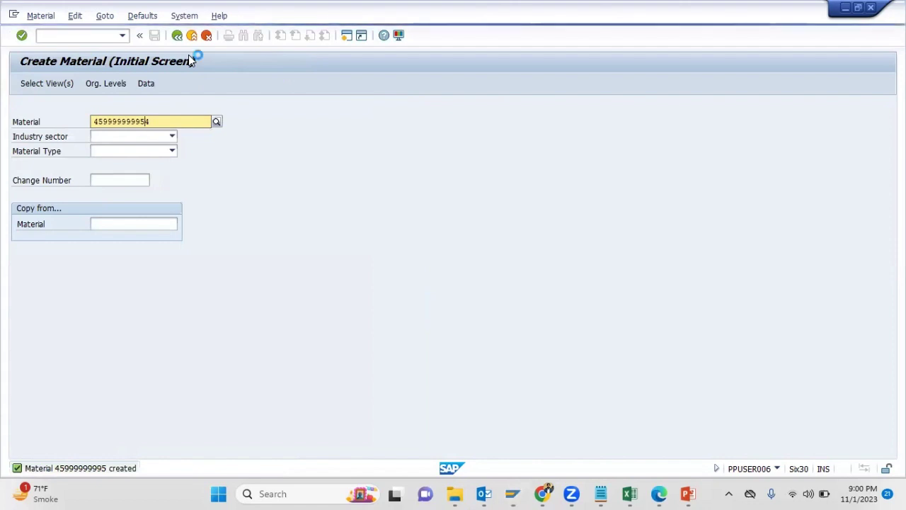
key(Left)
key(Down)
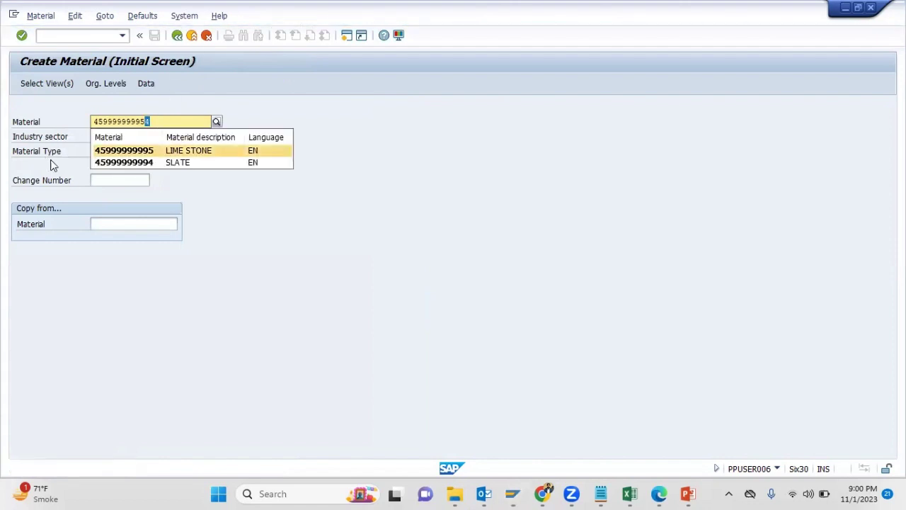
key(Return)
key(ctrl+a)
key(Delete)
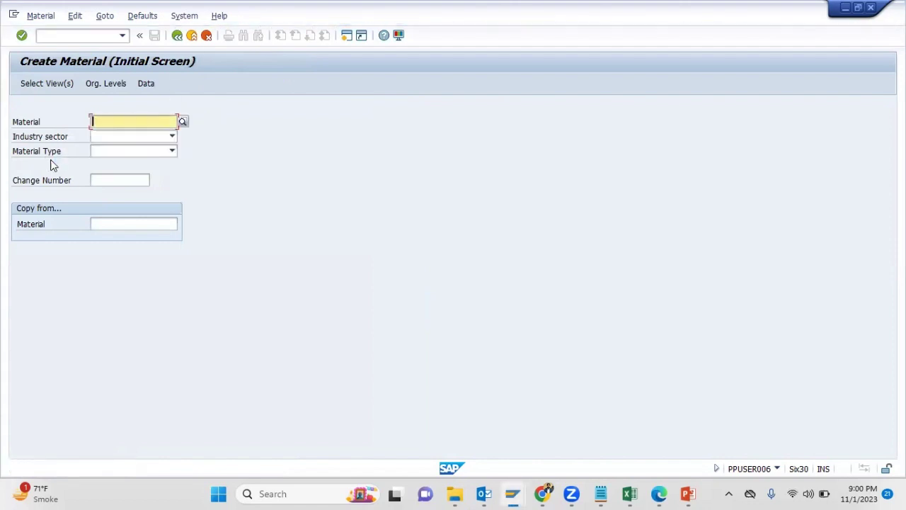
key(Return)
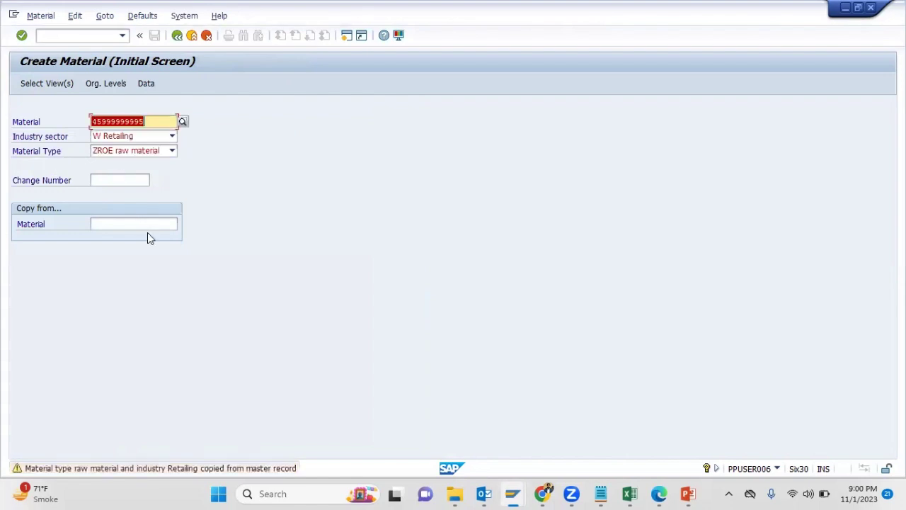
key(Return)
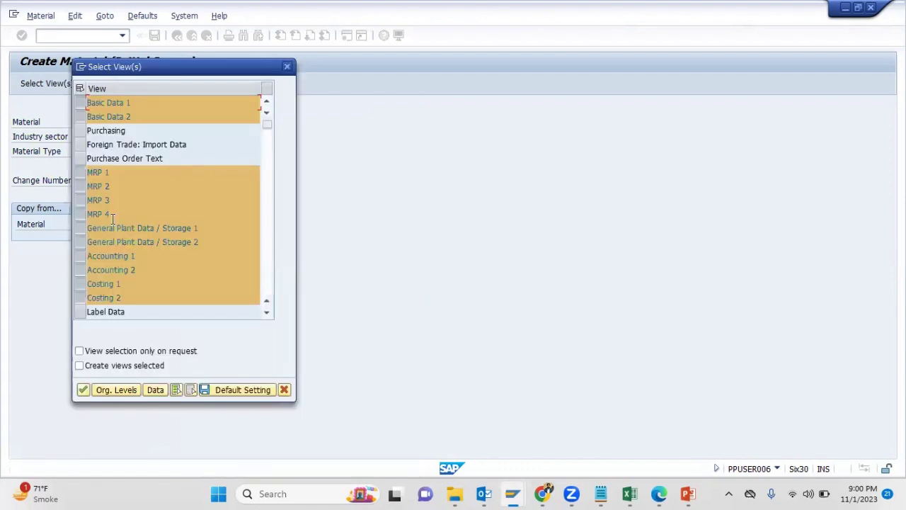
click(81, 88)
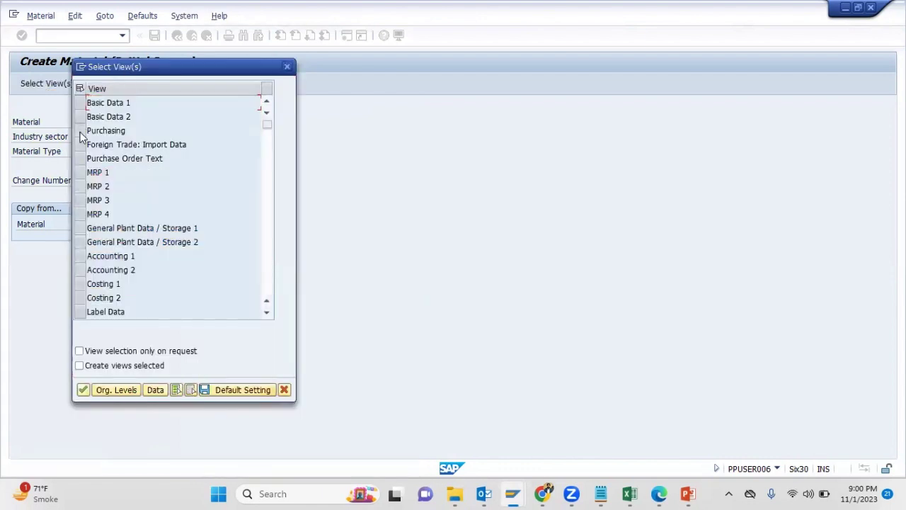
click(80, 130)
click(81, 229)
click(81, 241)
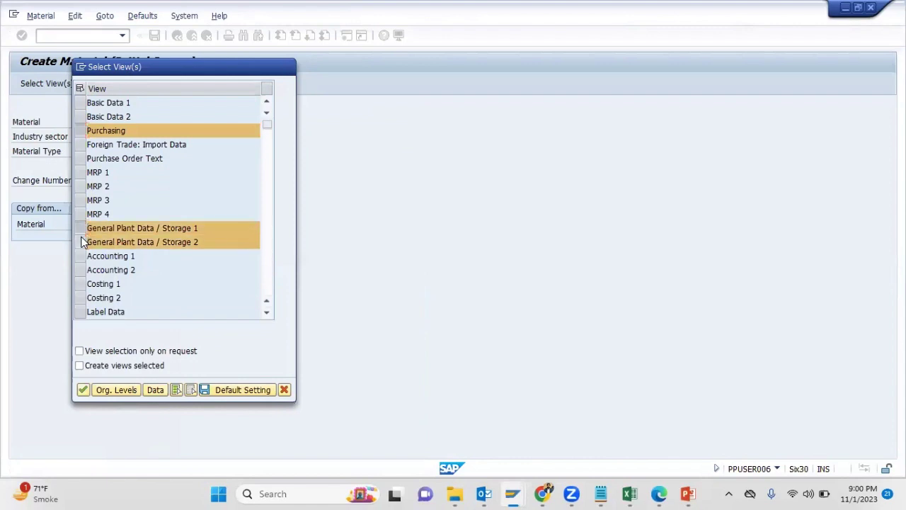
key(Return)
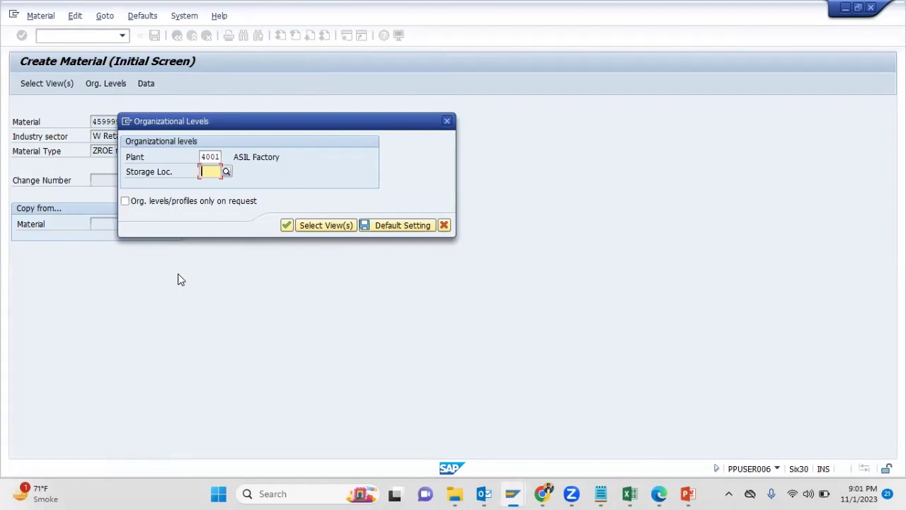
key(F12)
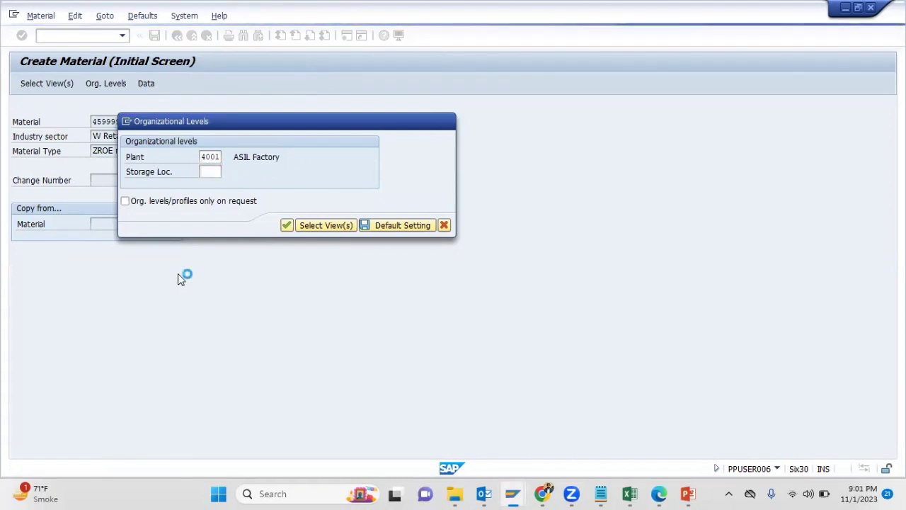
key(Return)
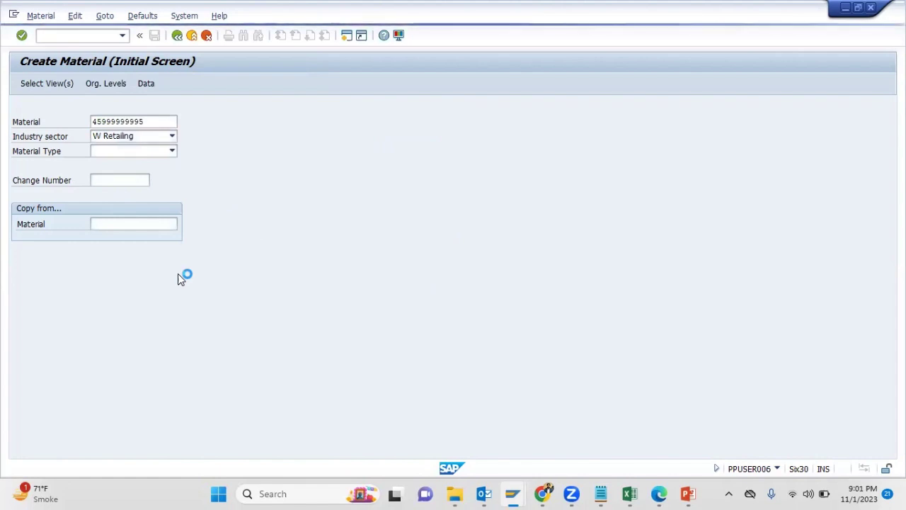
Step: Open the SAP Reference IMG in Customizing and expand Enterprise Structure, Assignment, Materials Management
text(S)
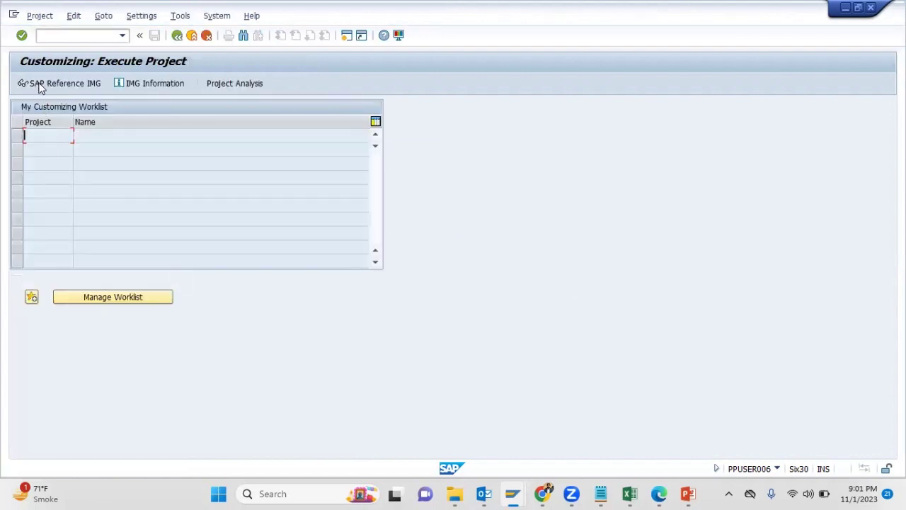
click(39, 83)
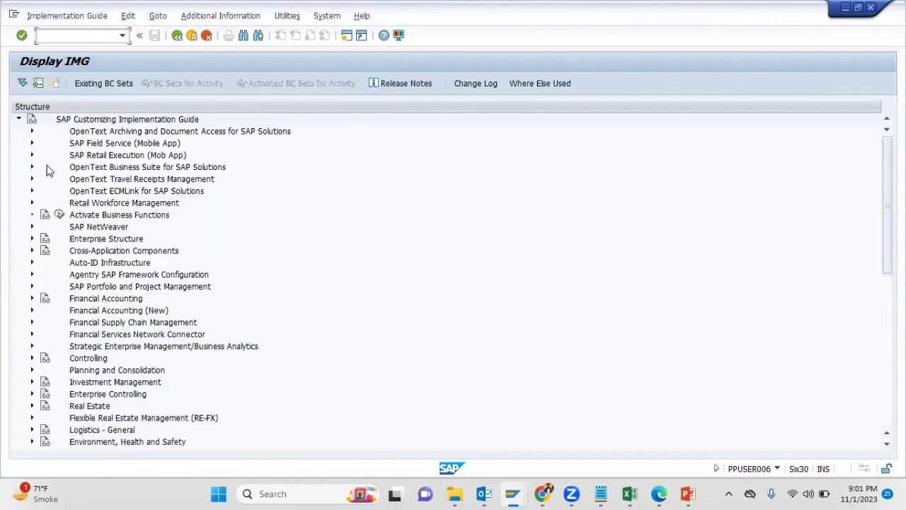
click(32, 239)
click(45, 274)
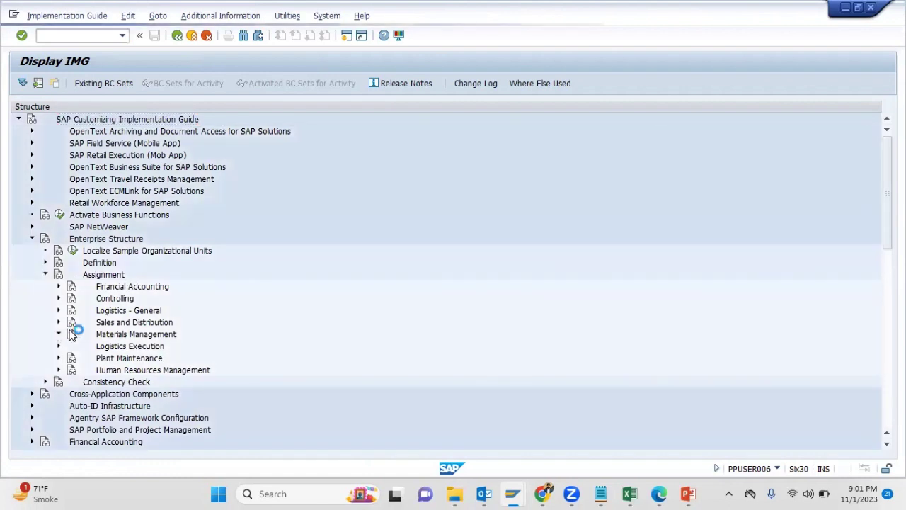
click(59, 334)
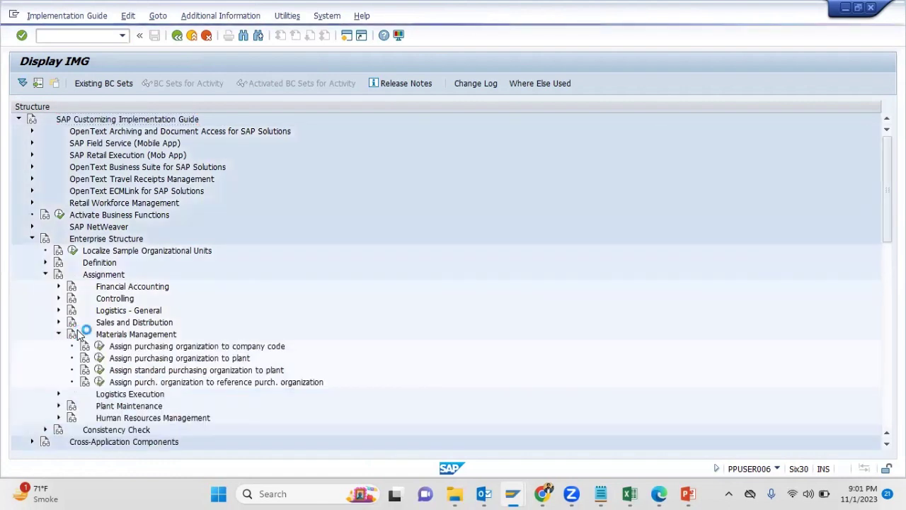
Step: Look up purchasing organization 4001 in the assignment of purchasing organizations to company codes
scroll(79, 334, down, 2)
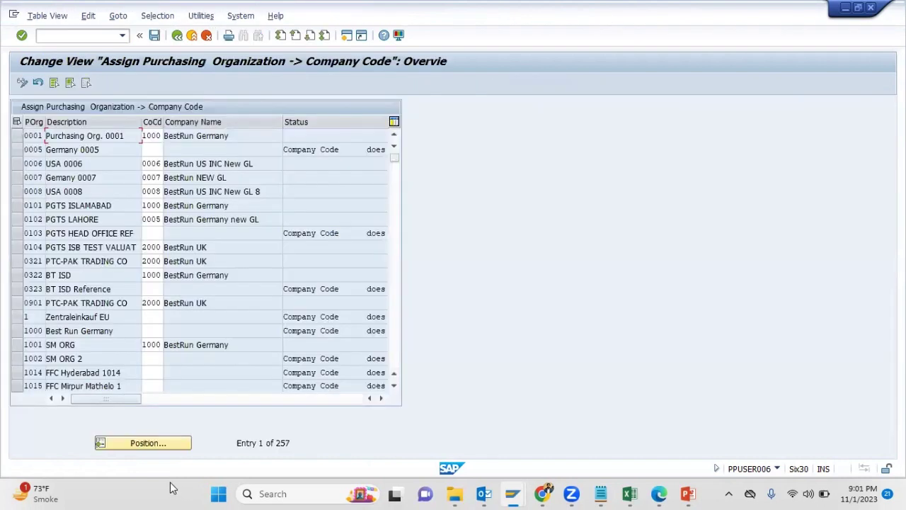
key(Return)
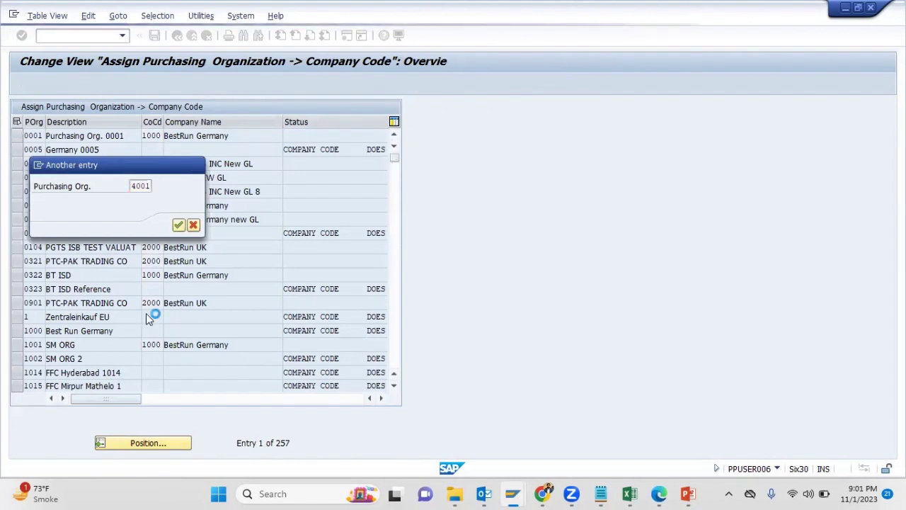
key(Return)
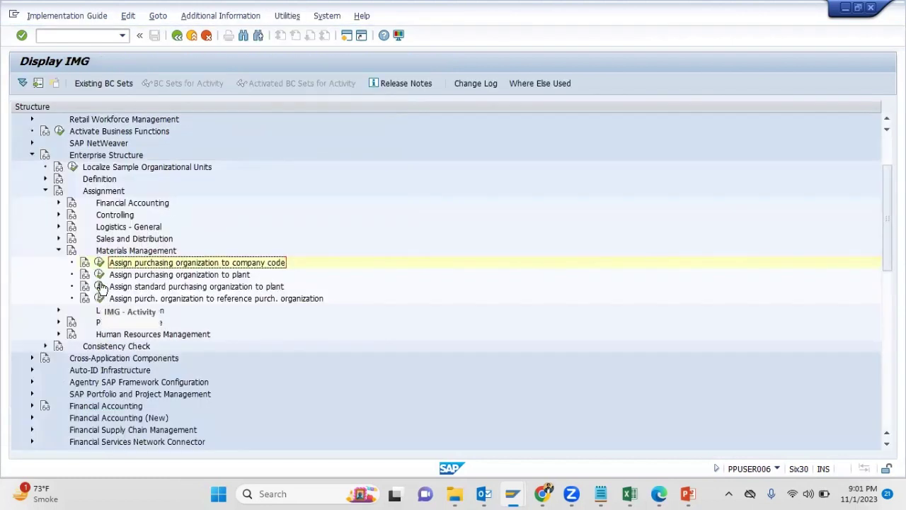
Step: Look up purchasing organization 4001 in the plant assignments and check the standard purchasing organization assignments
click(100, 274)
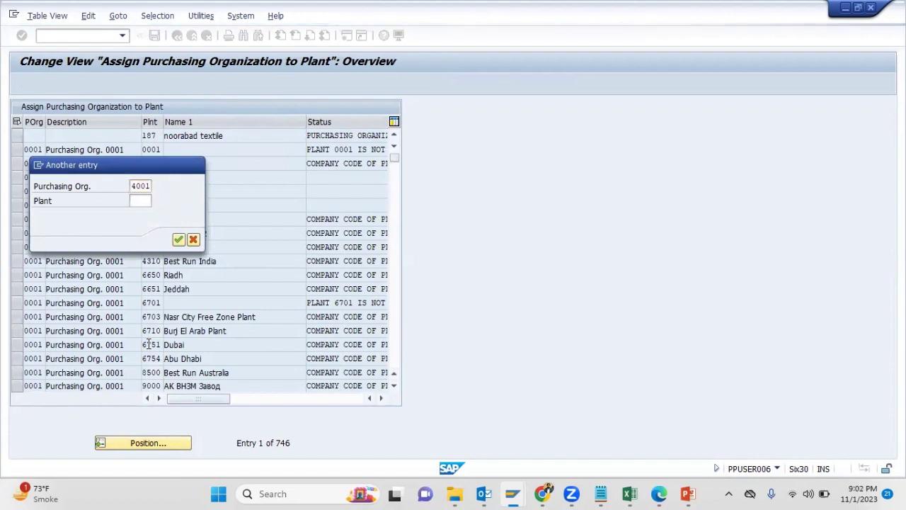
key(Return)
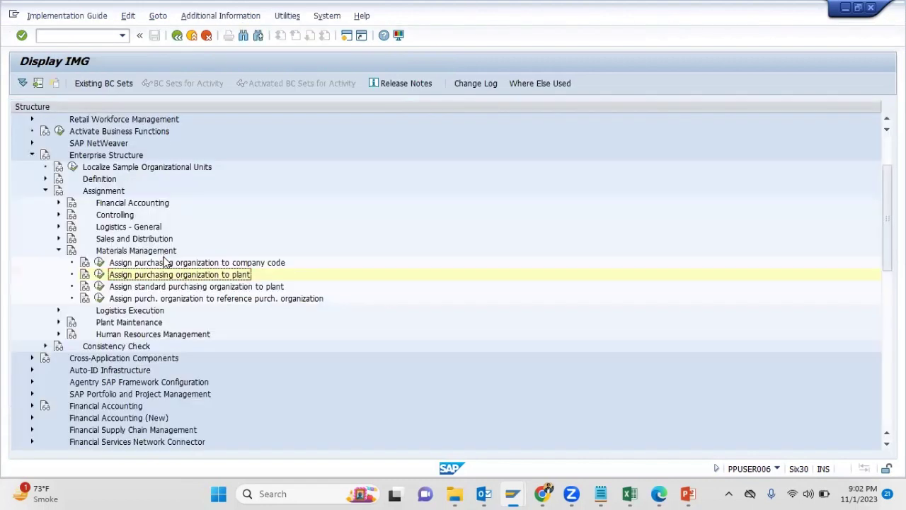
click(99, 286)
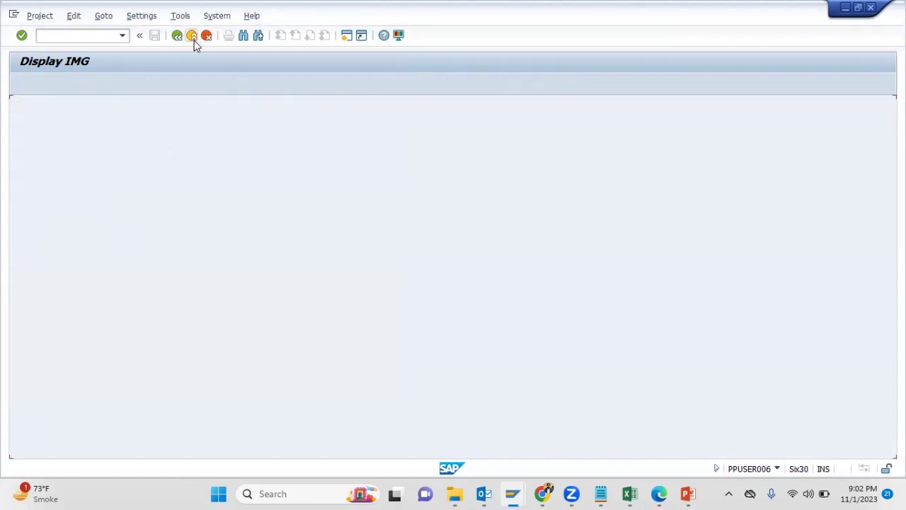
click(192, 37)
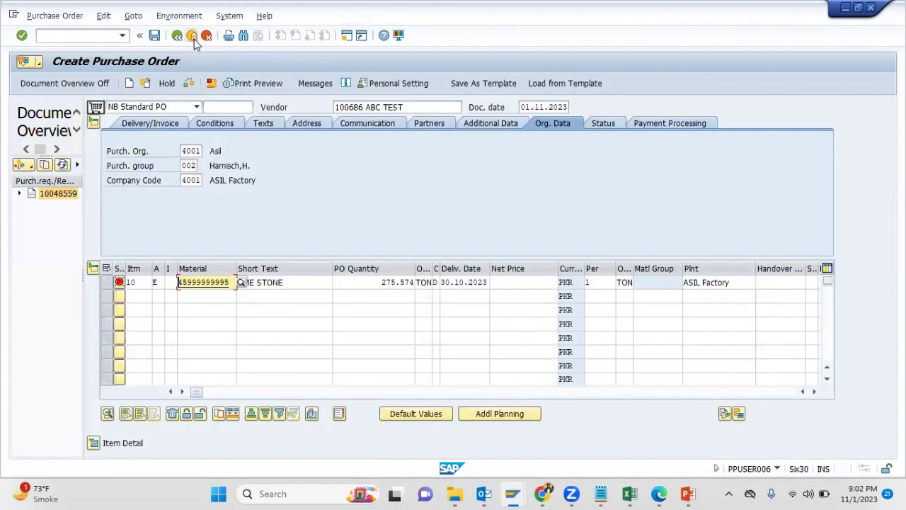
Step: Leave the LIME STONE purchase order without saving and start a new Create Purchase Order transaction
click(193, 37)
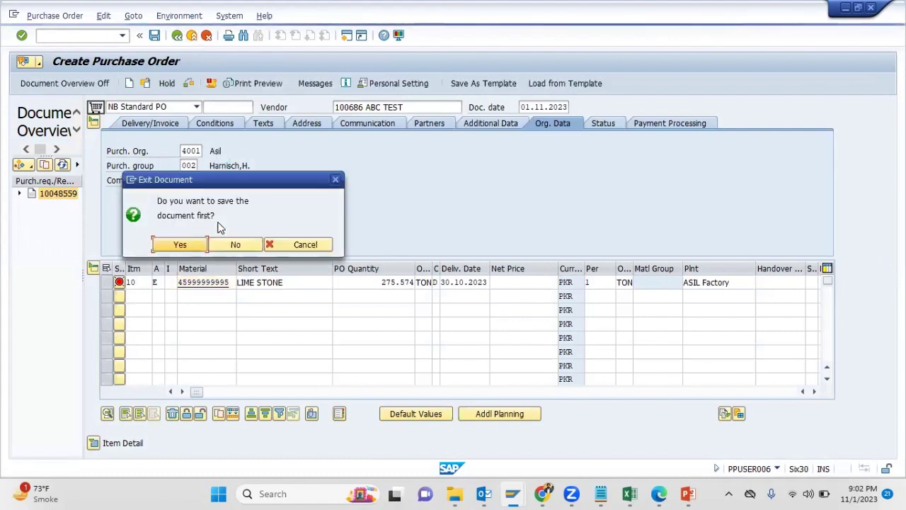
click(226, 242)
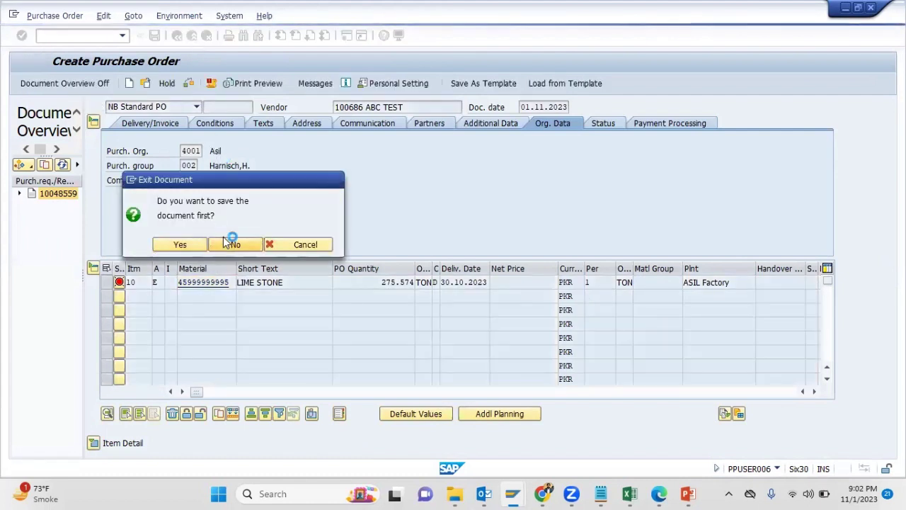
text(ME)
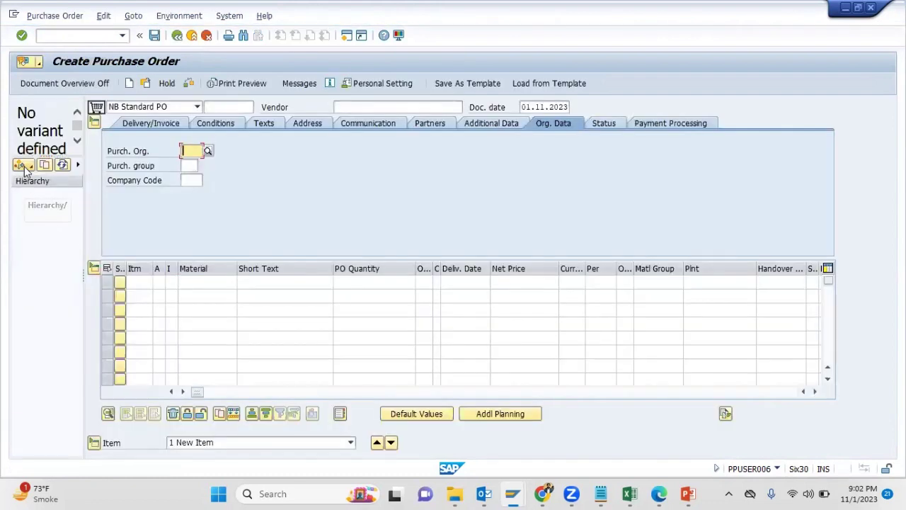
click(22, 165)
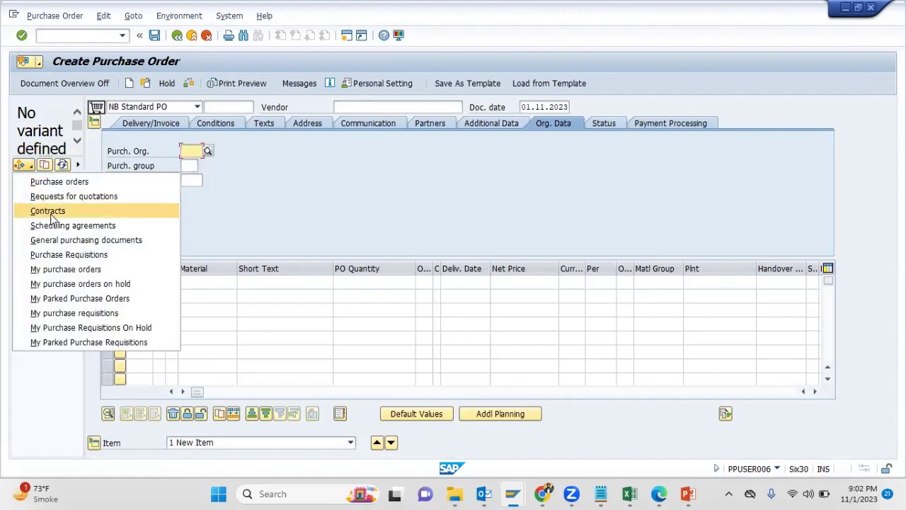
click(60, 255)
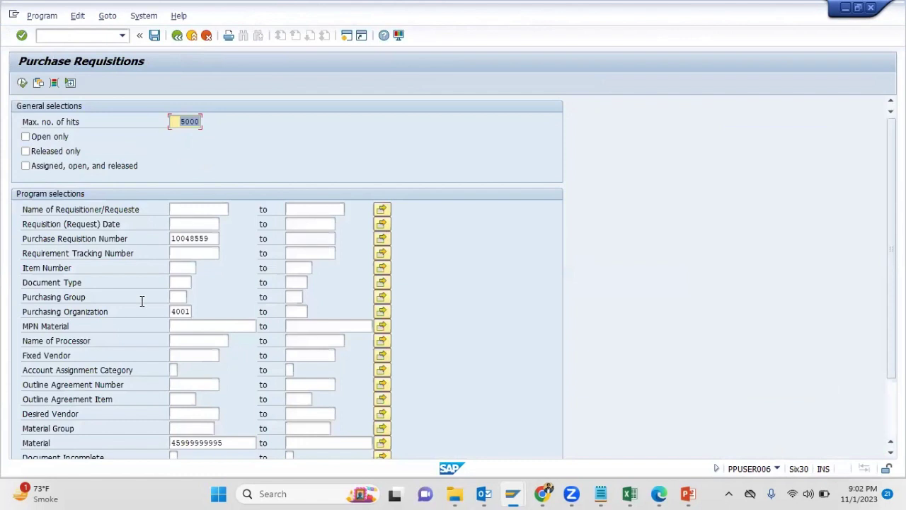
click(22, 83)
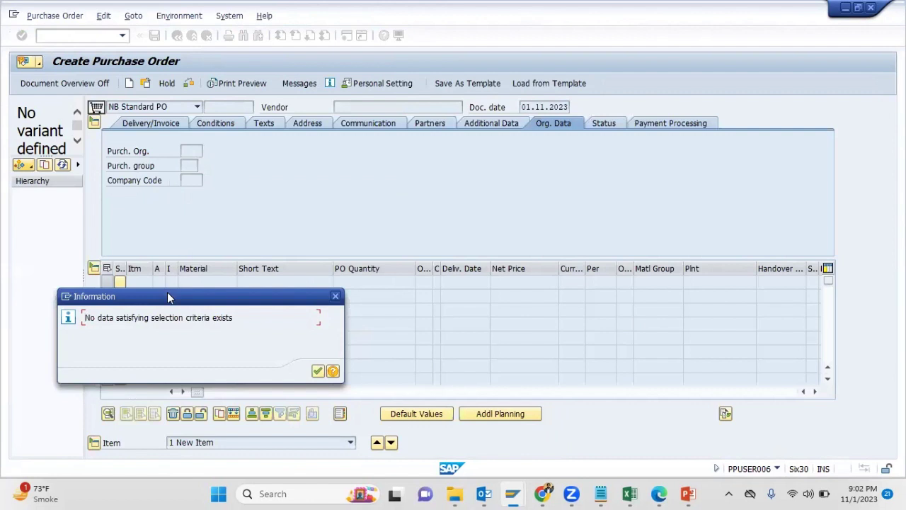
Step: Close the message and reopen the purchase requisition selection for the document overview, clearing its material filter
click(21, 164)
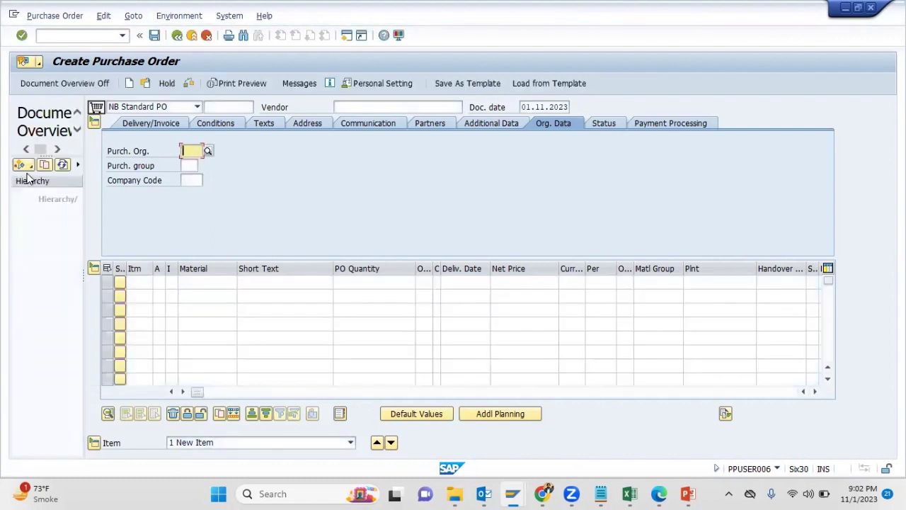
click(35, 181)
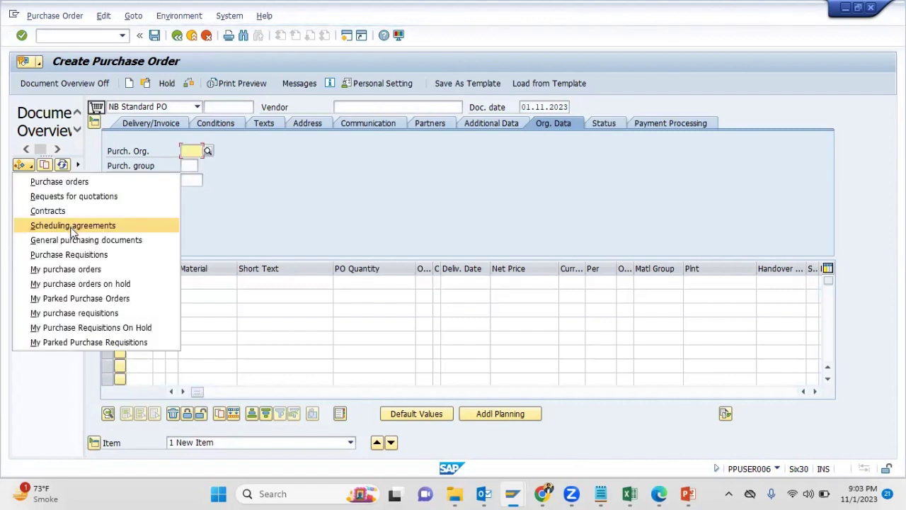
click(78, 255)
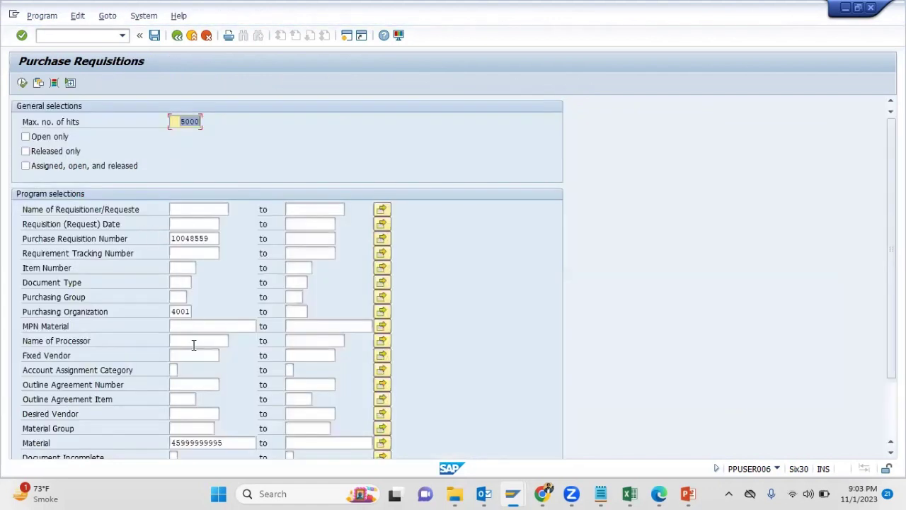
key(Delete)
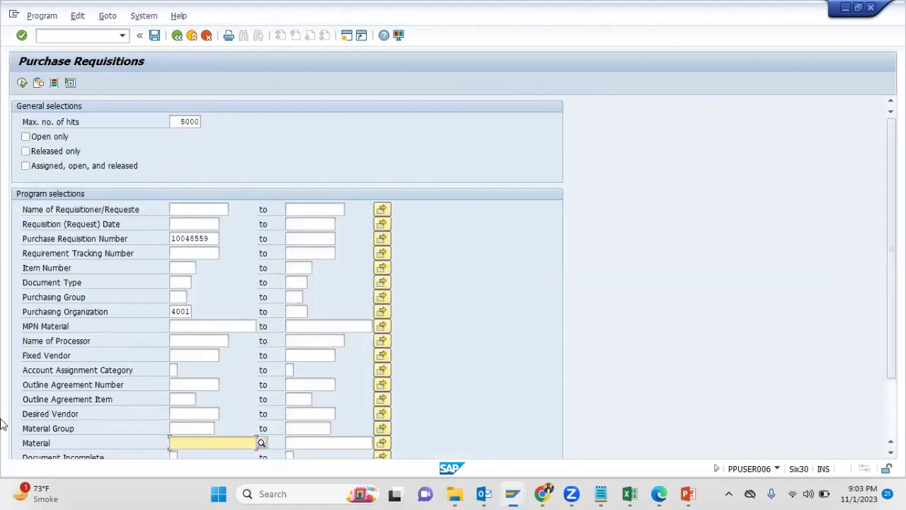
Step: Clear the purchasing organization filter and run the requisition search with only the requisition number and plant 4001
click(173, 314)
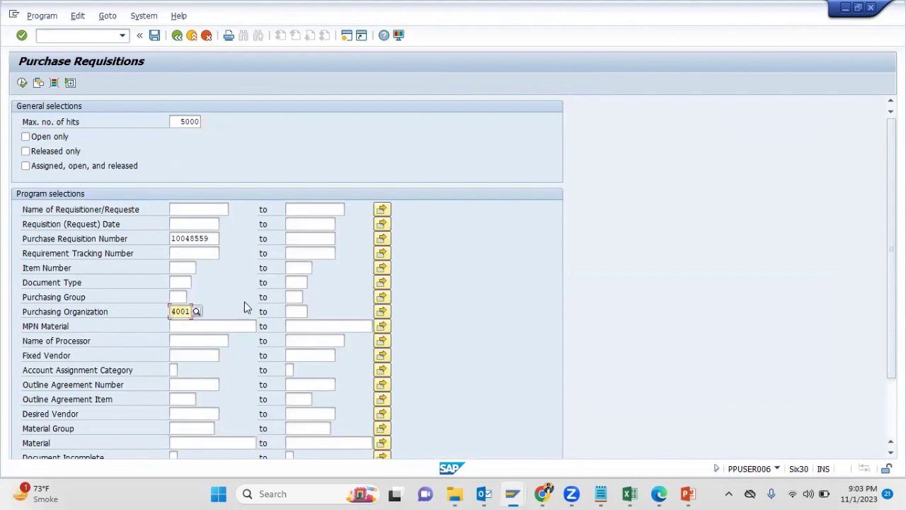
key(Delete)
key(Delete)
key(Delete)
key(Delete)
text(\)
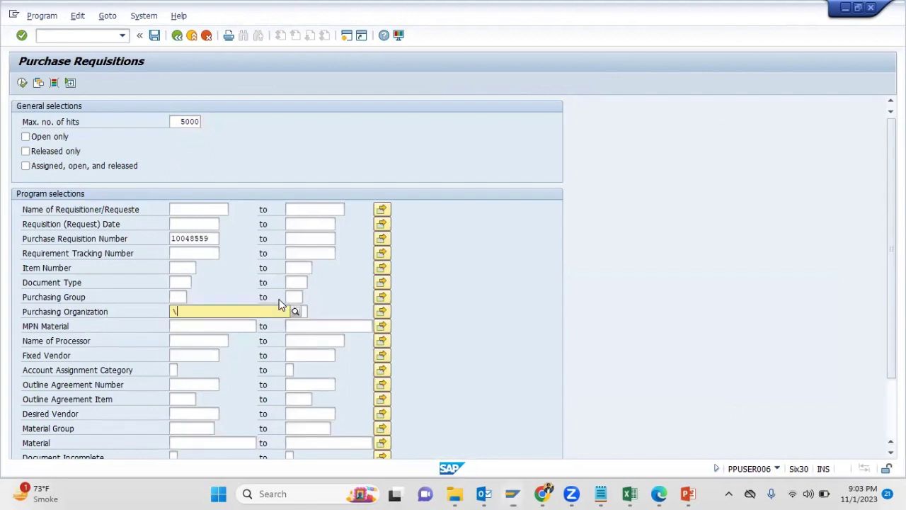
key(BackSpace)
click(123, 299)
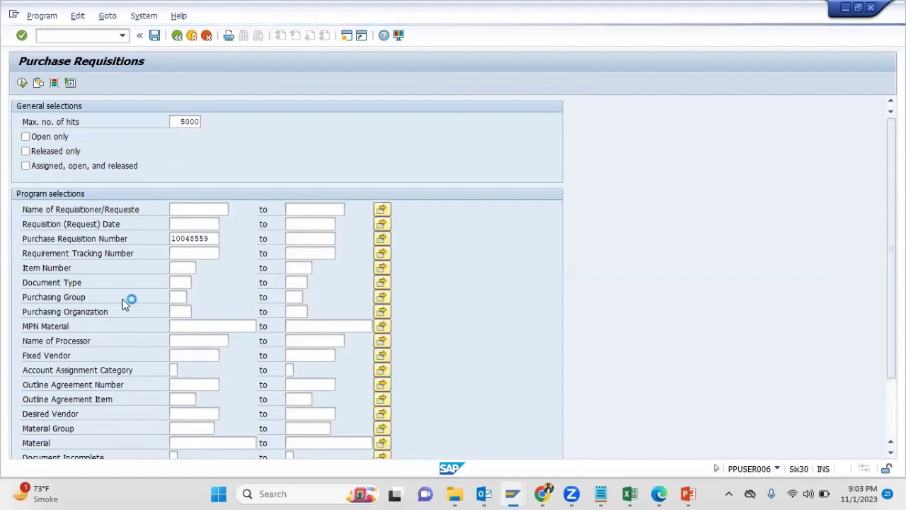
scroll(123, 299, down, 2)
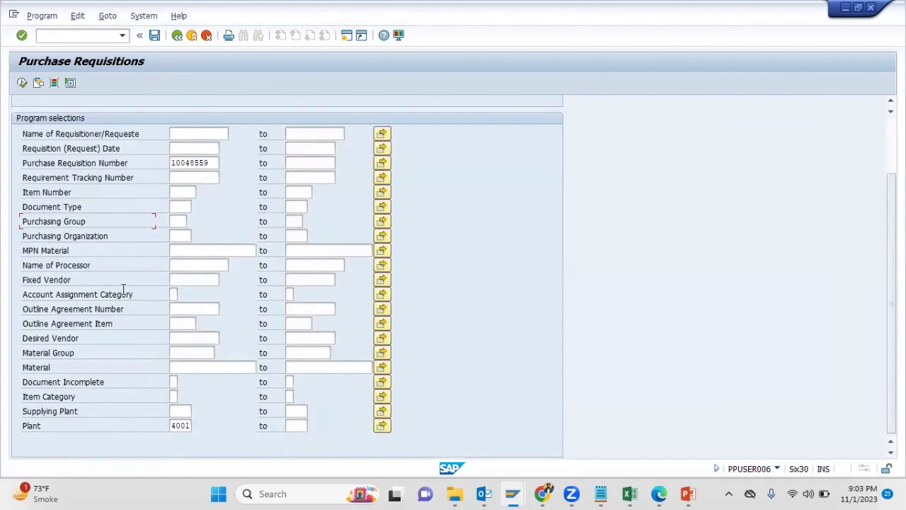
click(22, 84)
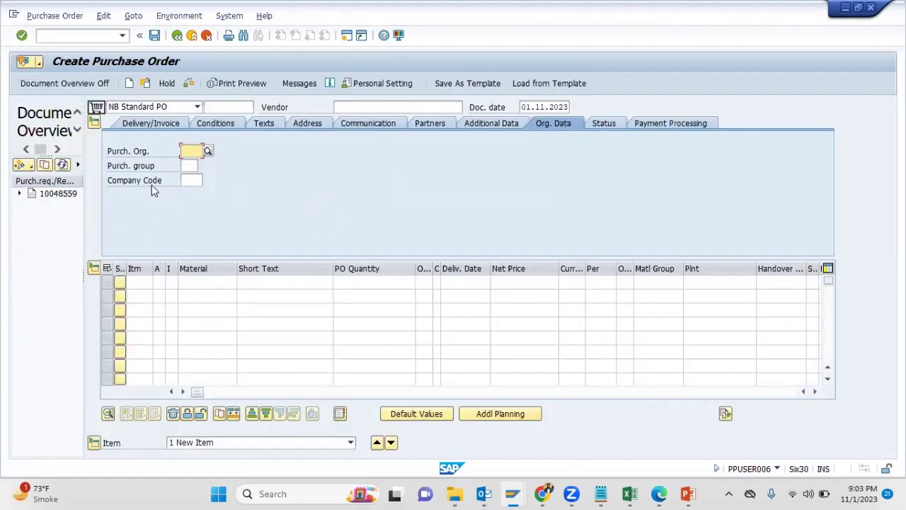
Step: Adopt the found LIME STONE requisition into the purchase order and enter purchasing organization 4001 and vendor ABC TEST
click(71, 192)
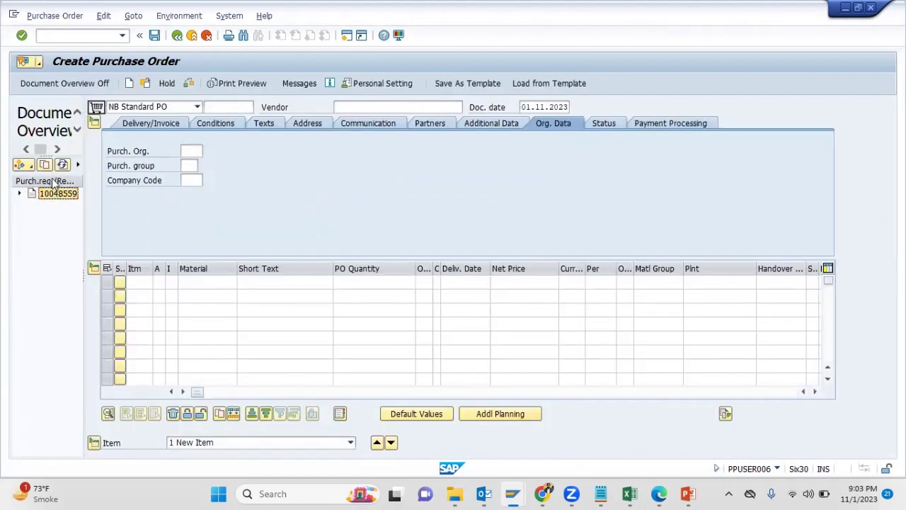
click(45, 166)
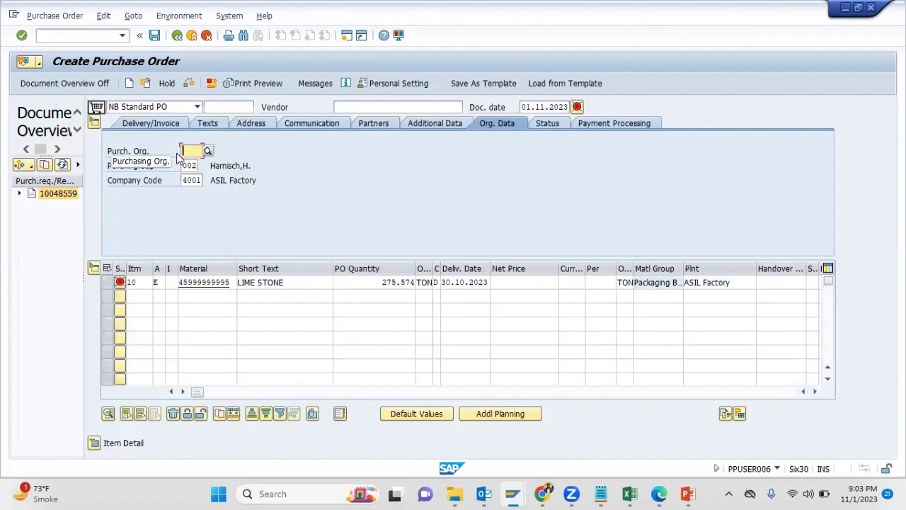
text(4001)
key(Return)
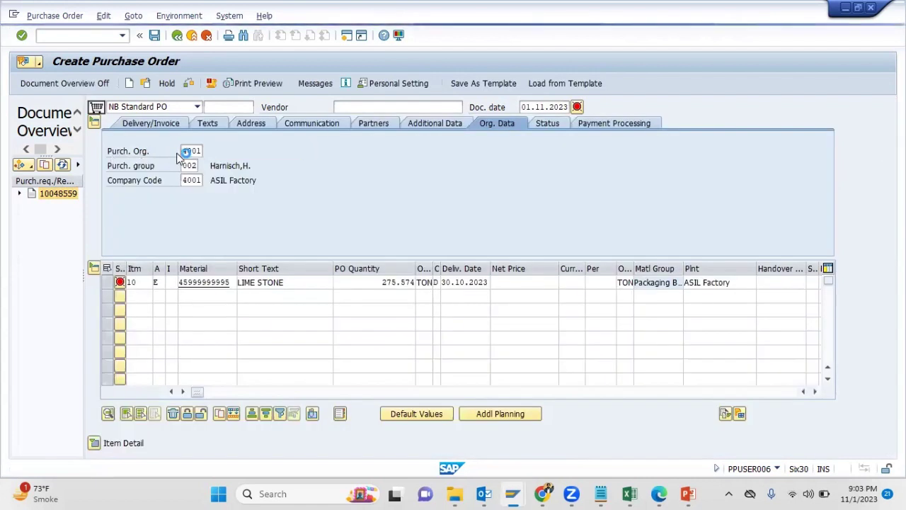
text(ABC TEST)
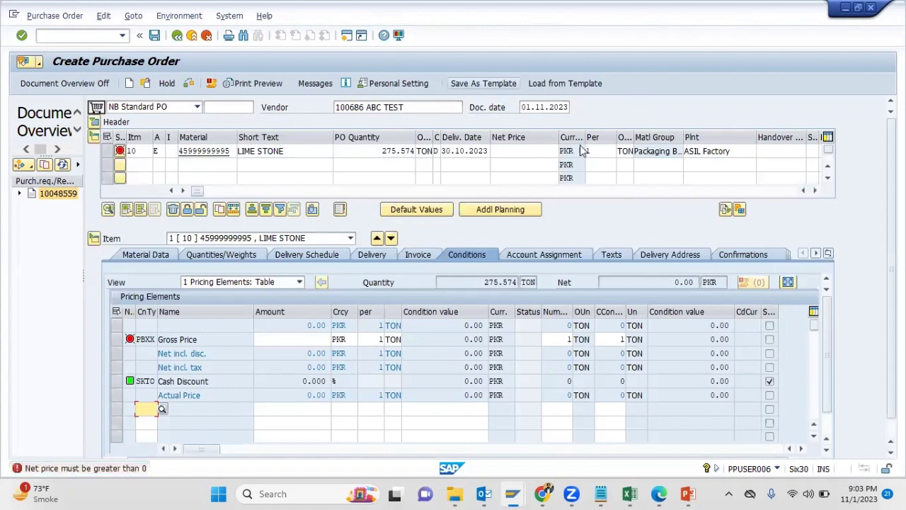
Step: Set the LIME STONE item's net price to 100, save the purchase order and leave the transaction
click(523, 150)
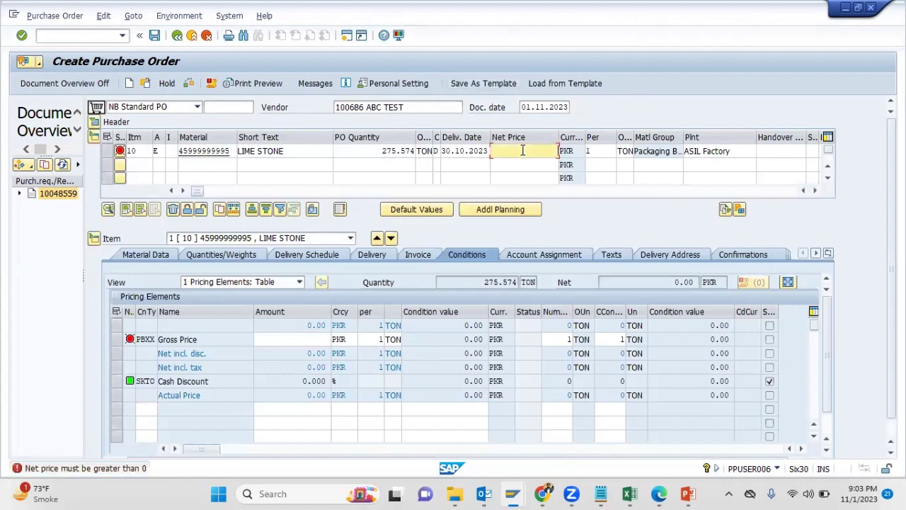
text(100)
key(Return)
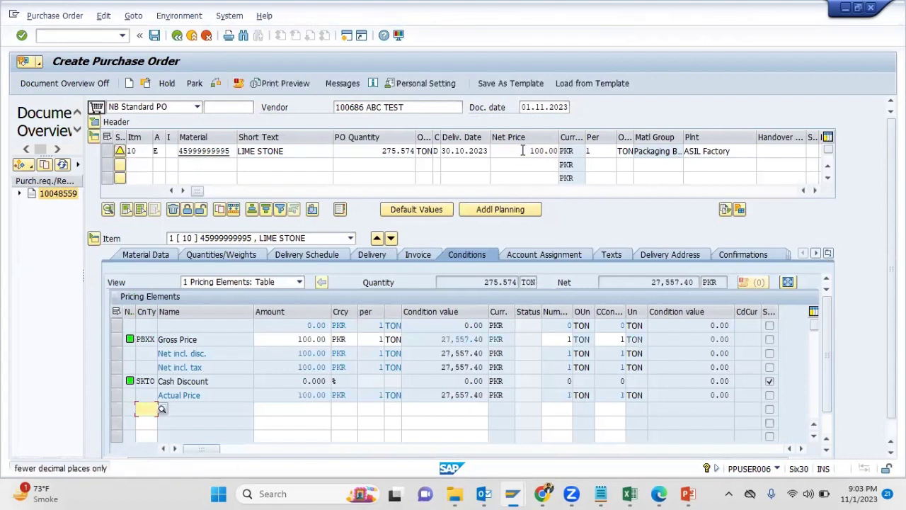
click(156, 39)
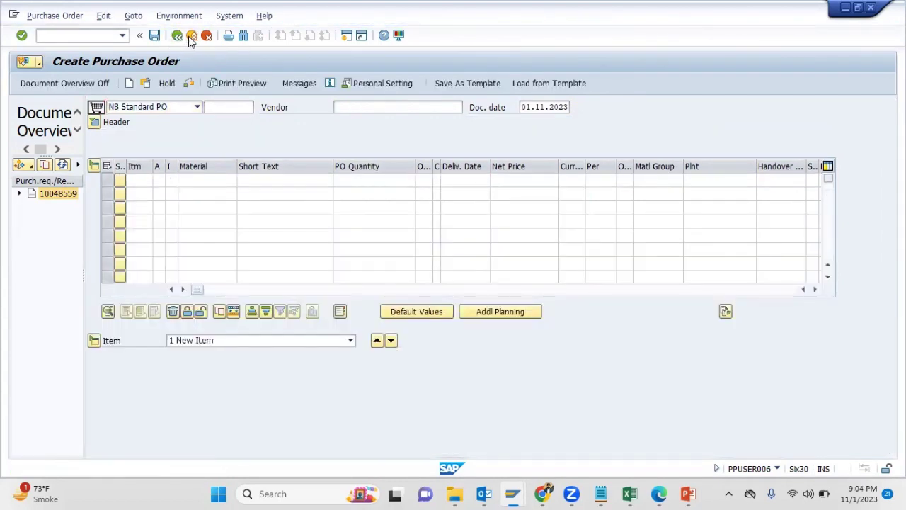
key(F3)
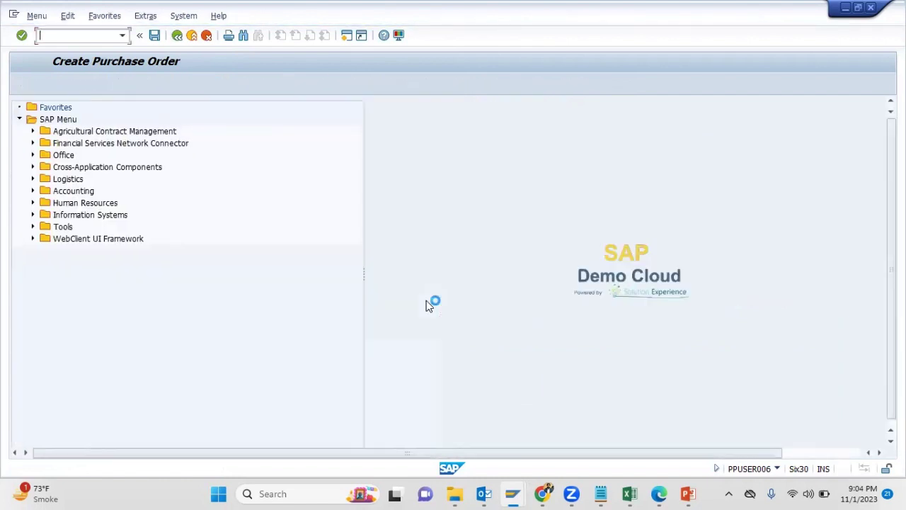
Step: Switch to the other SAP Easy Access session, start transaction ME5A and review its selection criteria
mouse_move(522, 487)
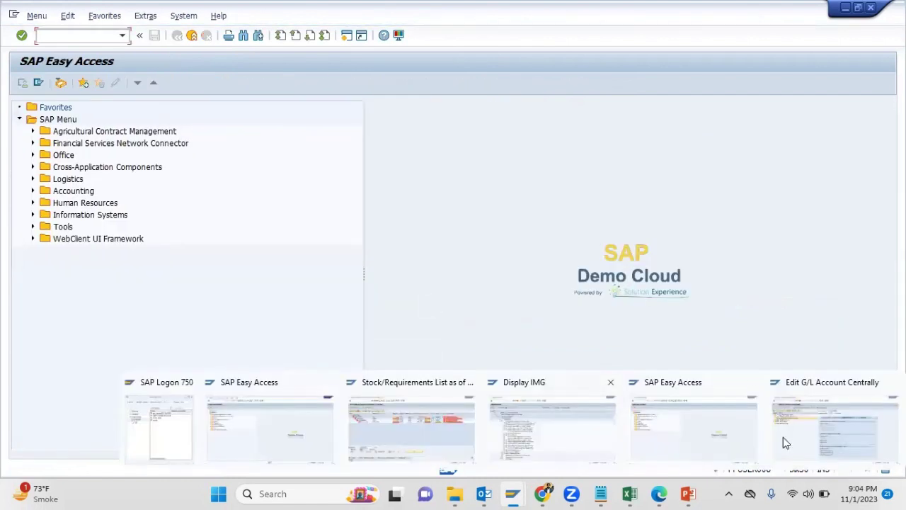
click(737, 426)
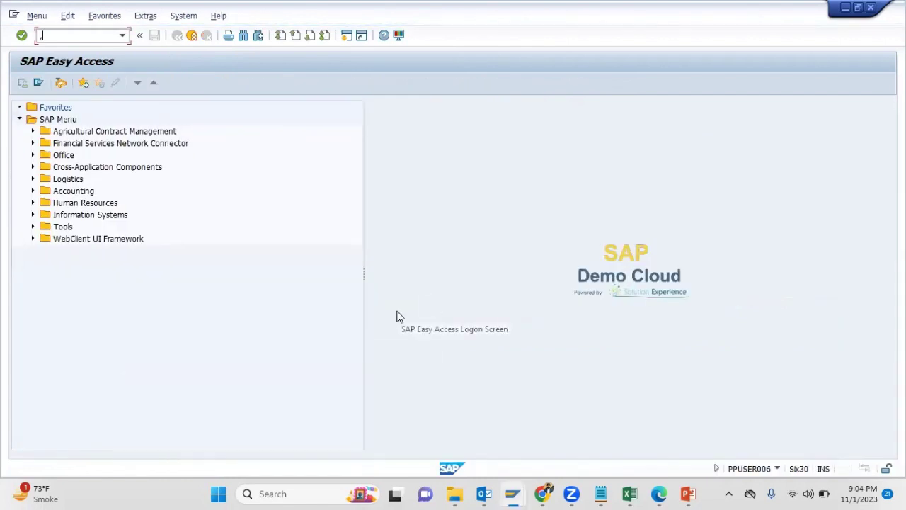
text(ME5A)
key(Return)
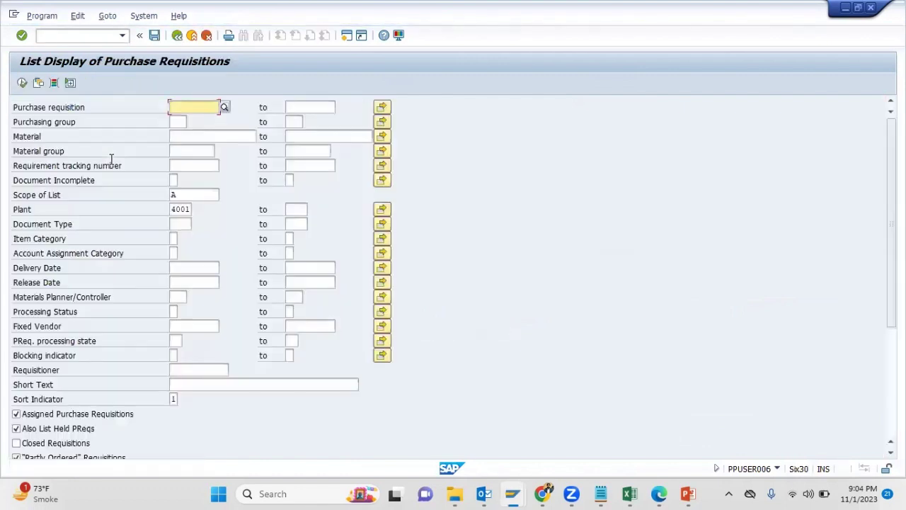
scroll(136, 280, down, 5)
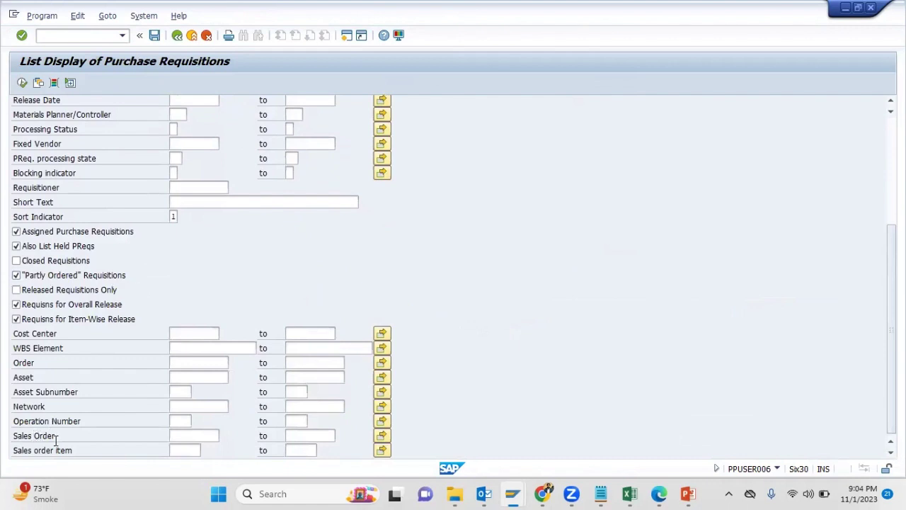
scroll(56, 441, up, 6)
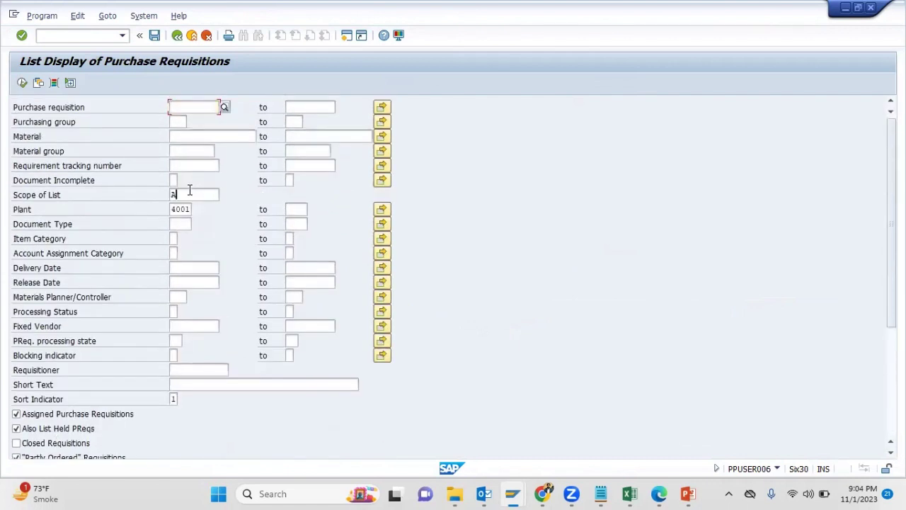
Step: List plant 4001's purchase requisitions with ALV as the scope of list and select the 5.512 TON CEMENT requisition
click(189, 192)
text(a)
key(Down)
key(Return)
key(Return)
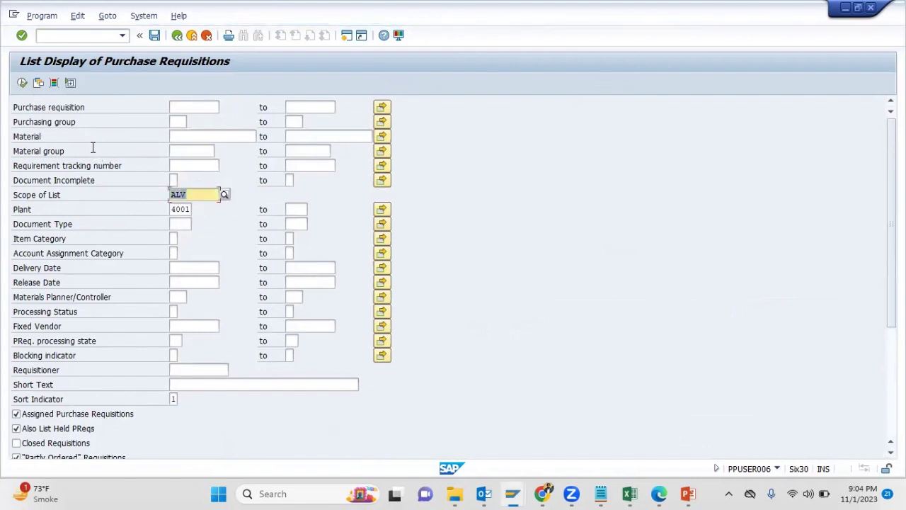
click(21, 83)
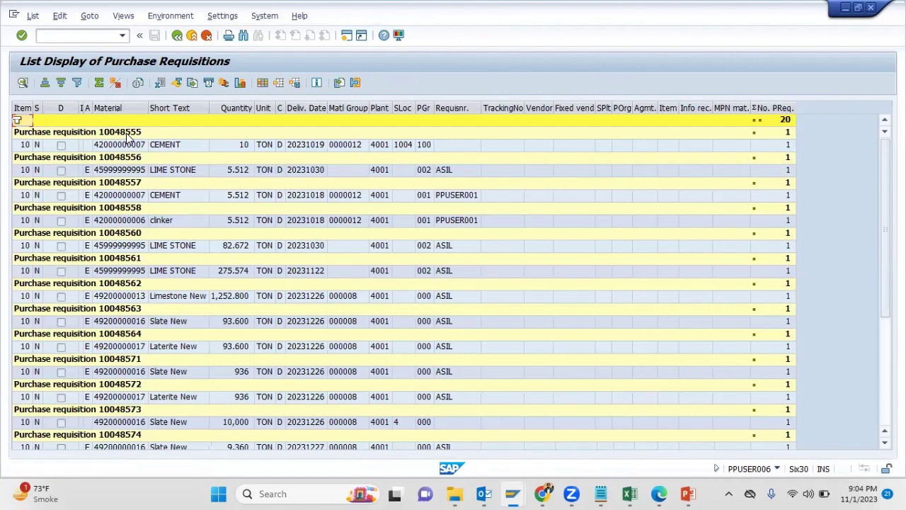
click(124, 184)
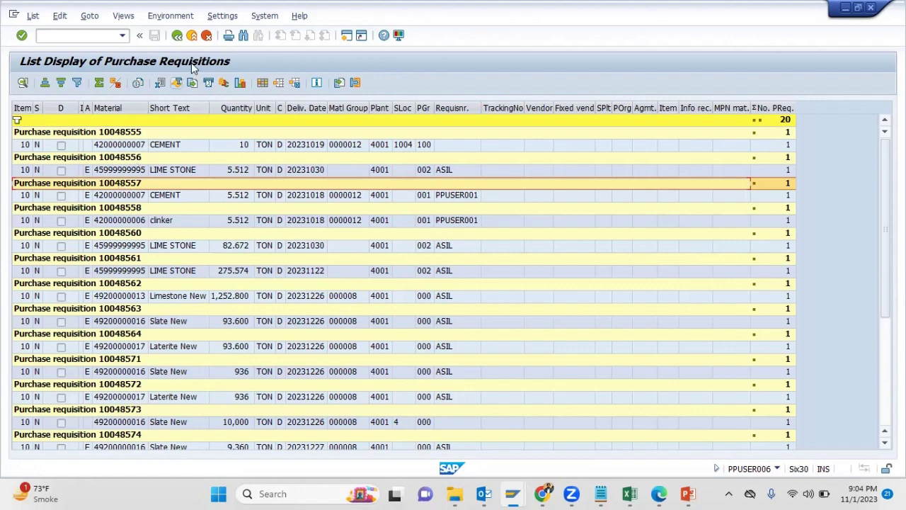
Step: Leave the purchase requisition list and start a new Create Purchase Order transaction
click(196, 39)
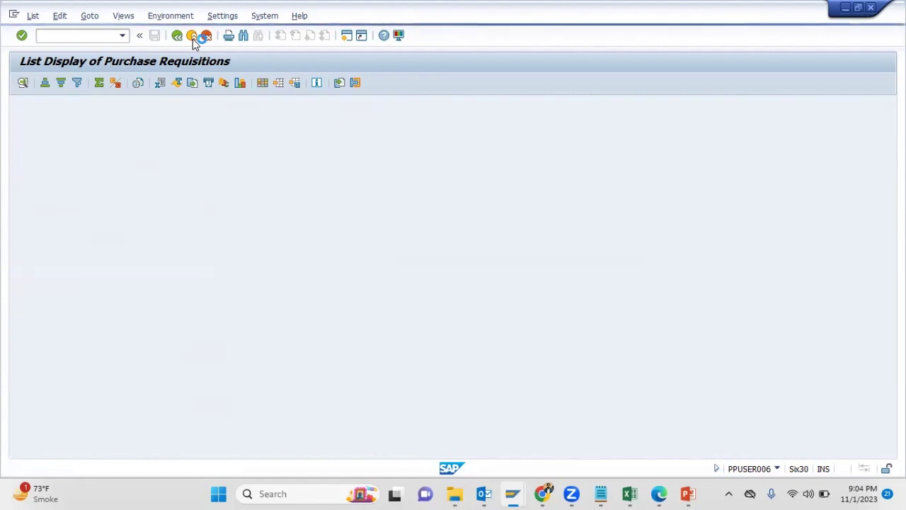
click(192, 35)
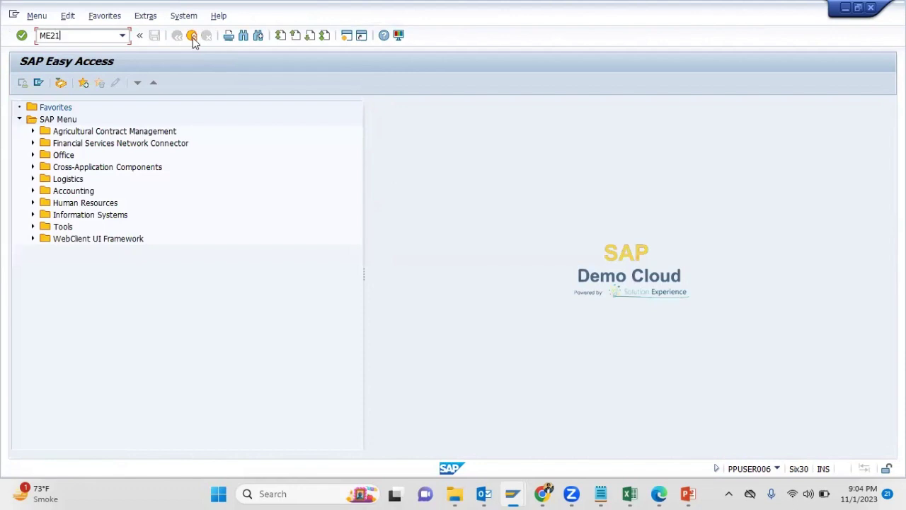
key(Return)
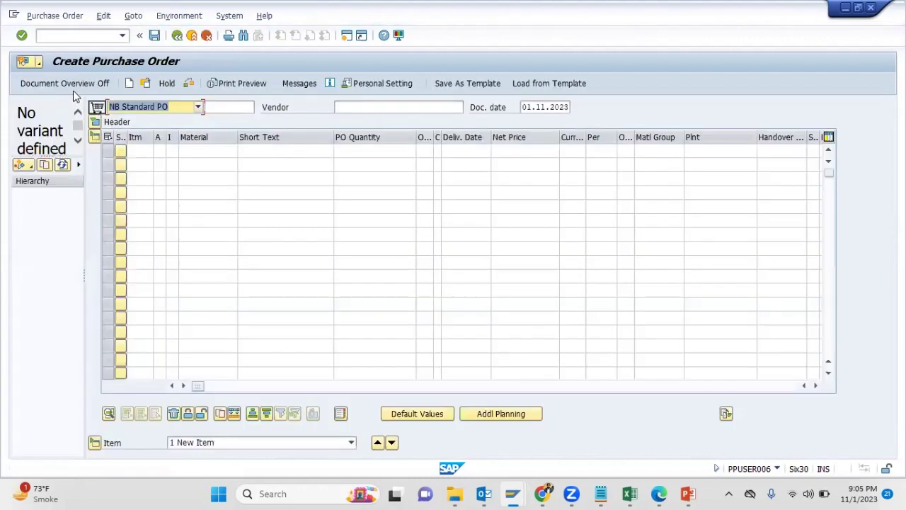
Step: Search the purchase requisitions for the document overview by the number of the 5.512 TON CEMENT requisition
click(39, 164)
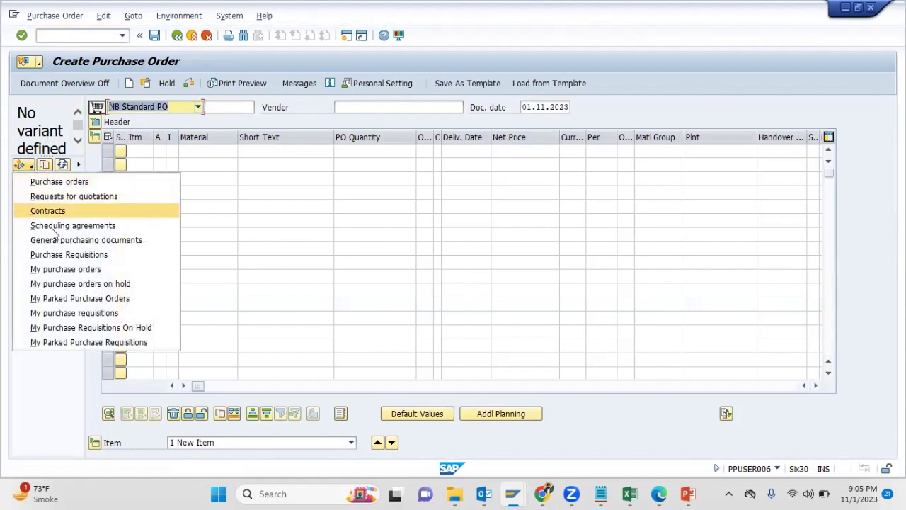
click(60, 254)
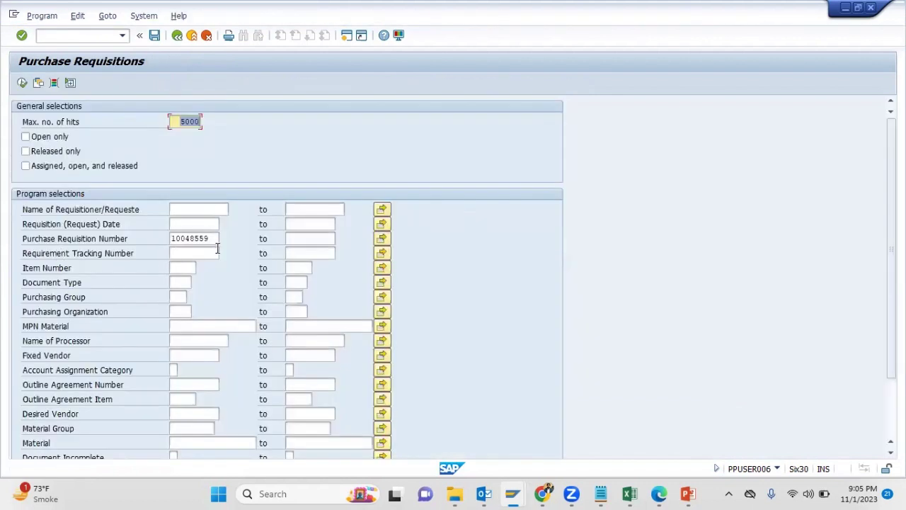
click(215, 243)
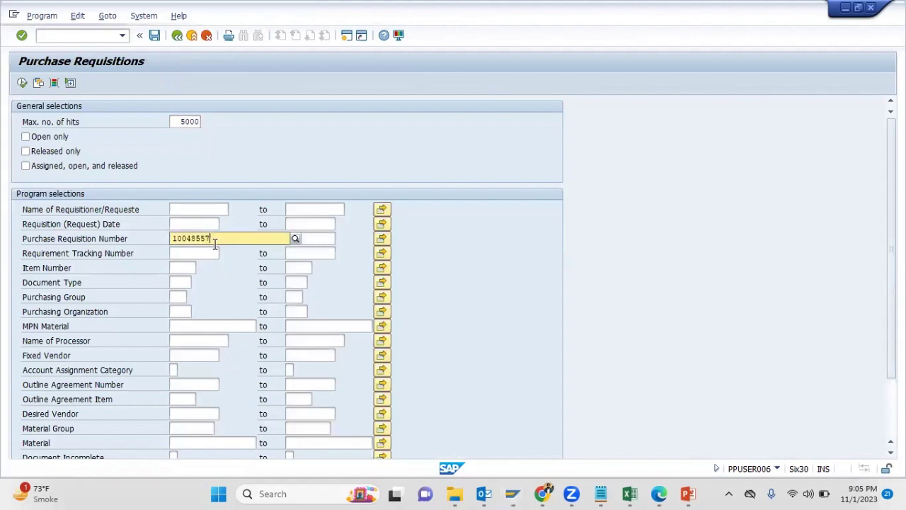
key(Tab)
click(22, 84)
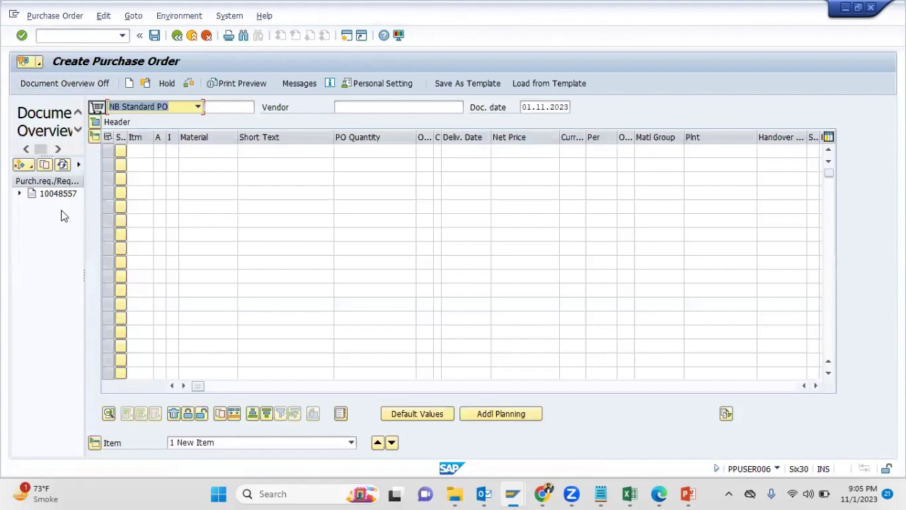
Step: Adopt the found CEMENT requisition from the document overview into the new purchase order
click(54, 198)
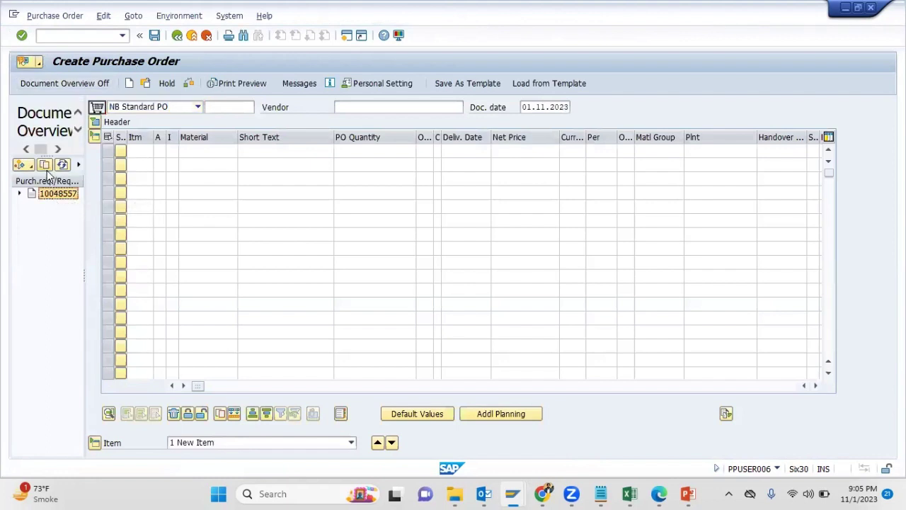
click(46, 169)
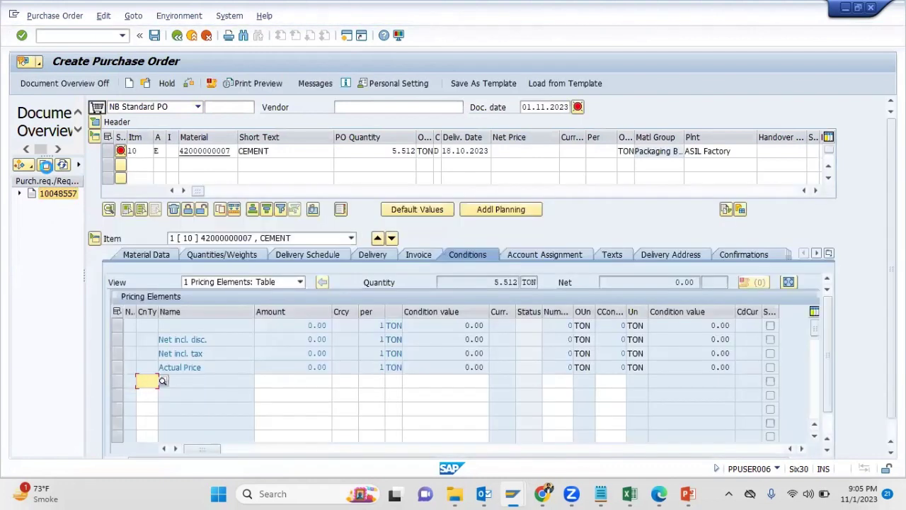
key(Return)
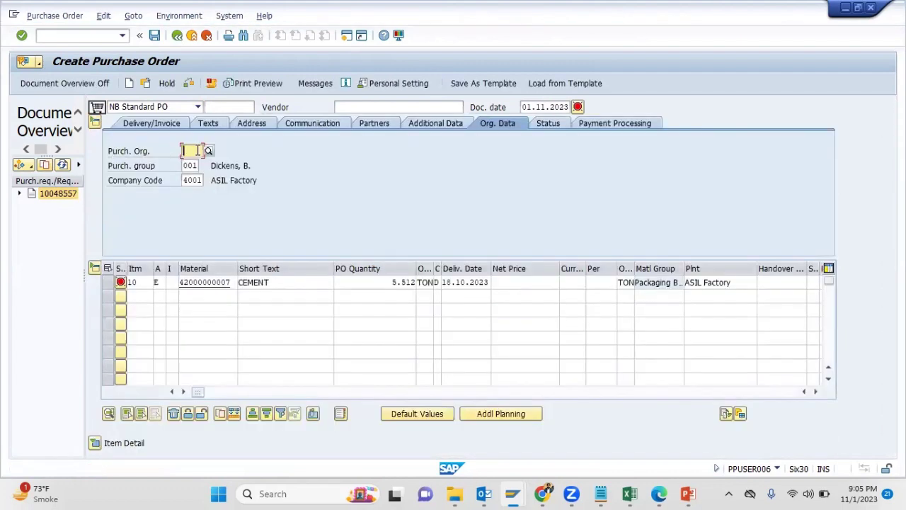
Step: Assign purchasing organization 4001 and vendor ABC TEST to the purchase order
click(191, 150)
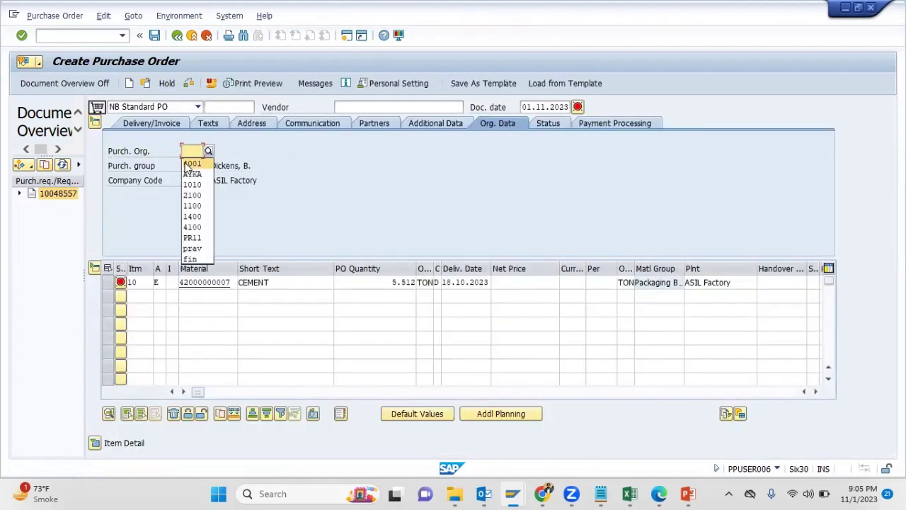
key(Return)
click(359, 108)
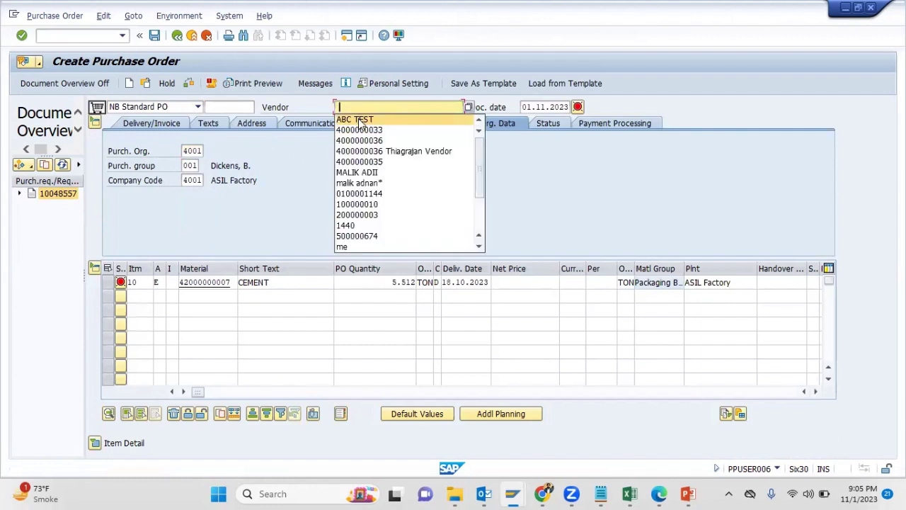
click(358, 120)
key(Return)
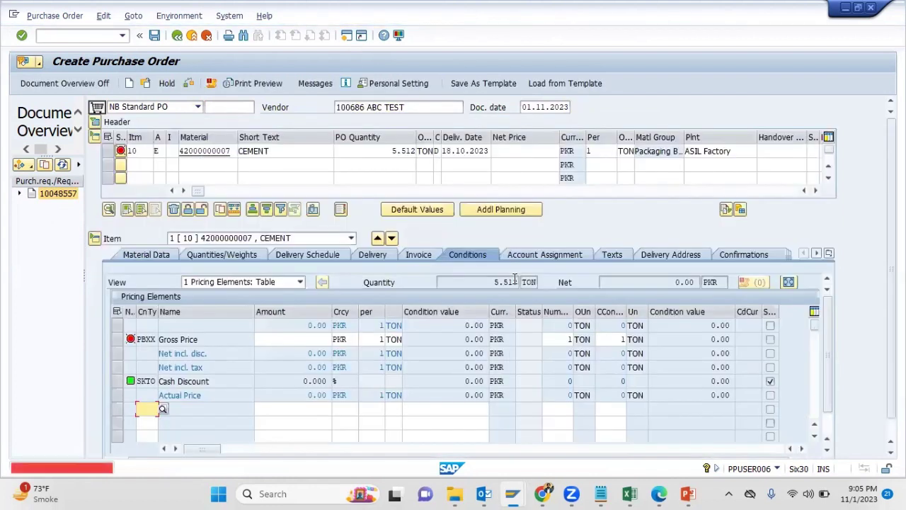
Step: Set the CEMENT item's net price to 100 PKR and save the purchase order as a parked document
click(513, 153)
text(100)
key(Return)
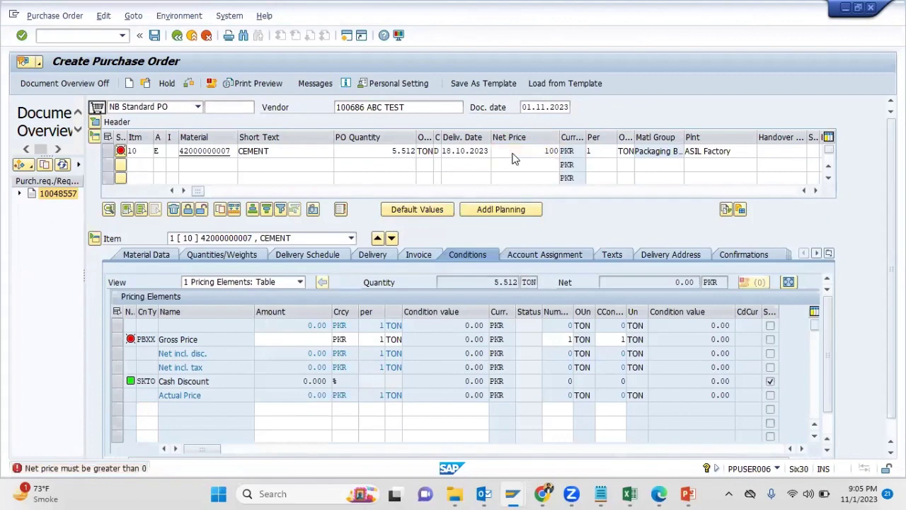
click(153, 36)
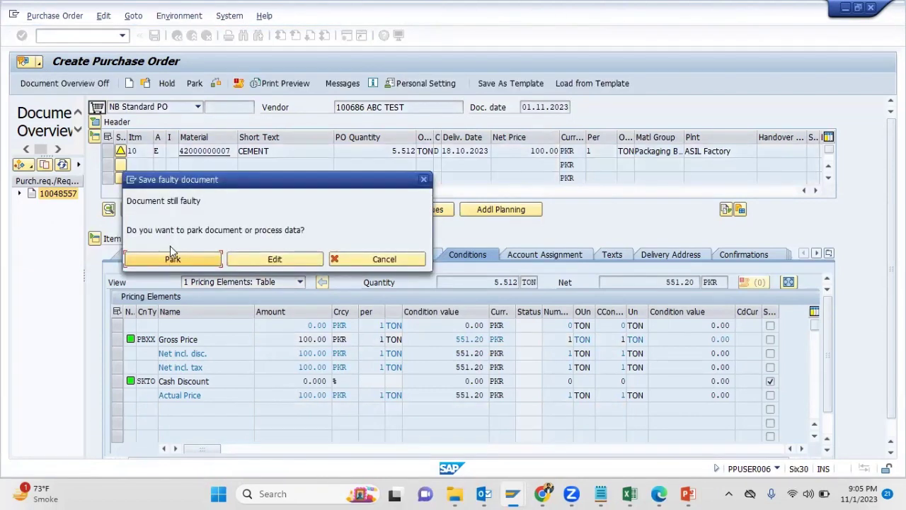
click(170, 260)
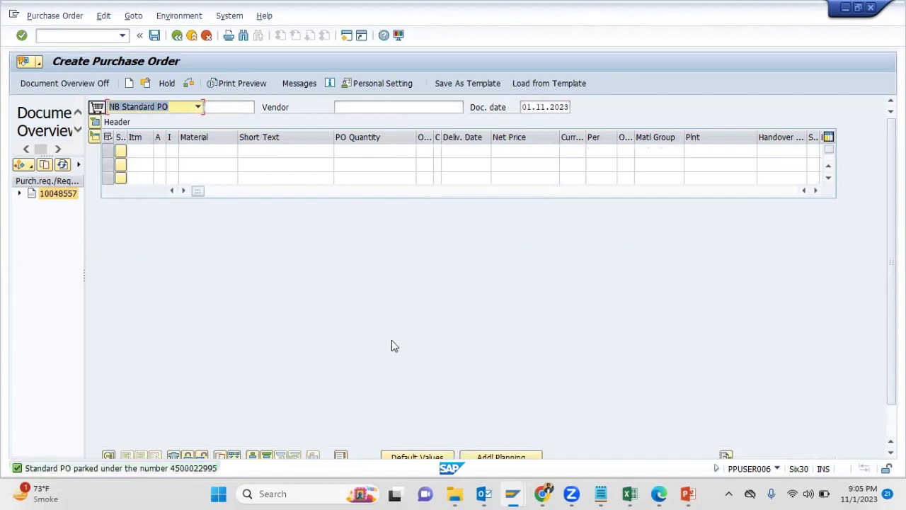
Step: Switch to the Stock/Requirements List session, refresh the order tree and check the LIME STONE purchase requisition entry
mouse_move(513, 493)
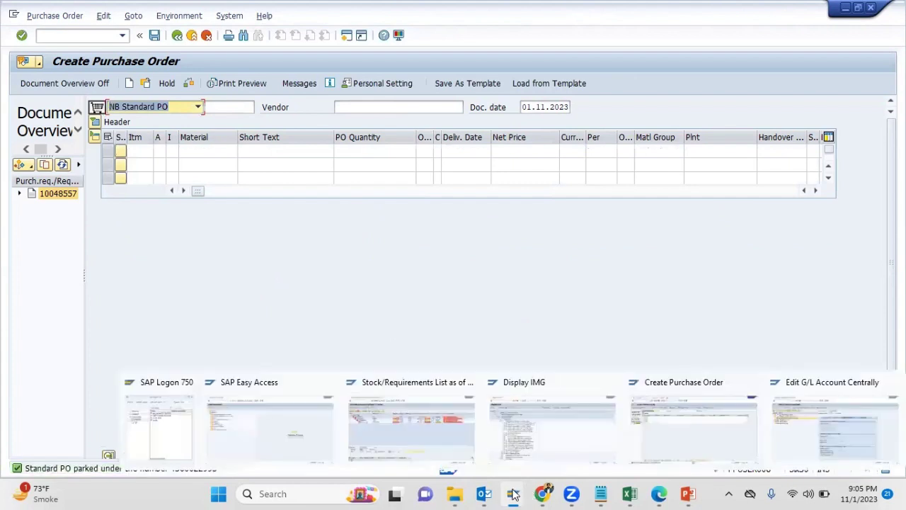
click(439, 425)
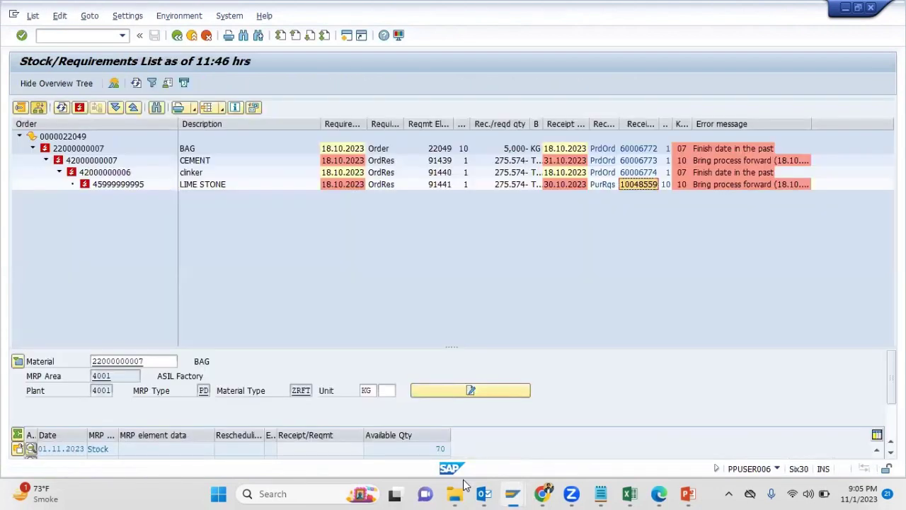
click(599, 184)
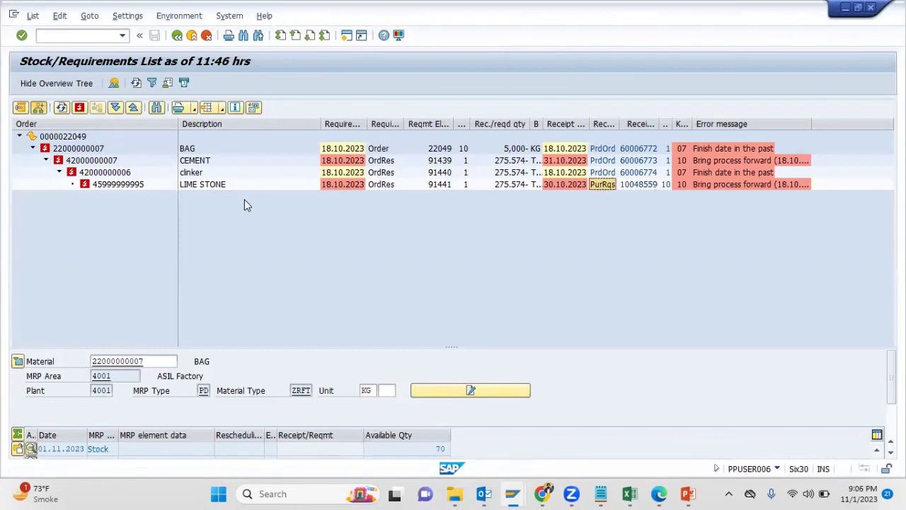
click(135, 84)
click(135, 82)
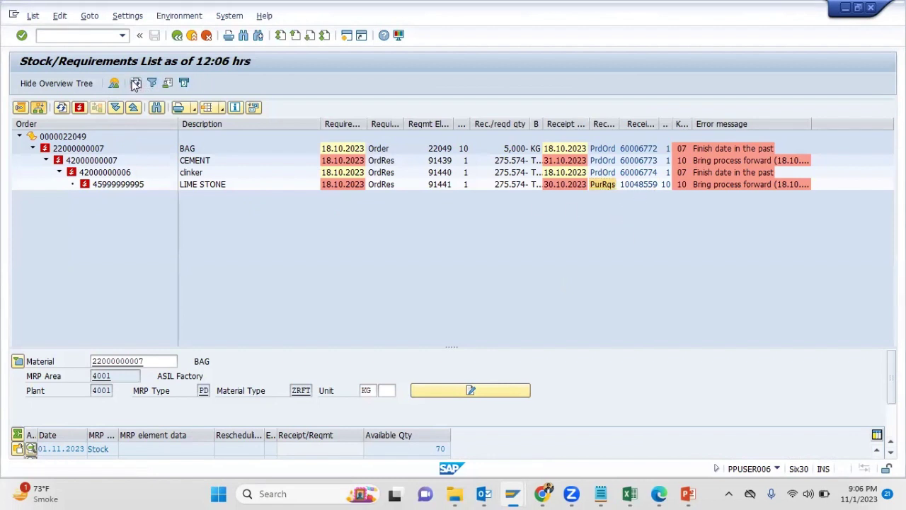
click(637, 184)
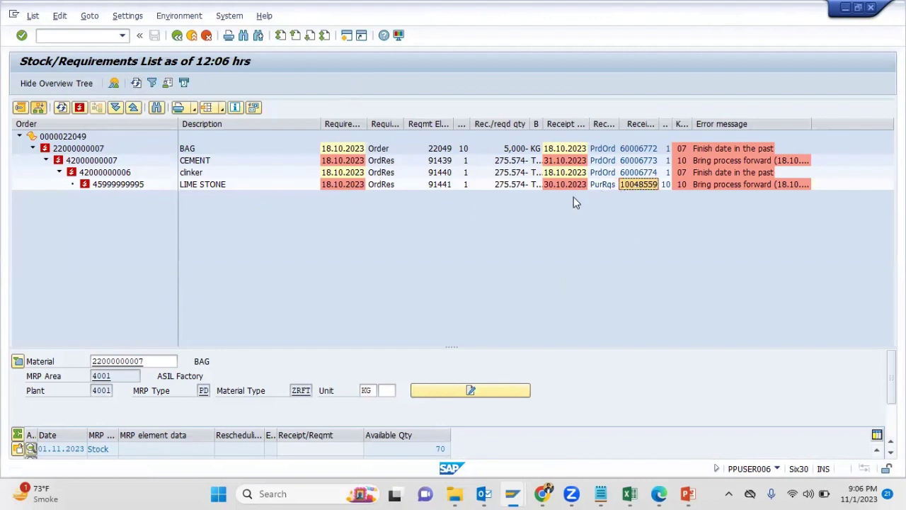